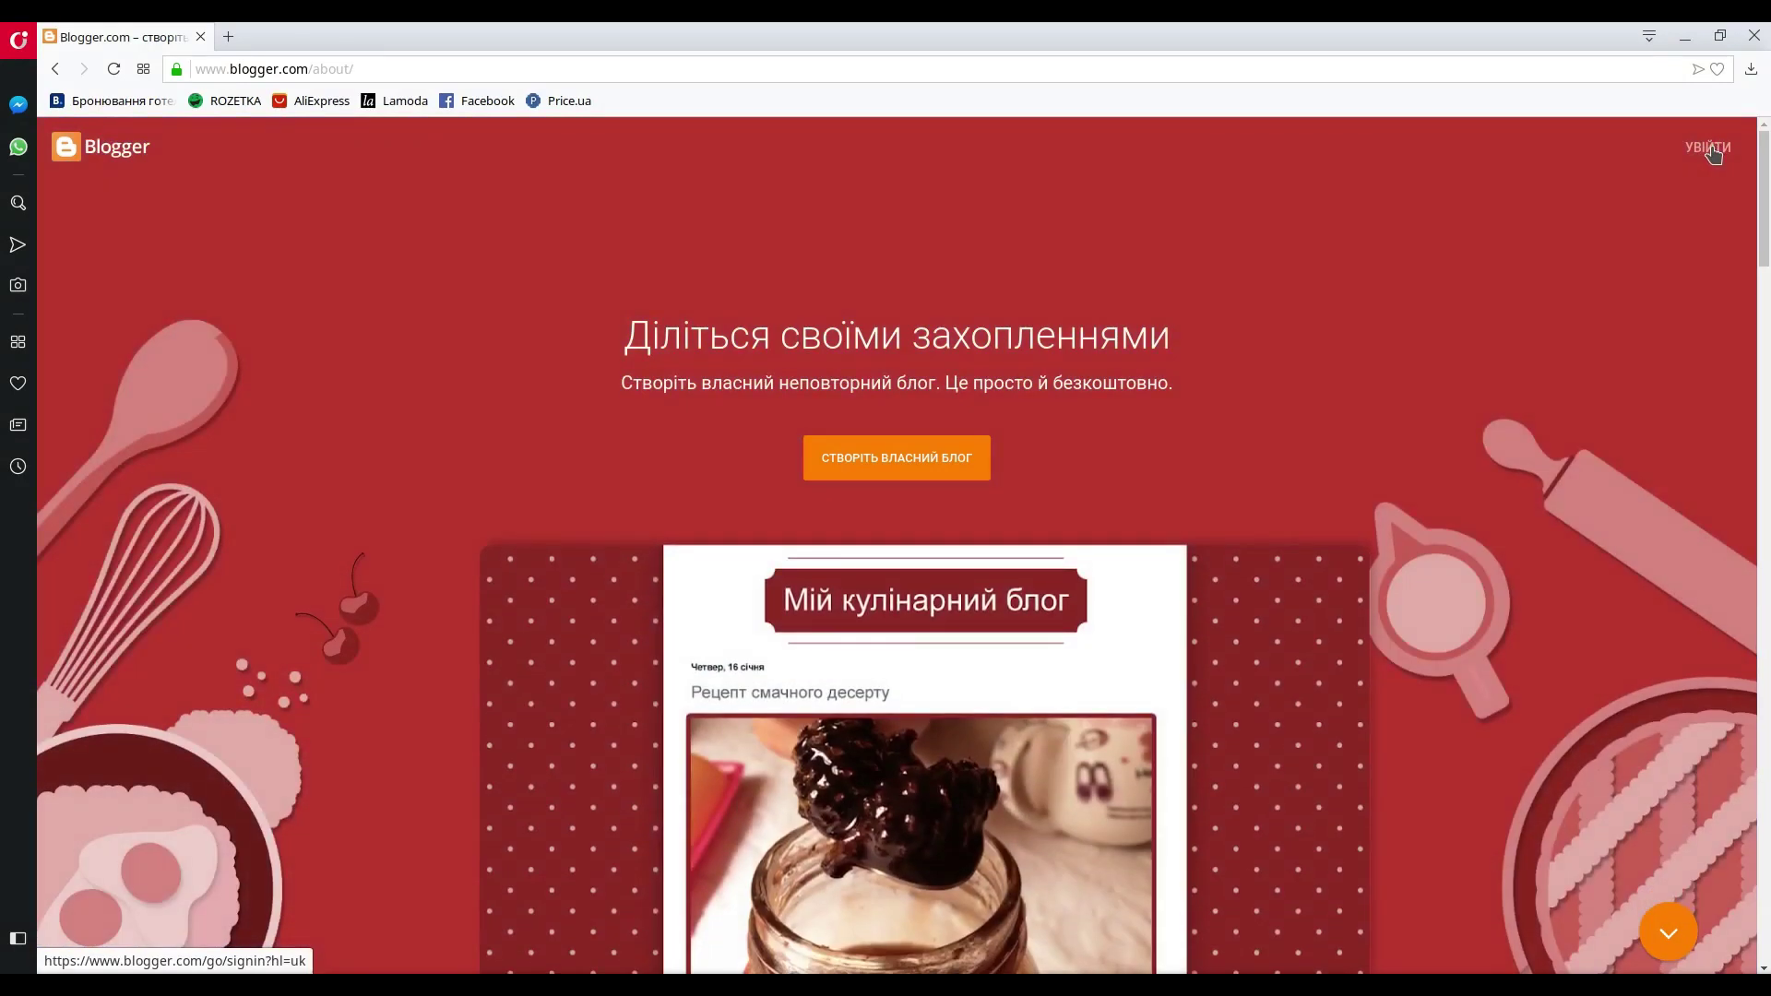
- From the Blogger start page, go to the Google sign-in for Blogger
click(1711, 149)
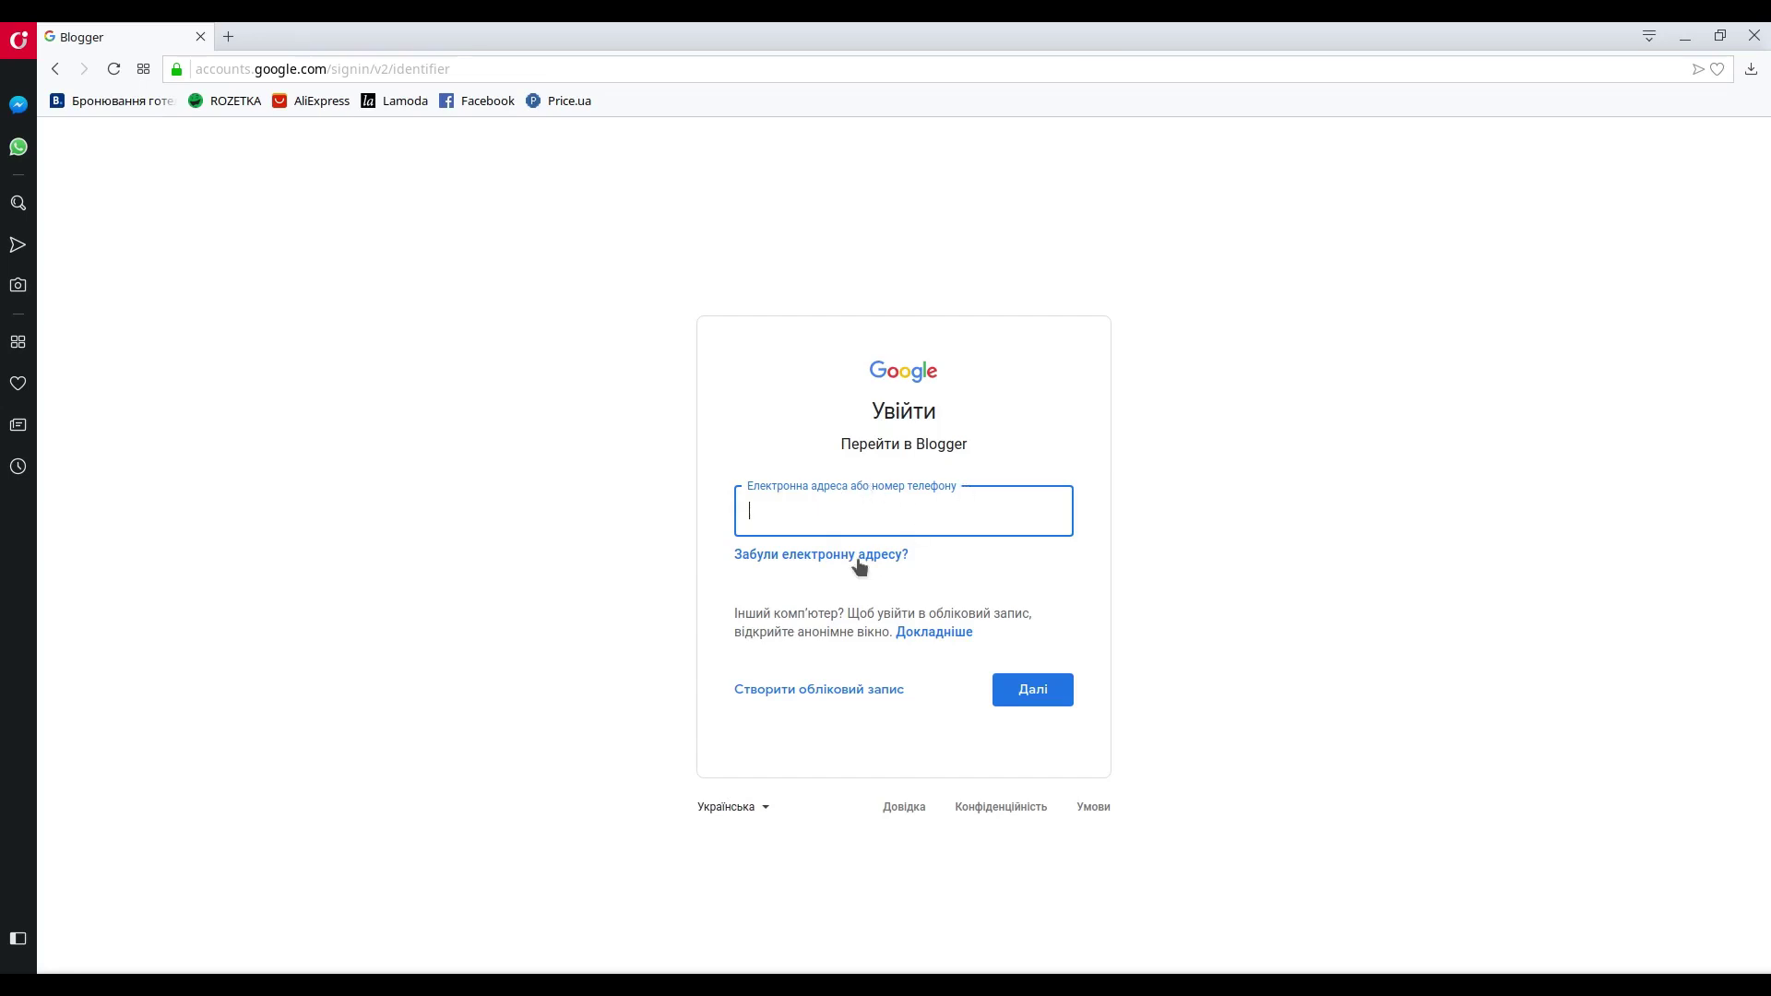
- Look at the personal account-creation option, then return to signing in with an existing account
click(811, 694)
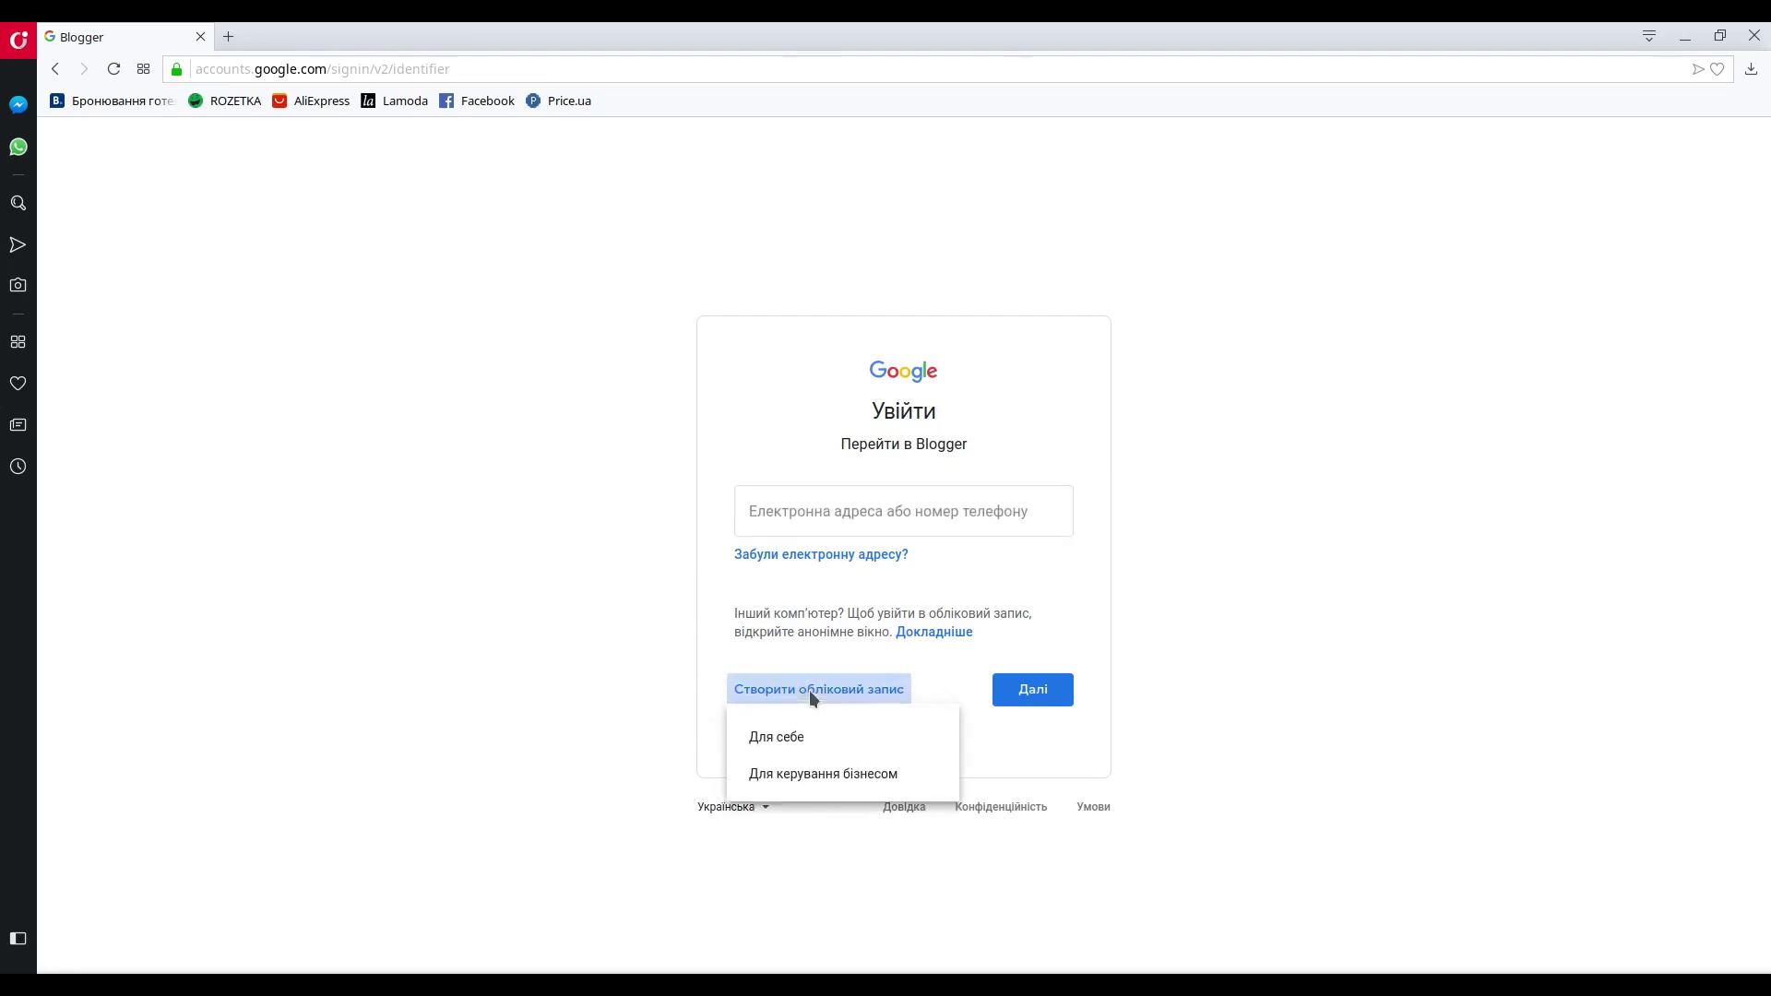
click(780, 739)
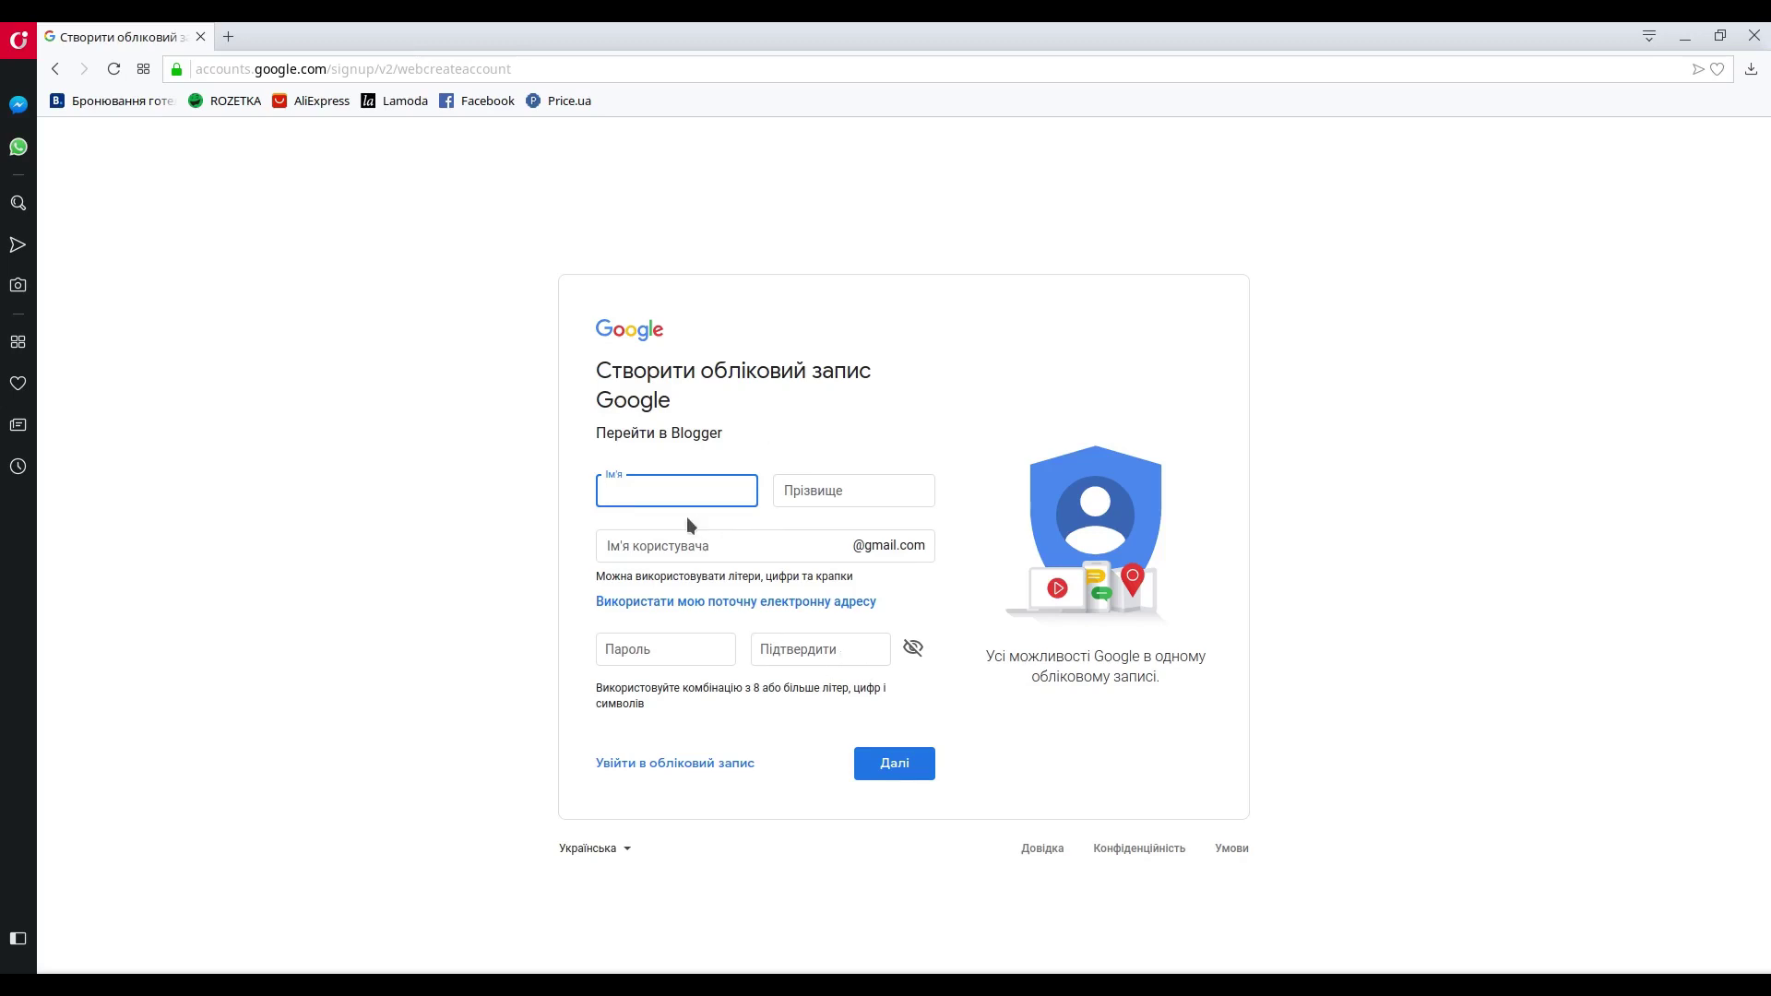
click(674, 763)
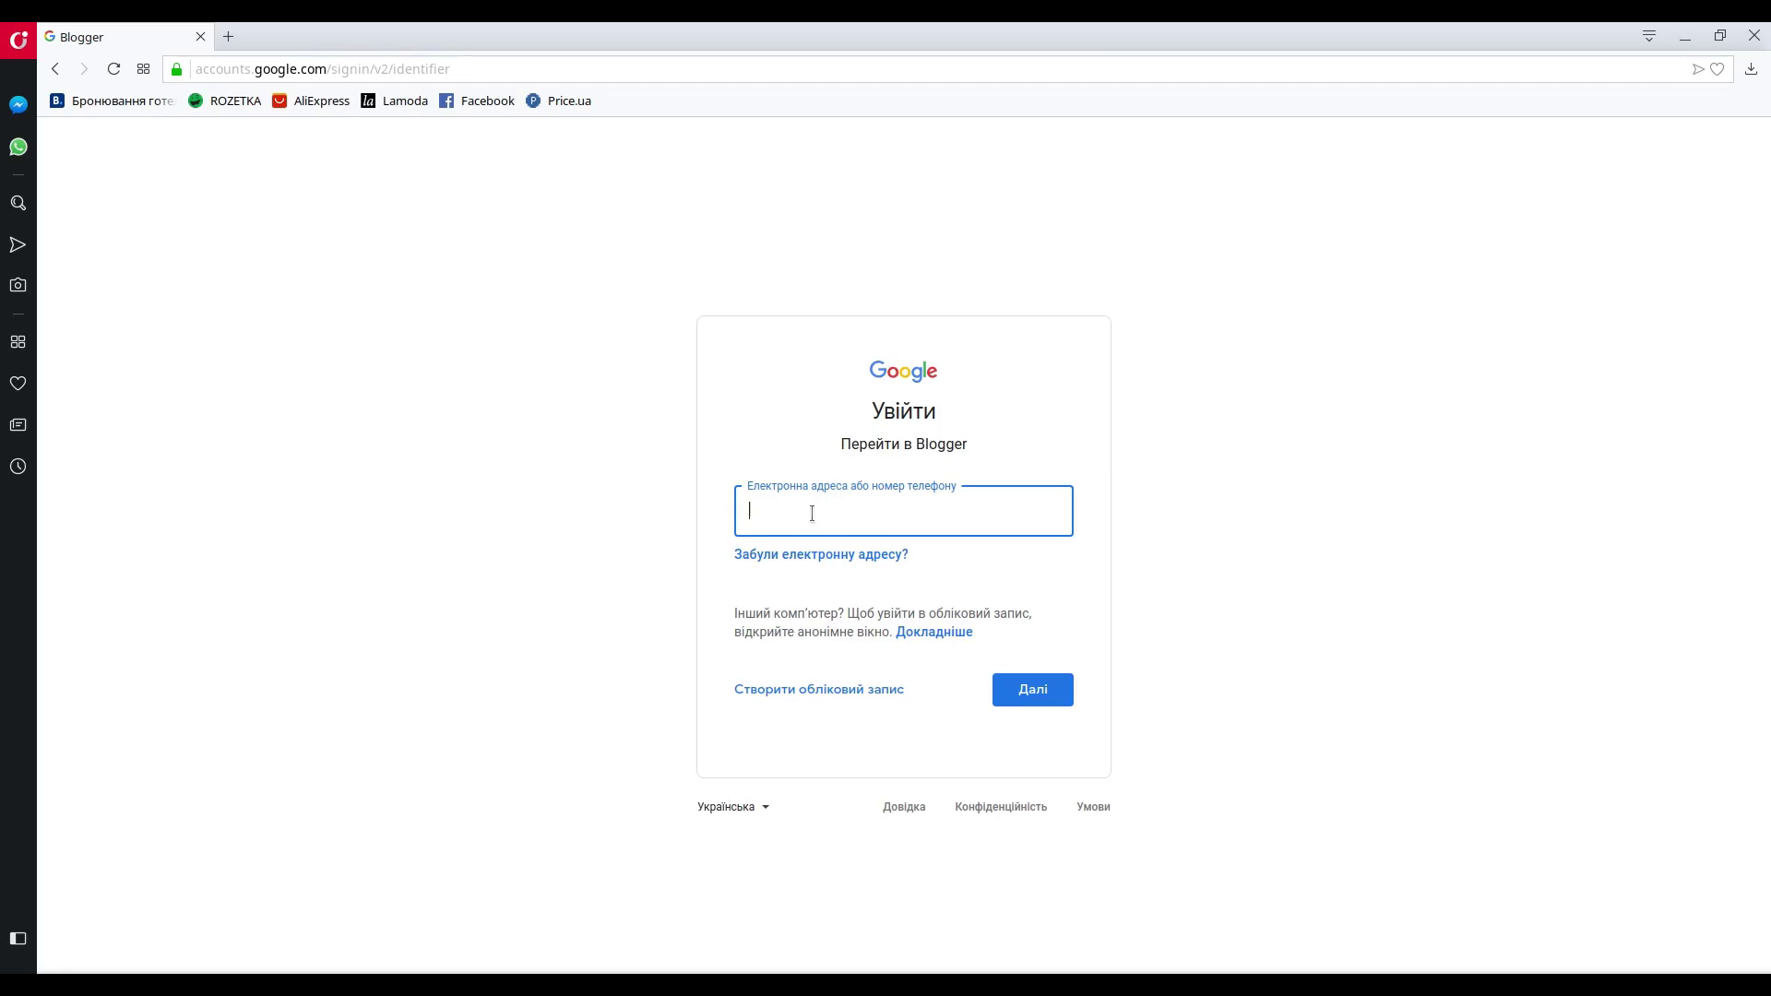
- Sign in with the school account's e-mail address and password
click(1032, 692)
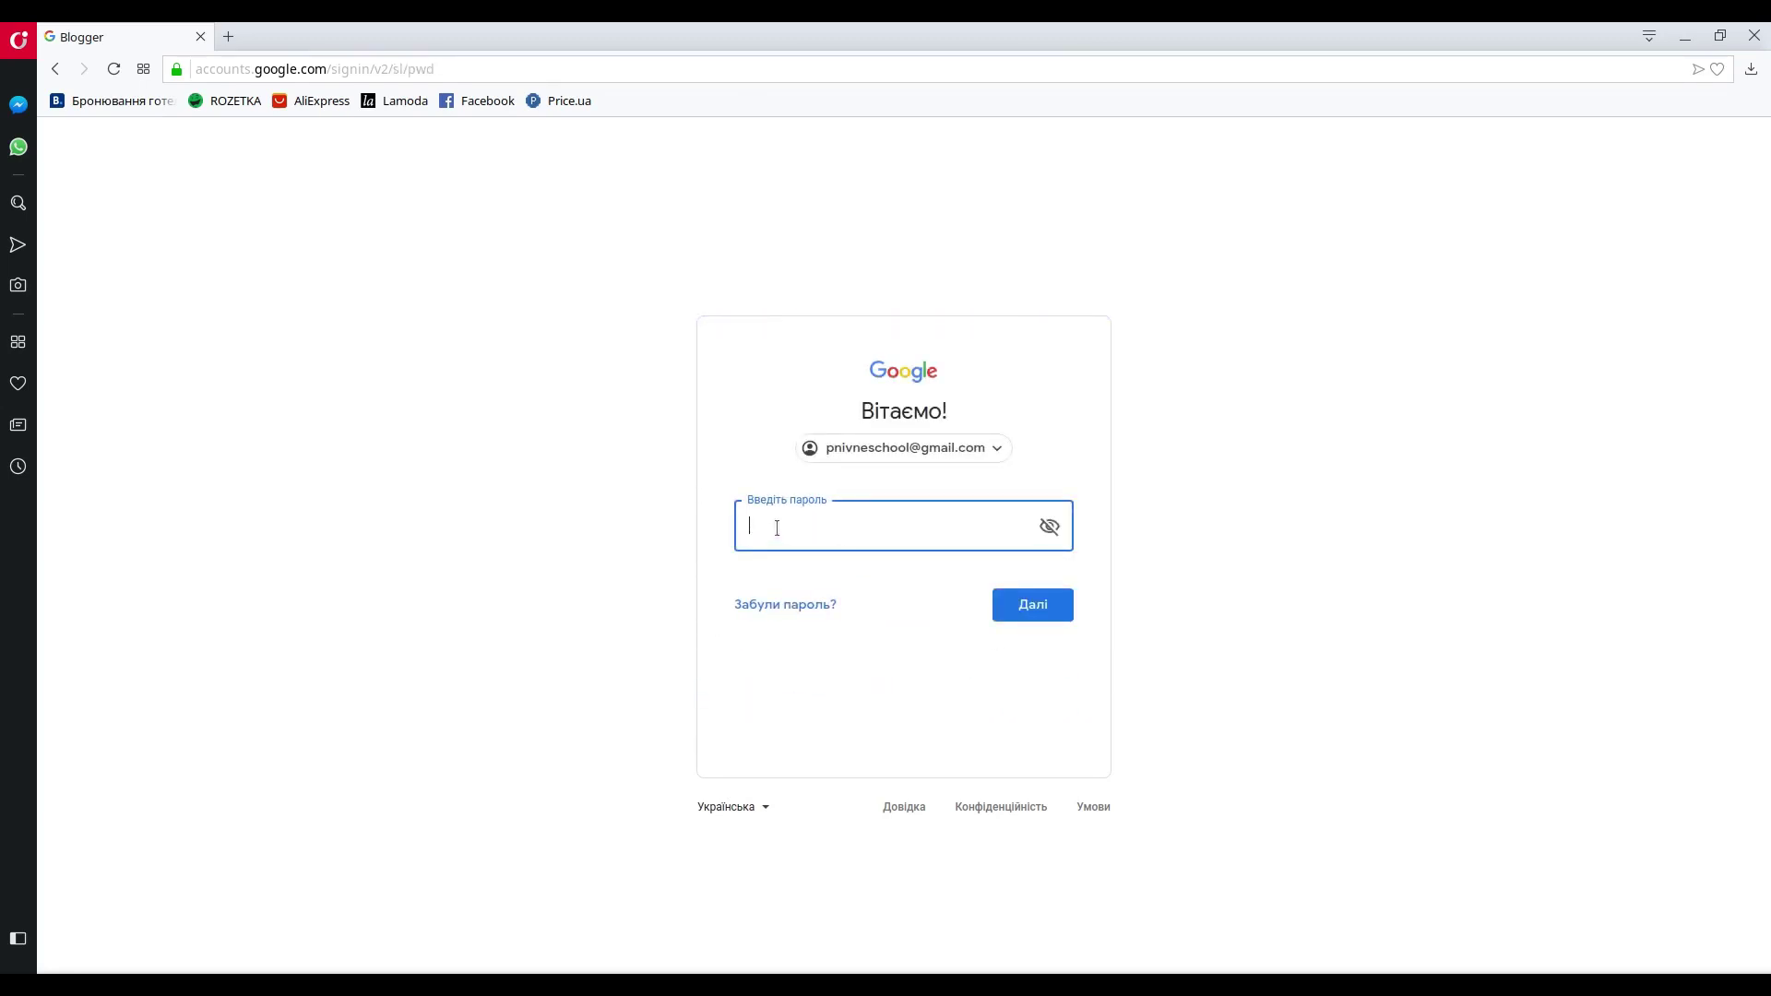
text(•••••••••)
click(1032, 605)
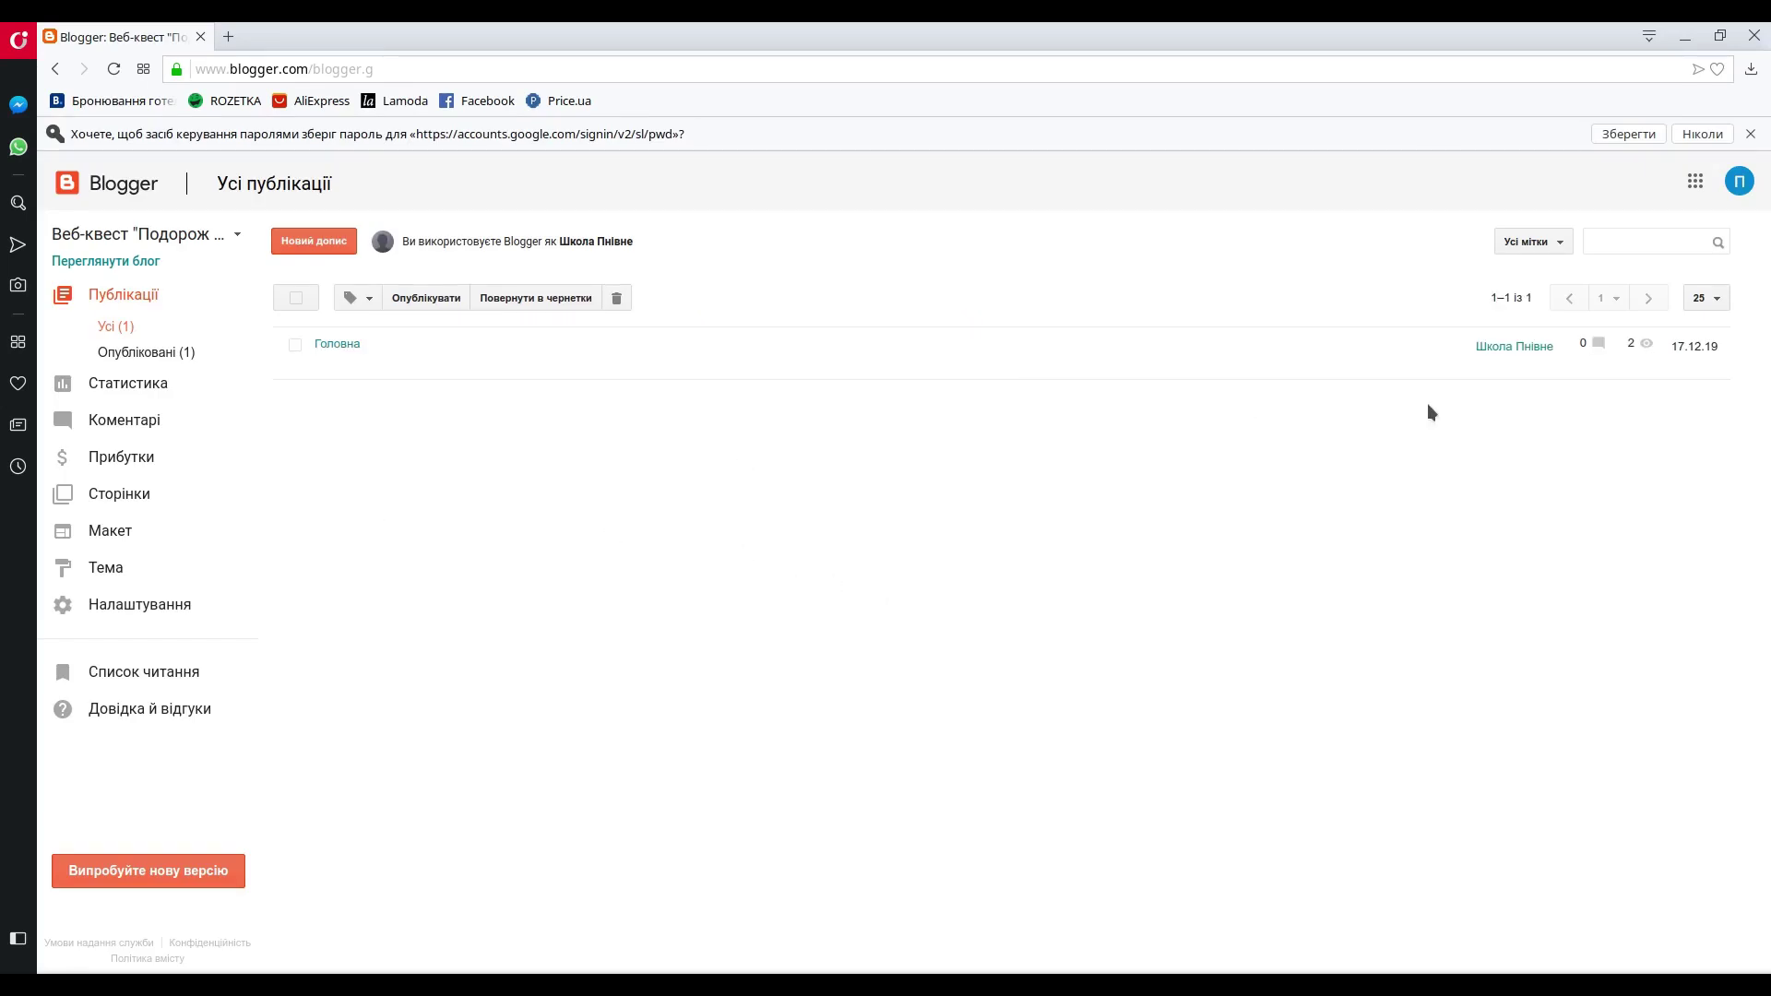
- Let the browser save the password, then start a new blog from the blog list
click(1627, 137)
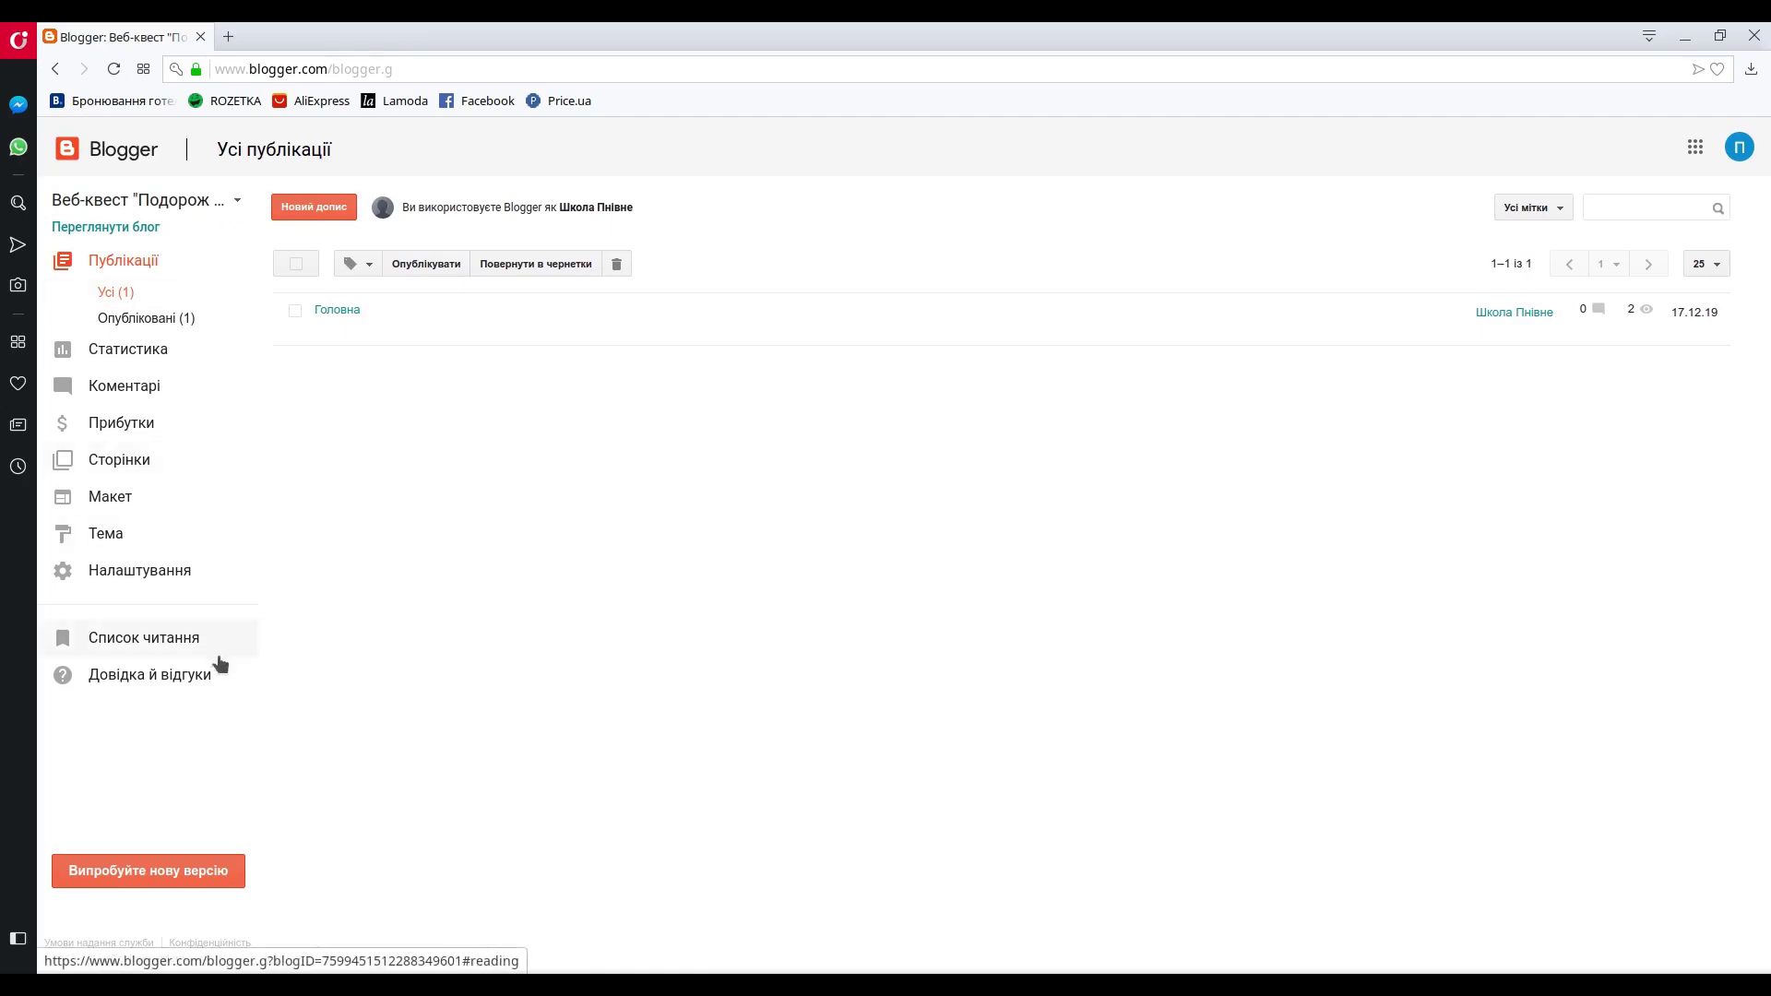
click(131, 199)
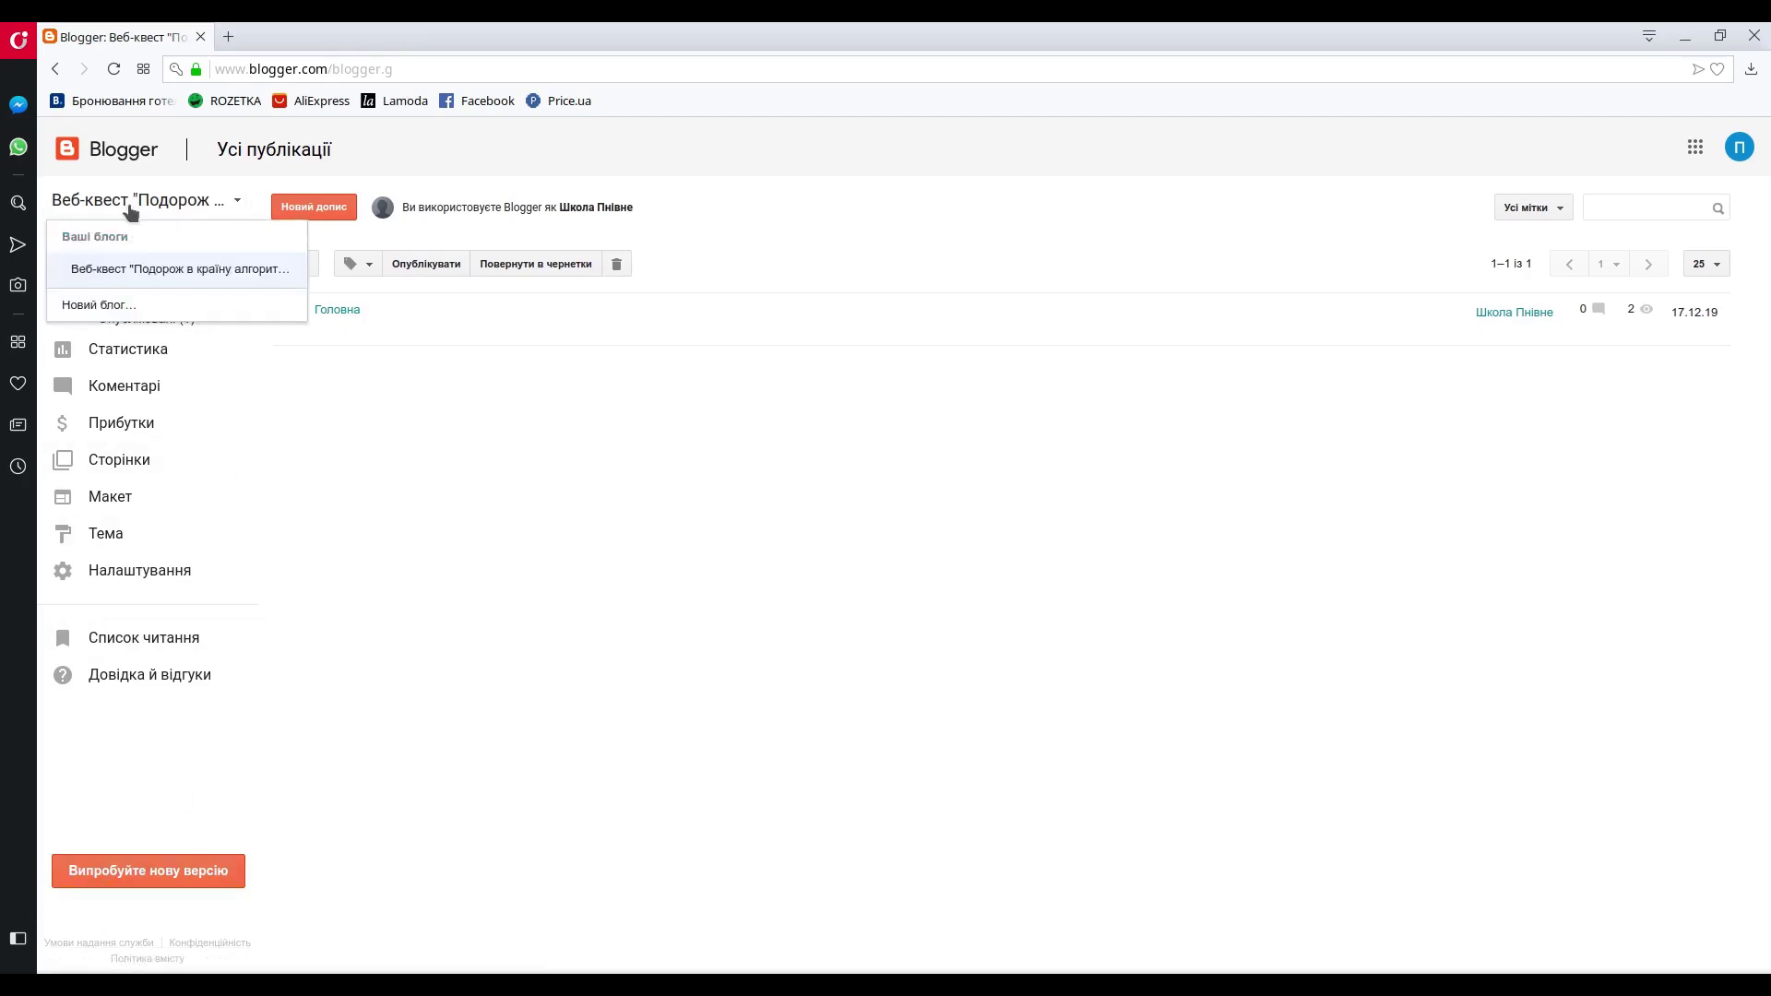
click(106, 305)
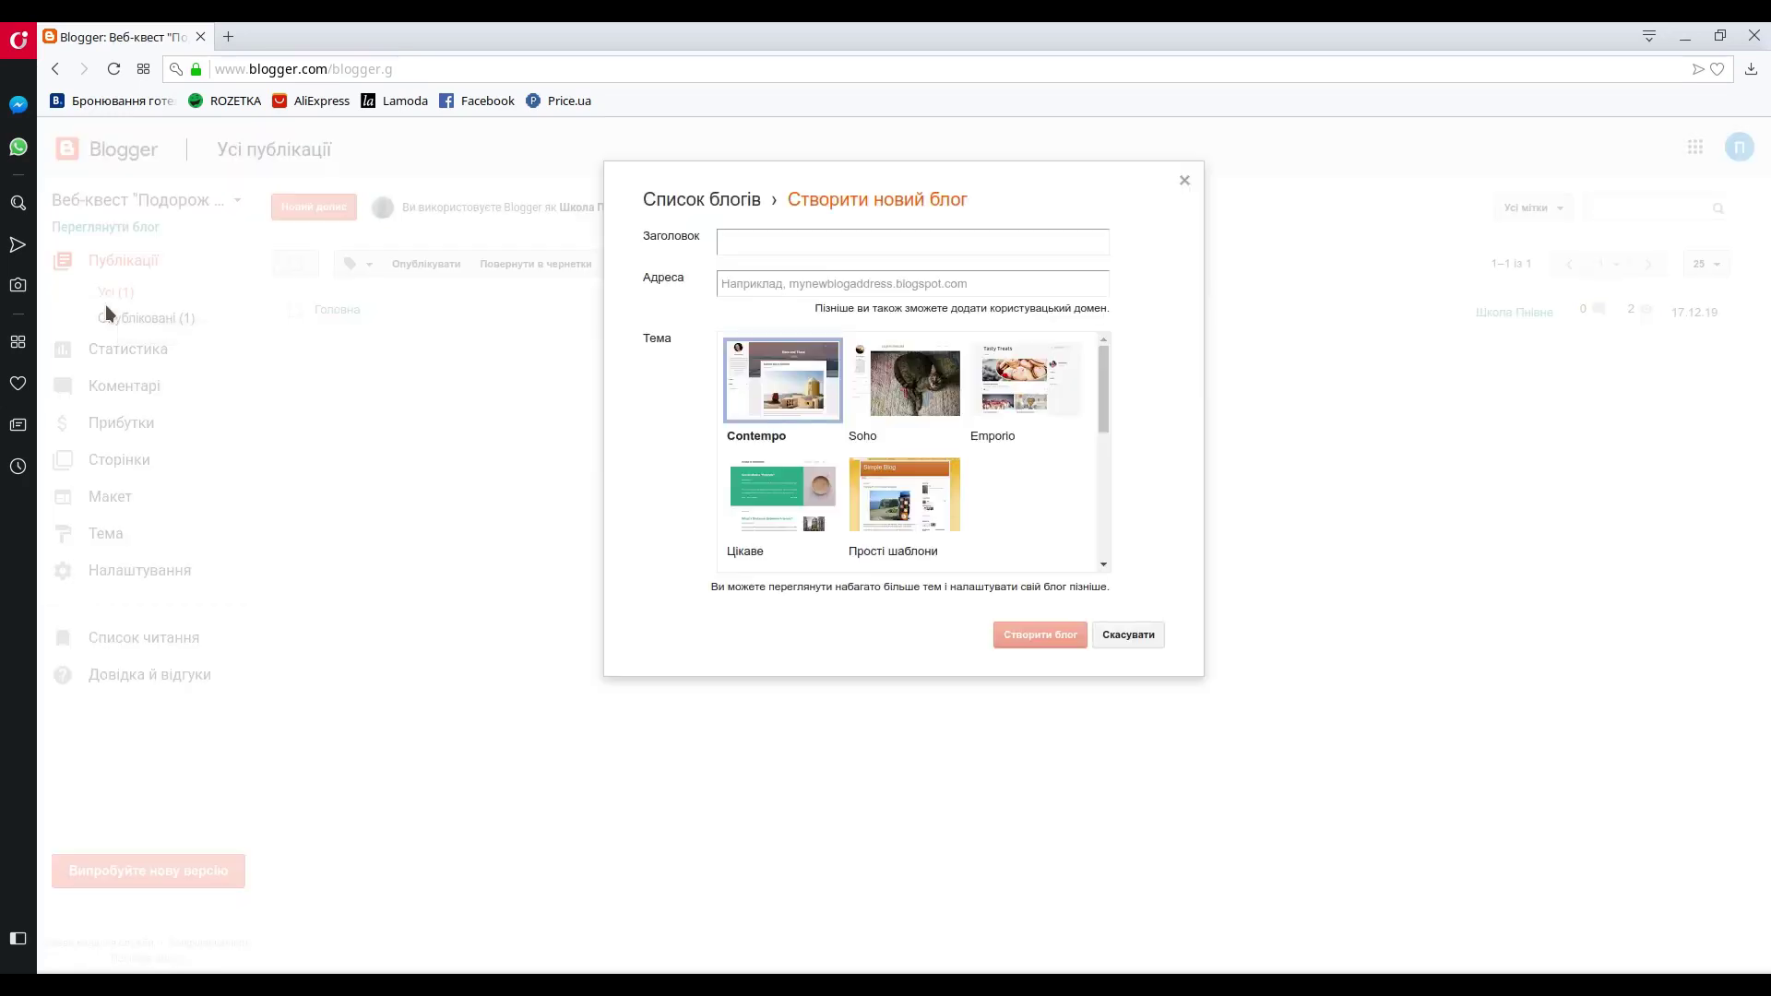
- Title the blog Веб-квест "Зоряні війни" and give it the address zoryaniviyny.blogspot.com
click(783, 233)
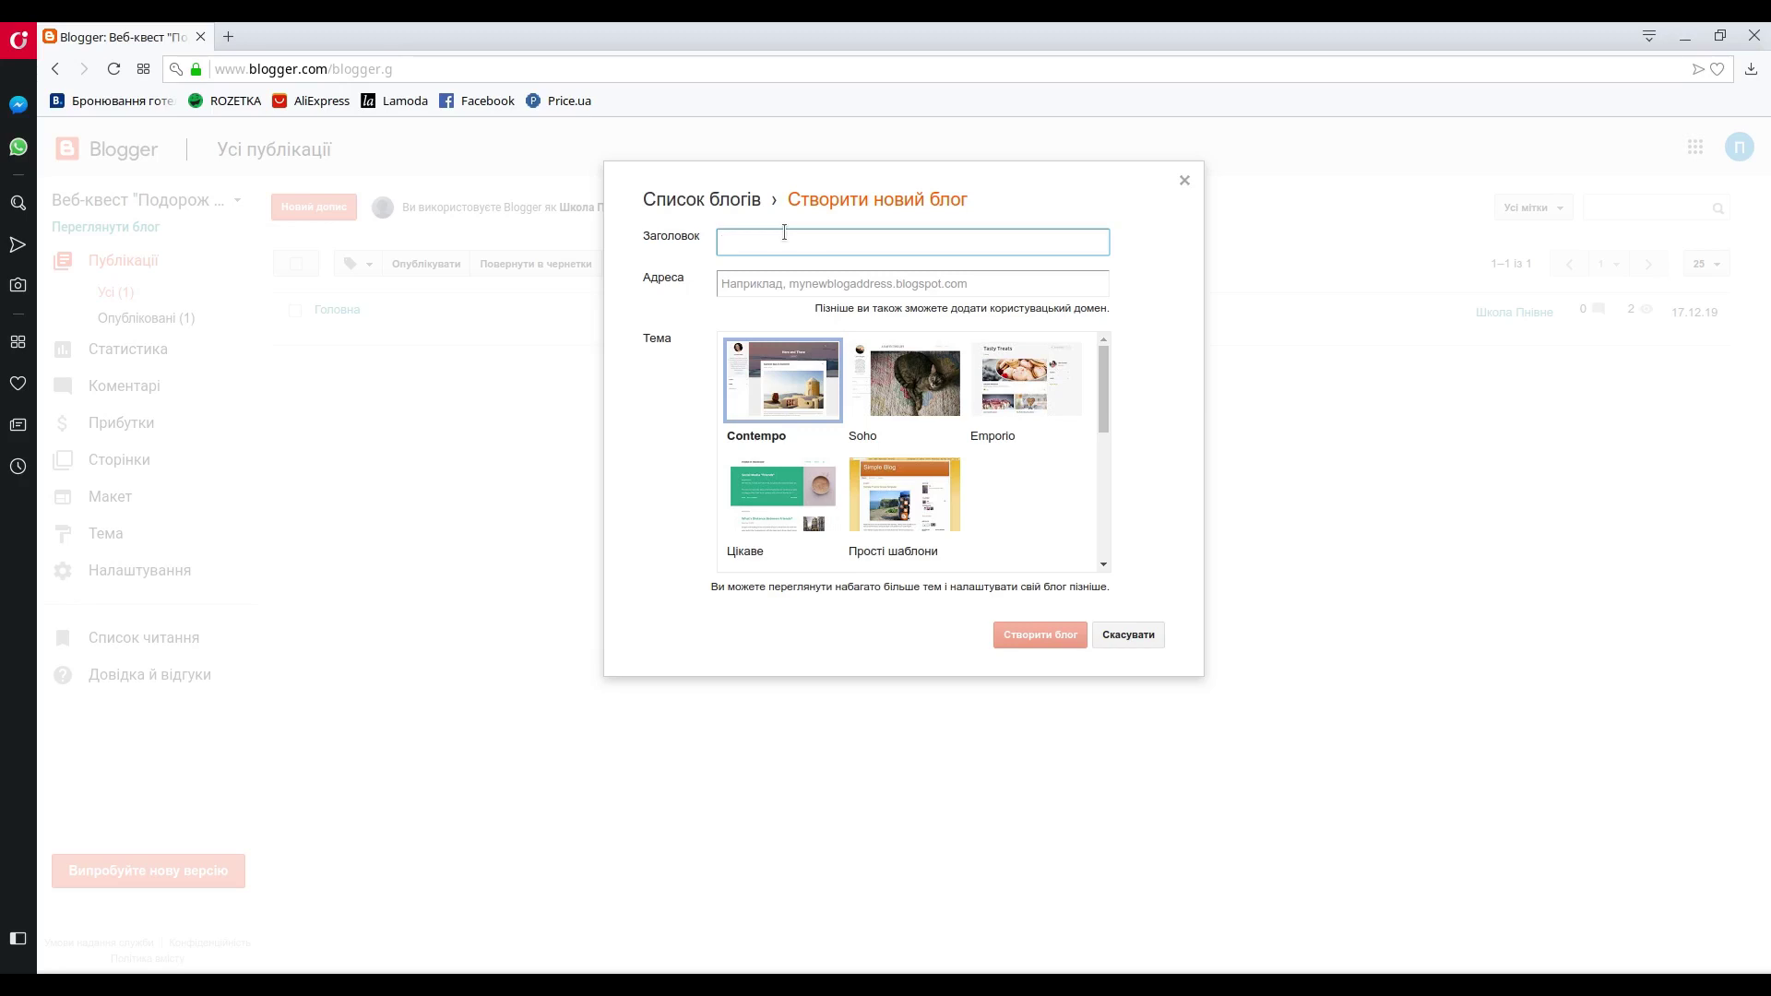
text(t,-)
key(ctrl+a)
text(Веб-квест "Зоряні війни")
click(837, 284)
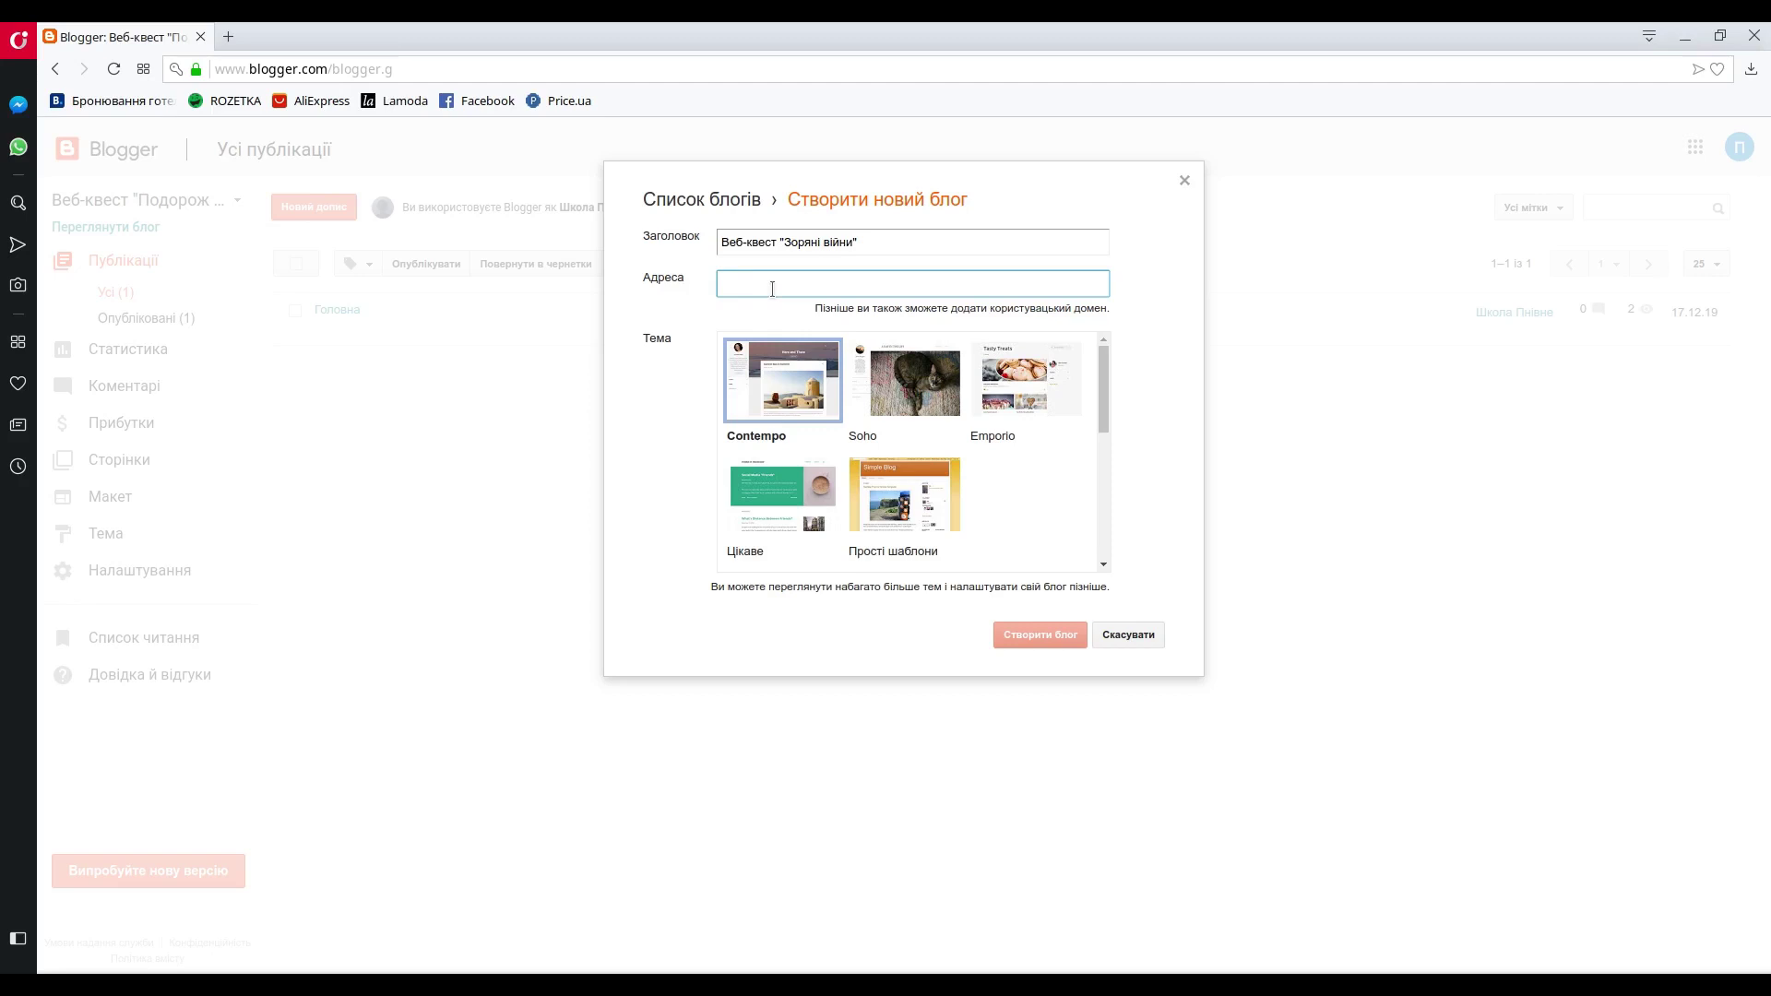
text(zor)
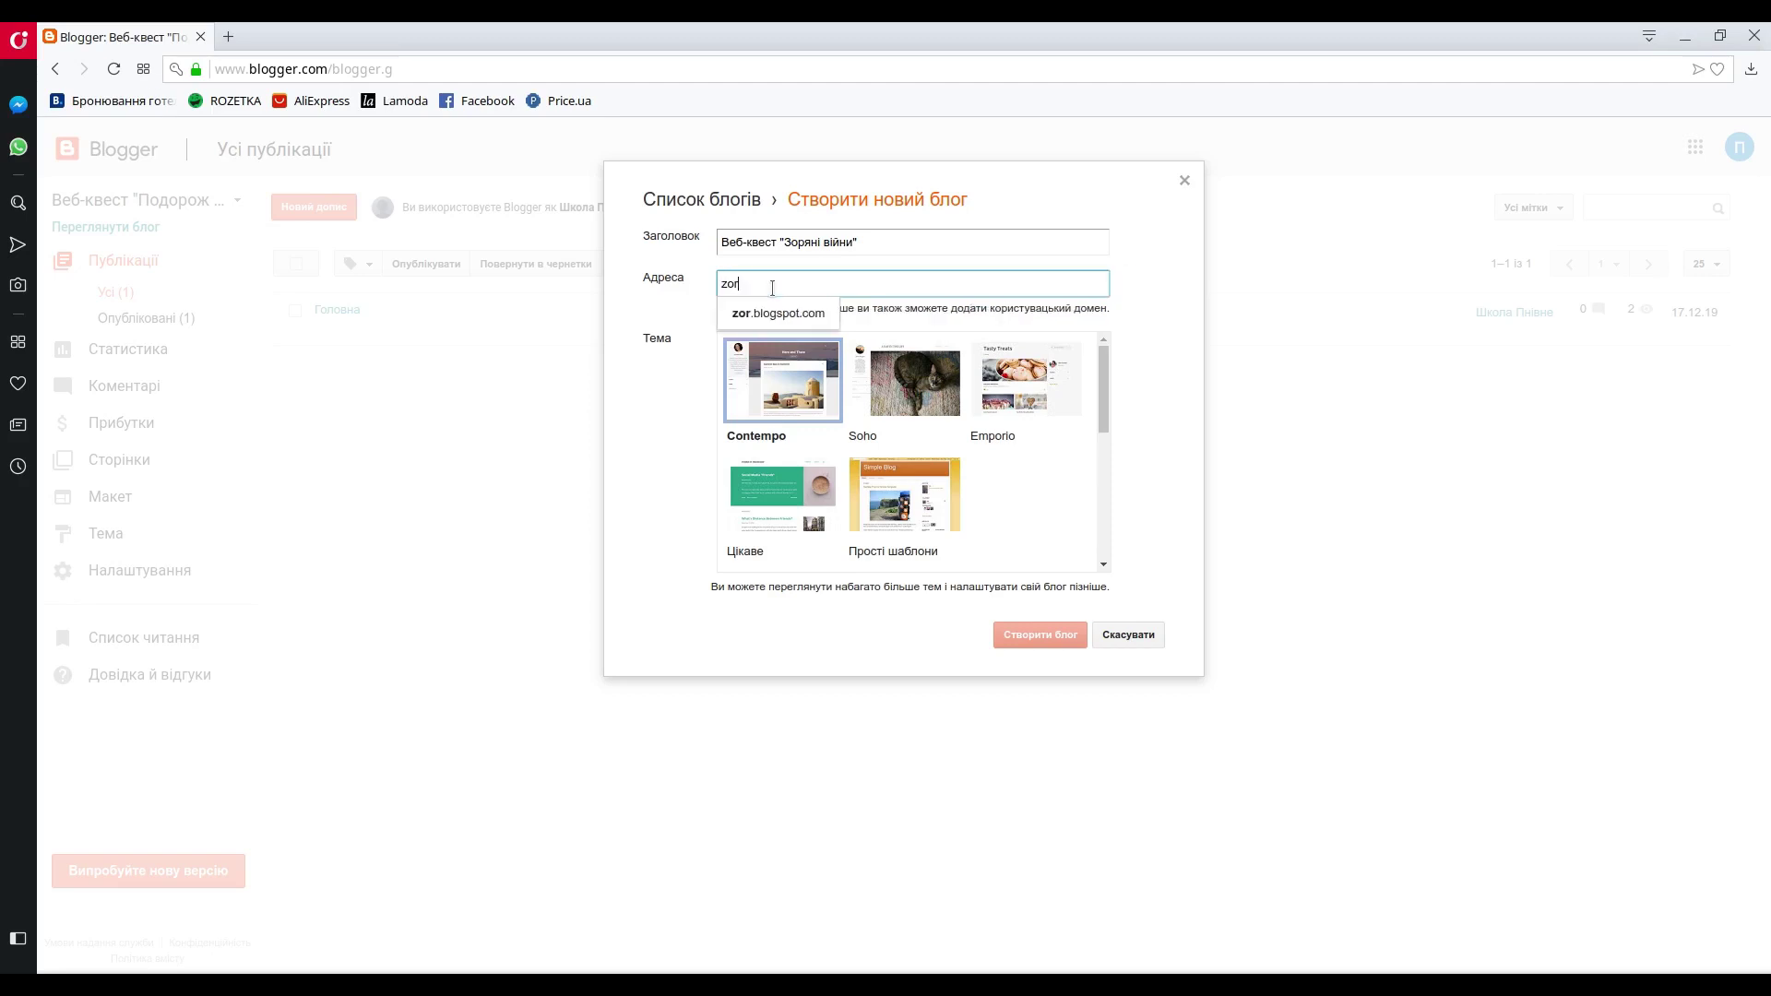
text(yaniviyny)
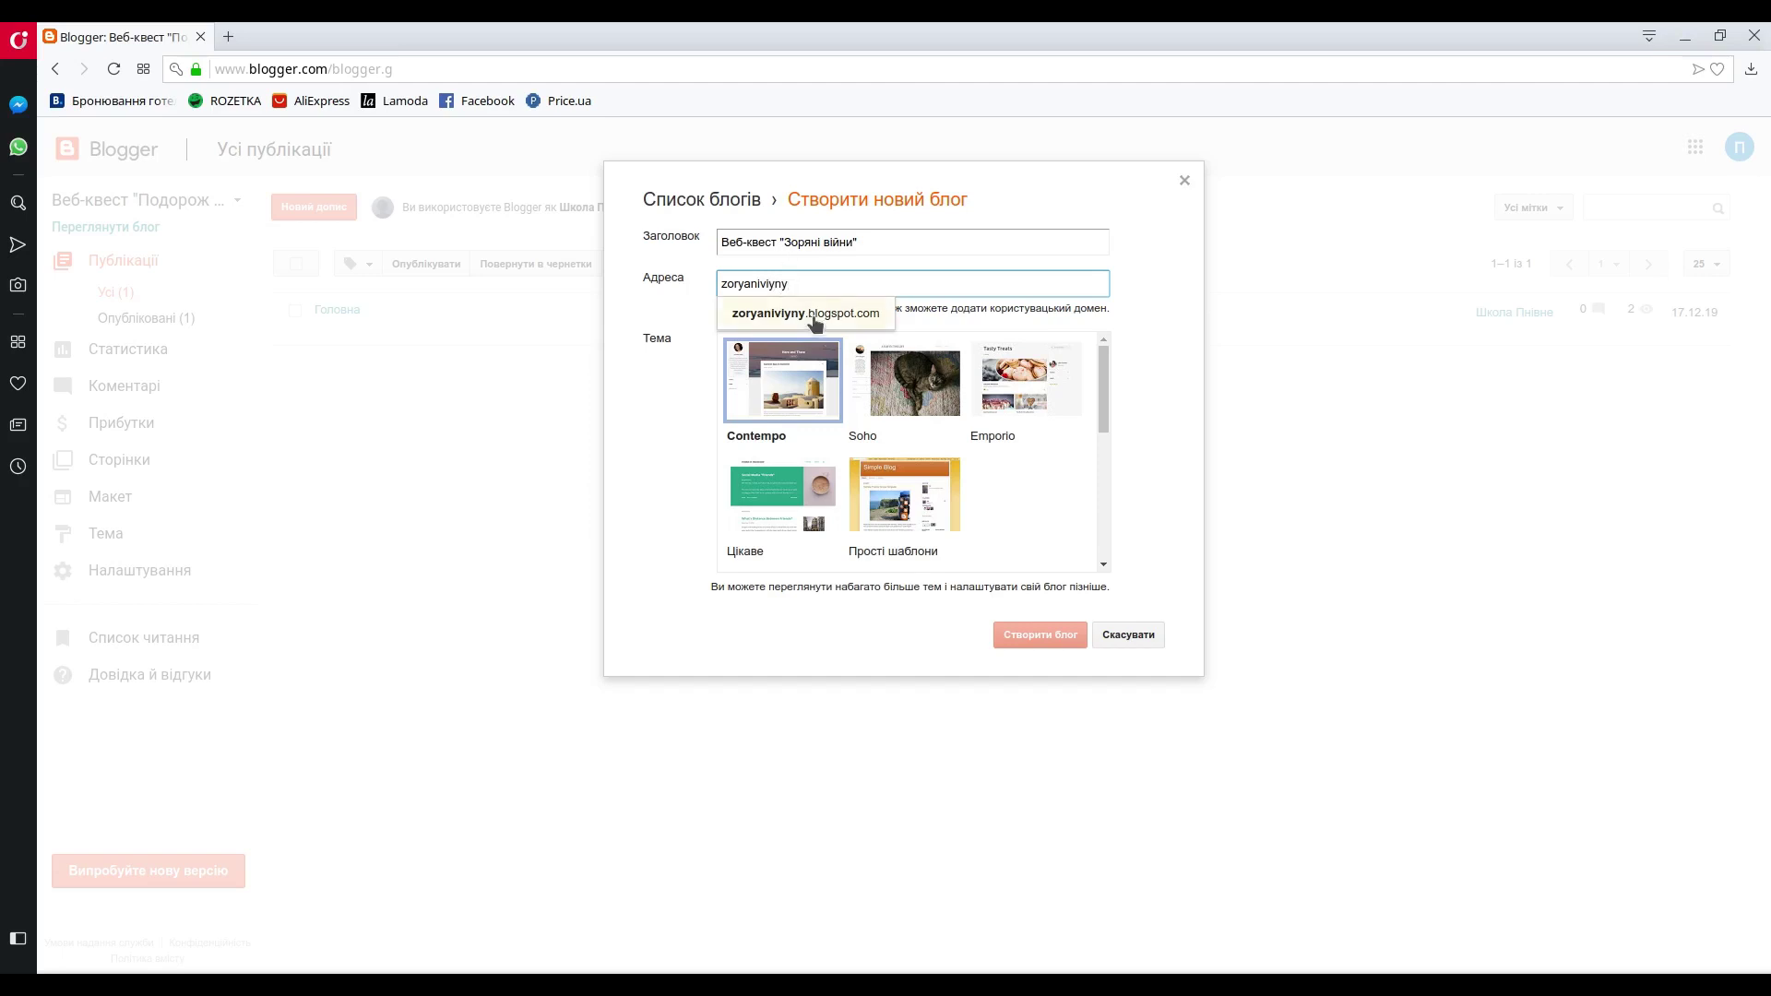
click(807, 318)
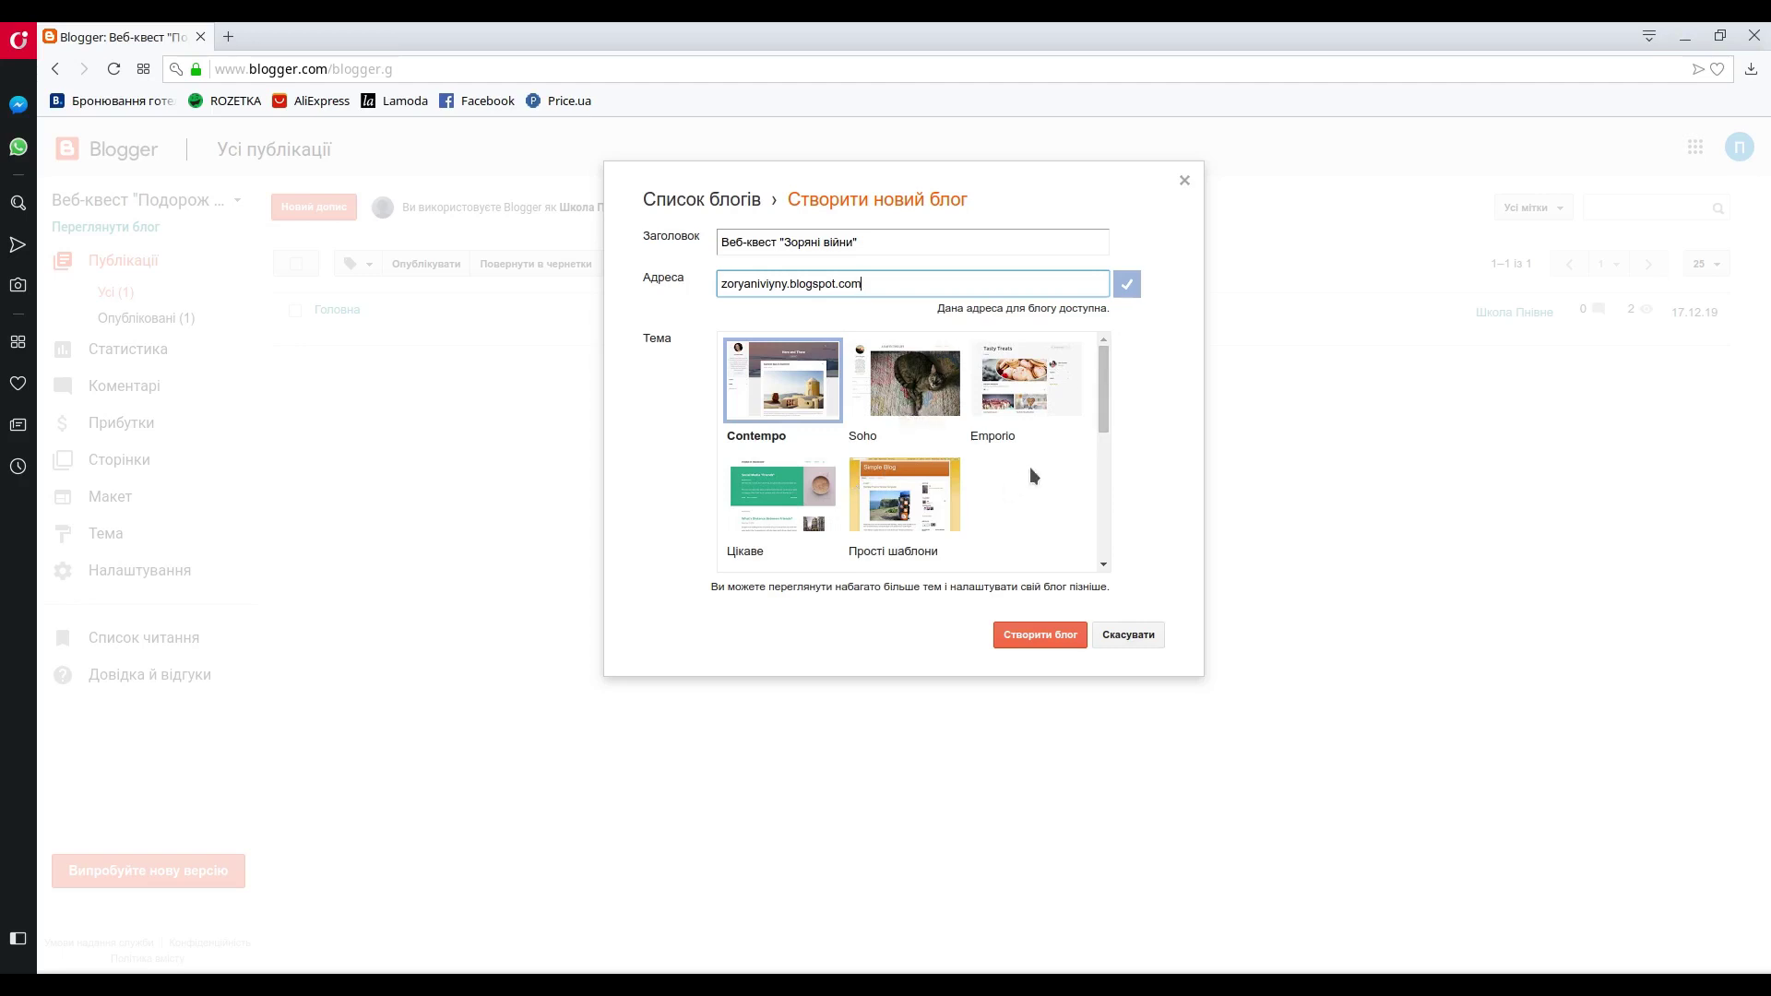
- Pick the Захоплення theme instead of Венеціанське вікно and create the blog
drag(1100, 373, 1093, 449)
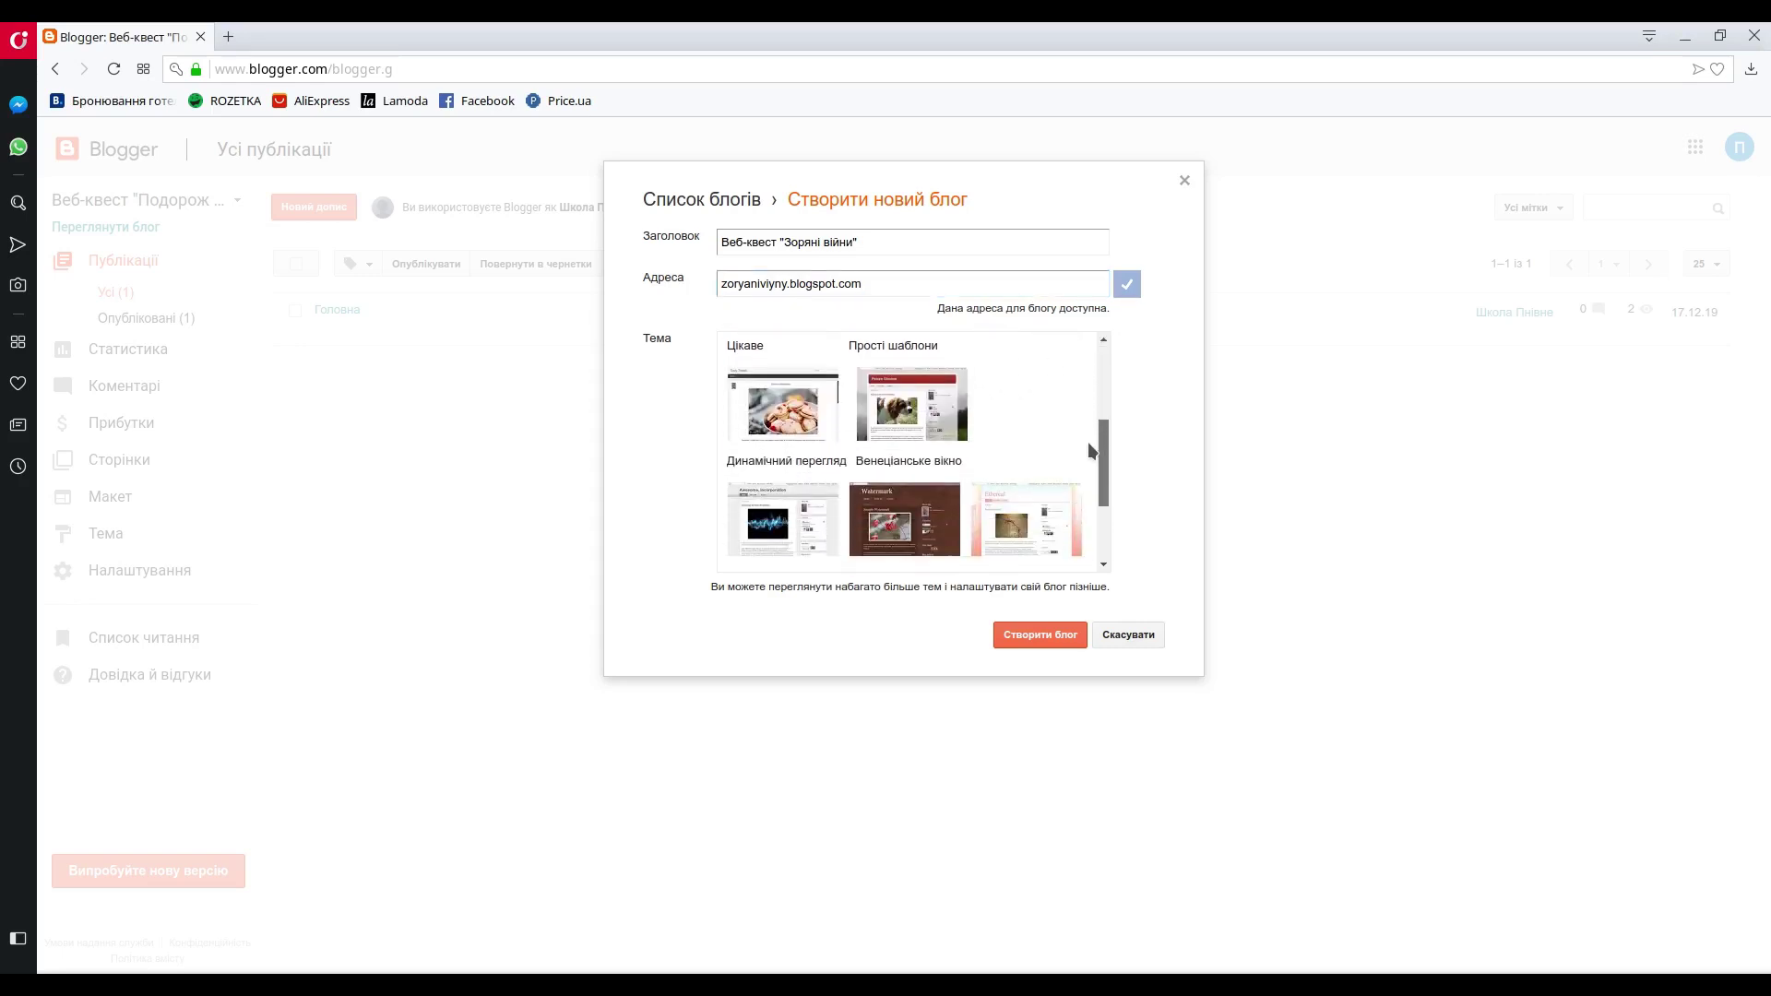
scroll(1081, 461, down, 1)
scroll(1079, 475, up, 1)
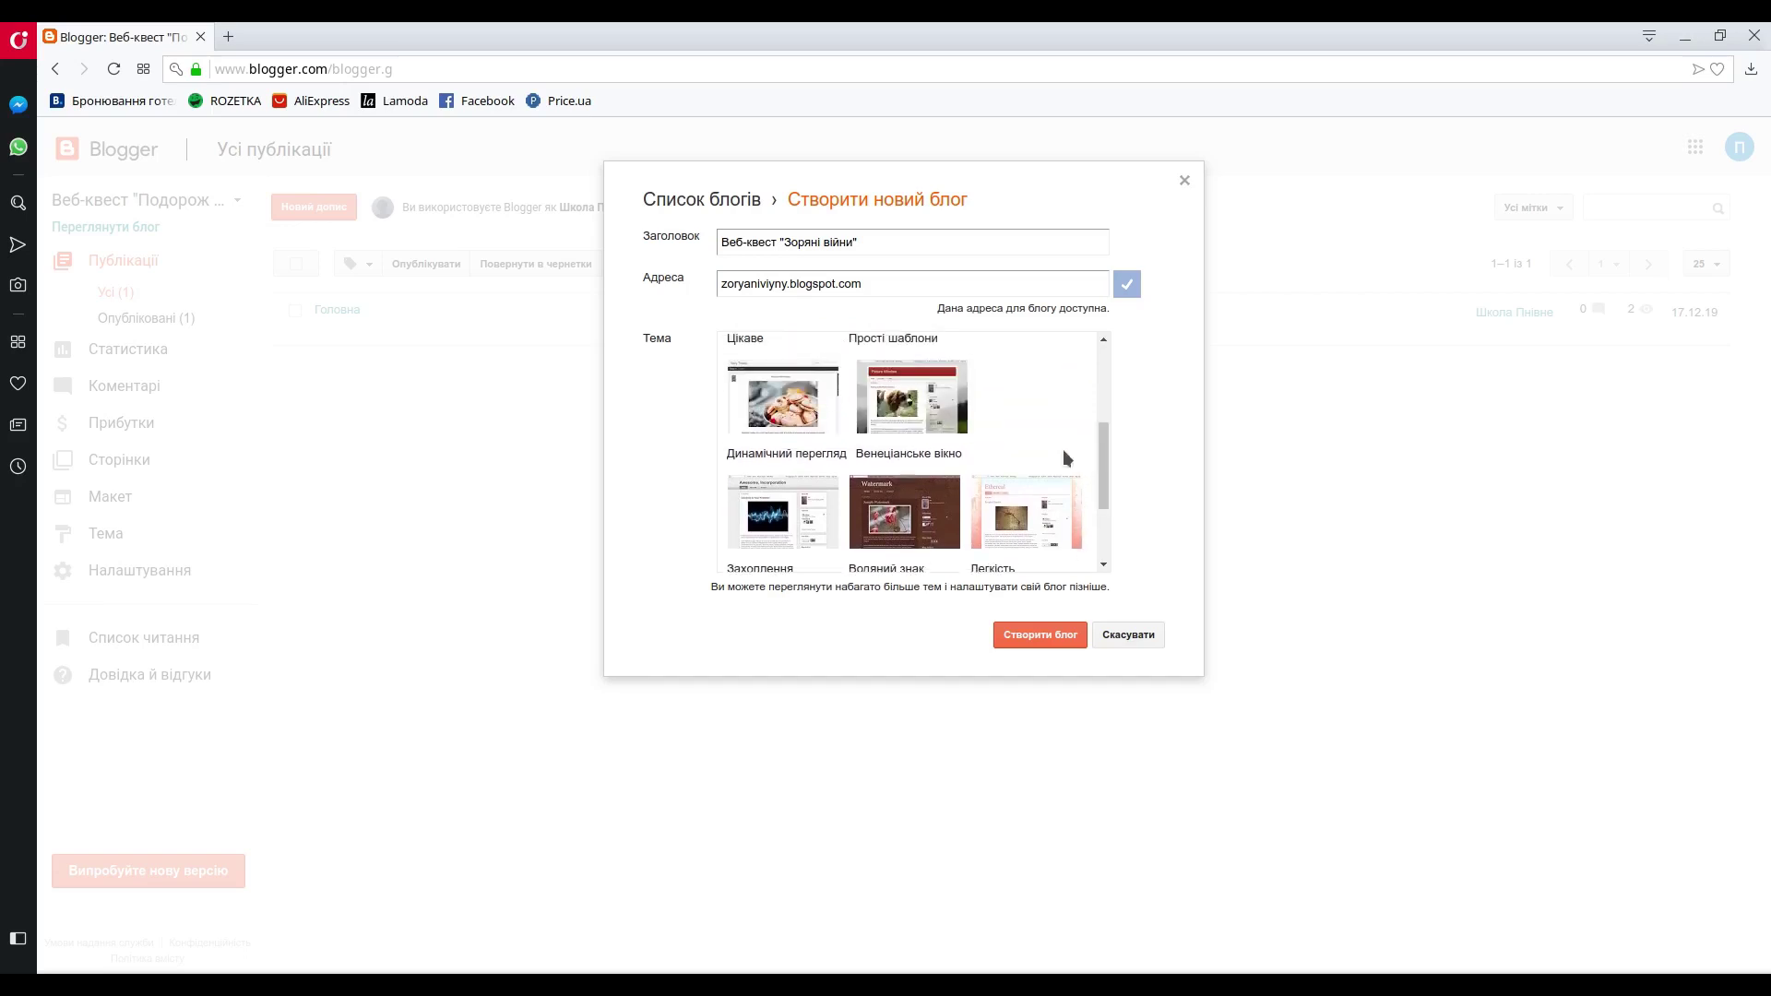
click(931, 412)
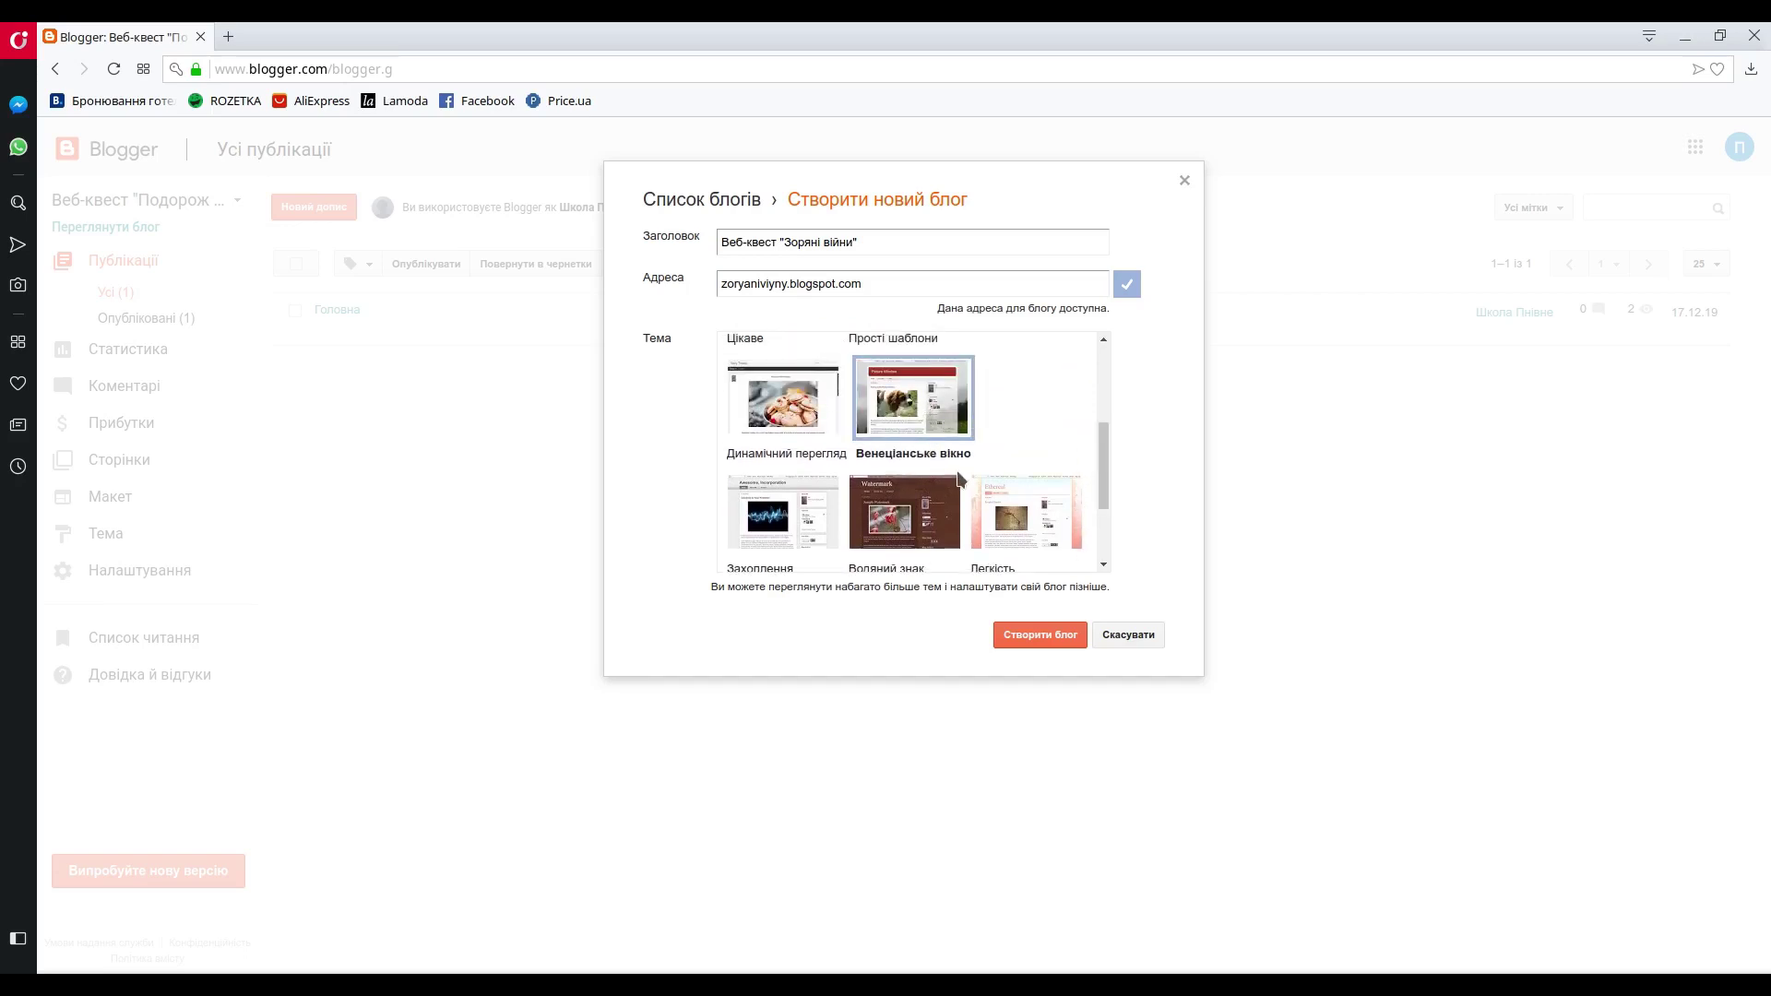
drag(1104, 440, 1108, 470)
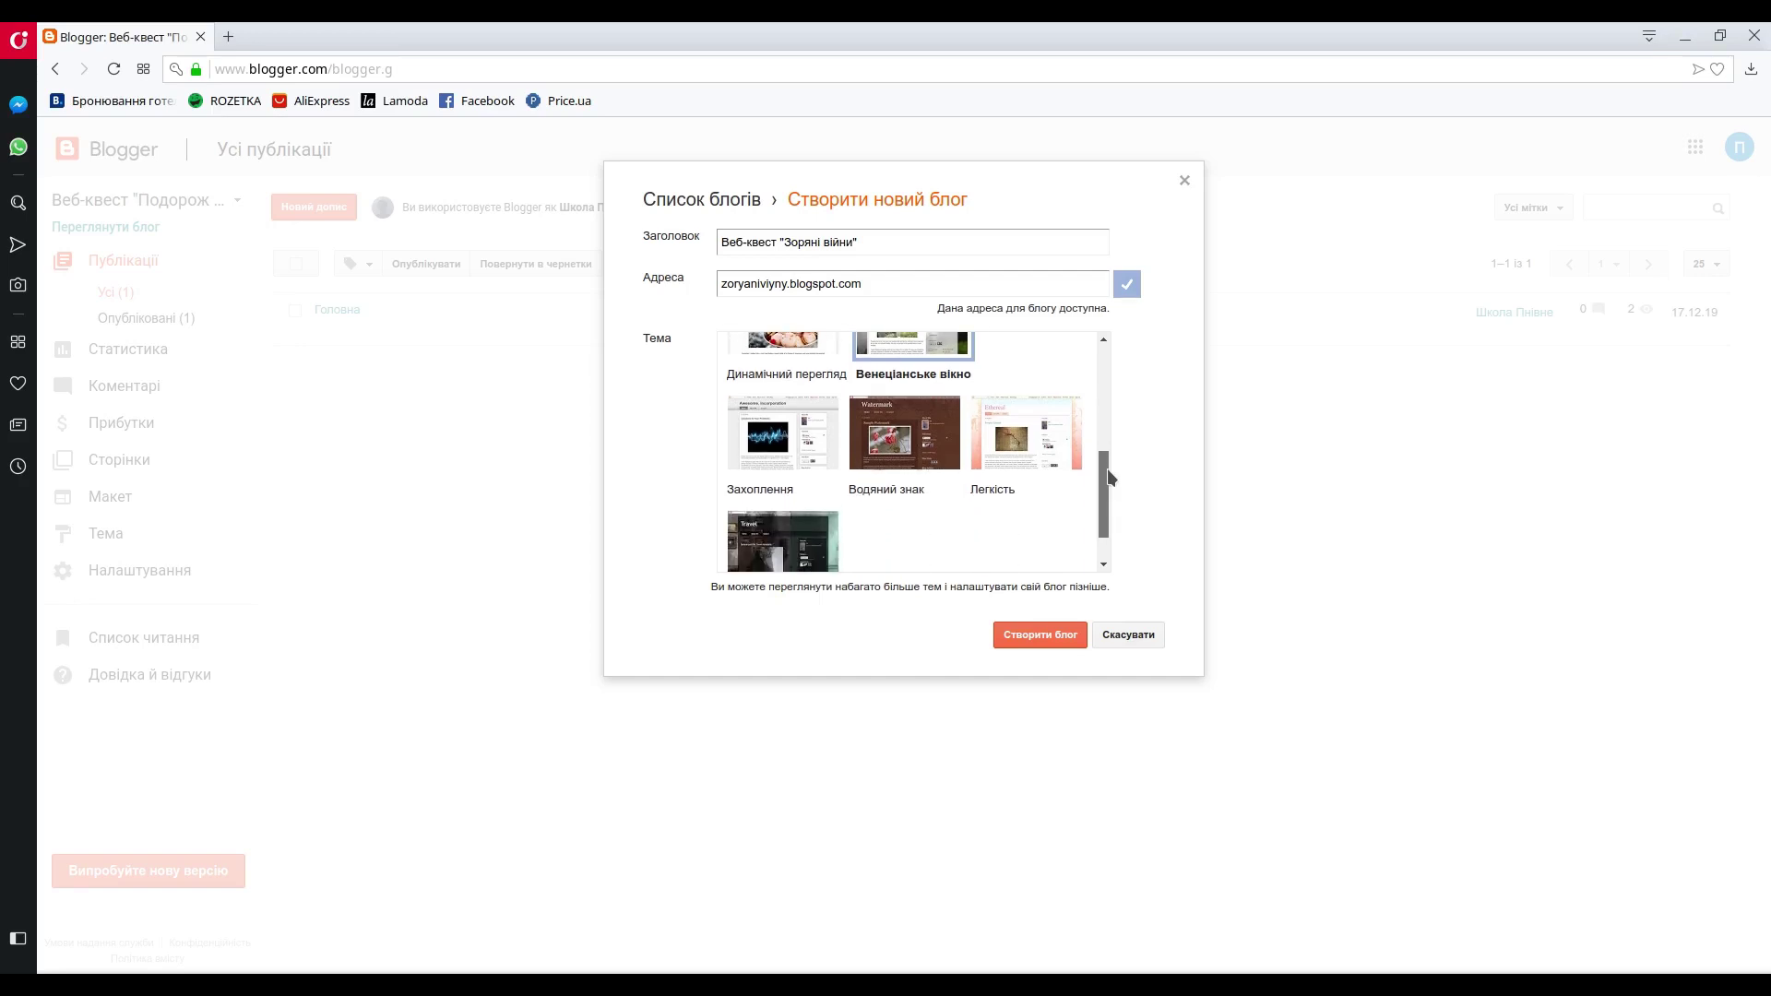
click(770, 452)
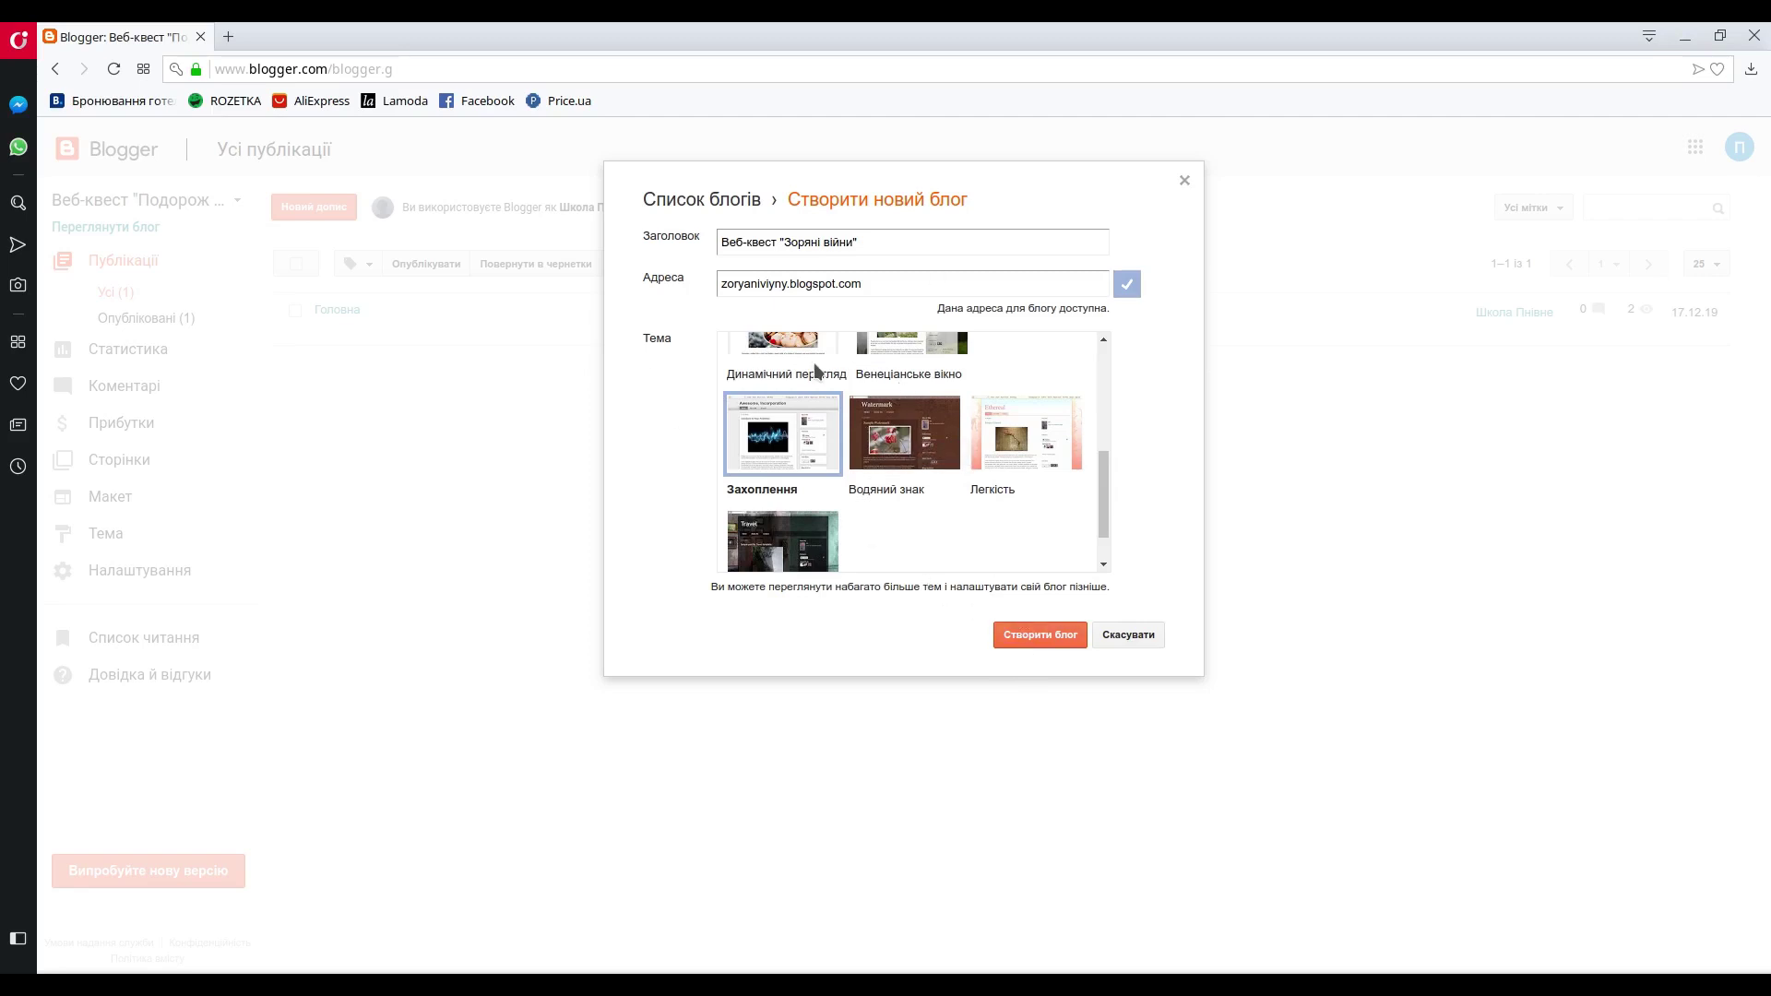
click(1040, 636)
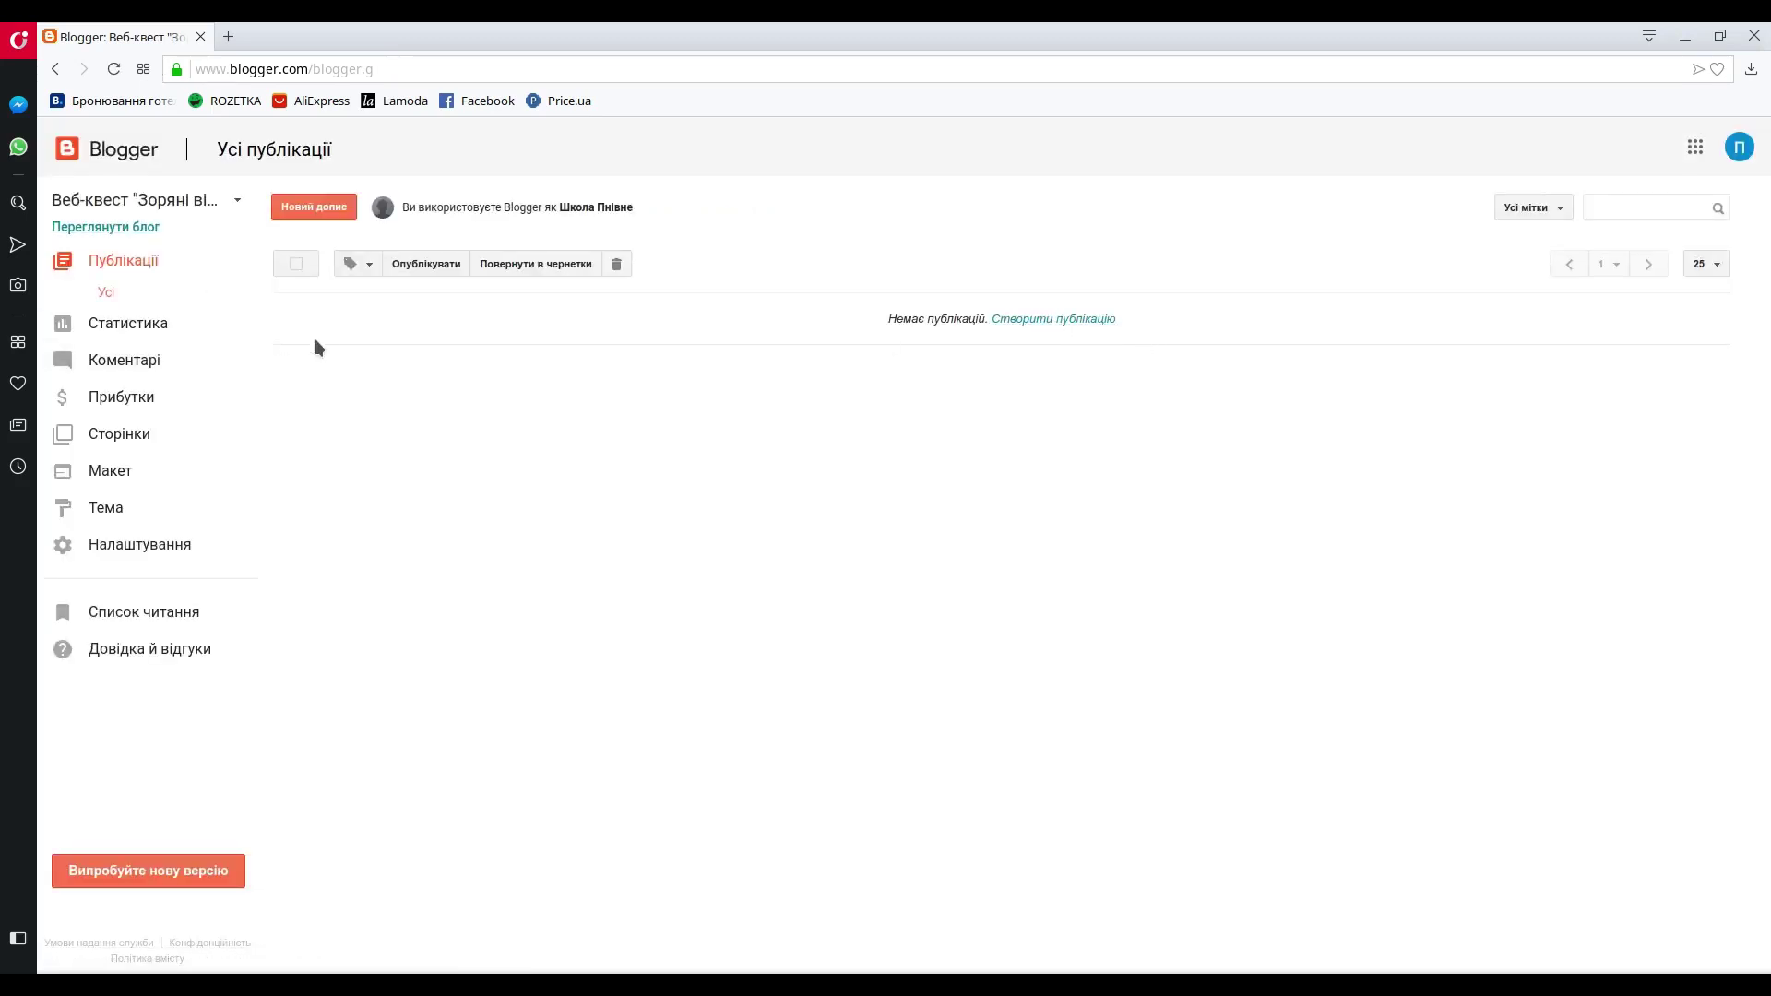
- View the live blog in a new tab, then go back to the dashboard tab
click(111, 227)
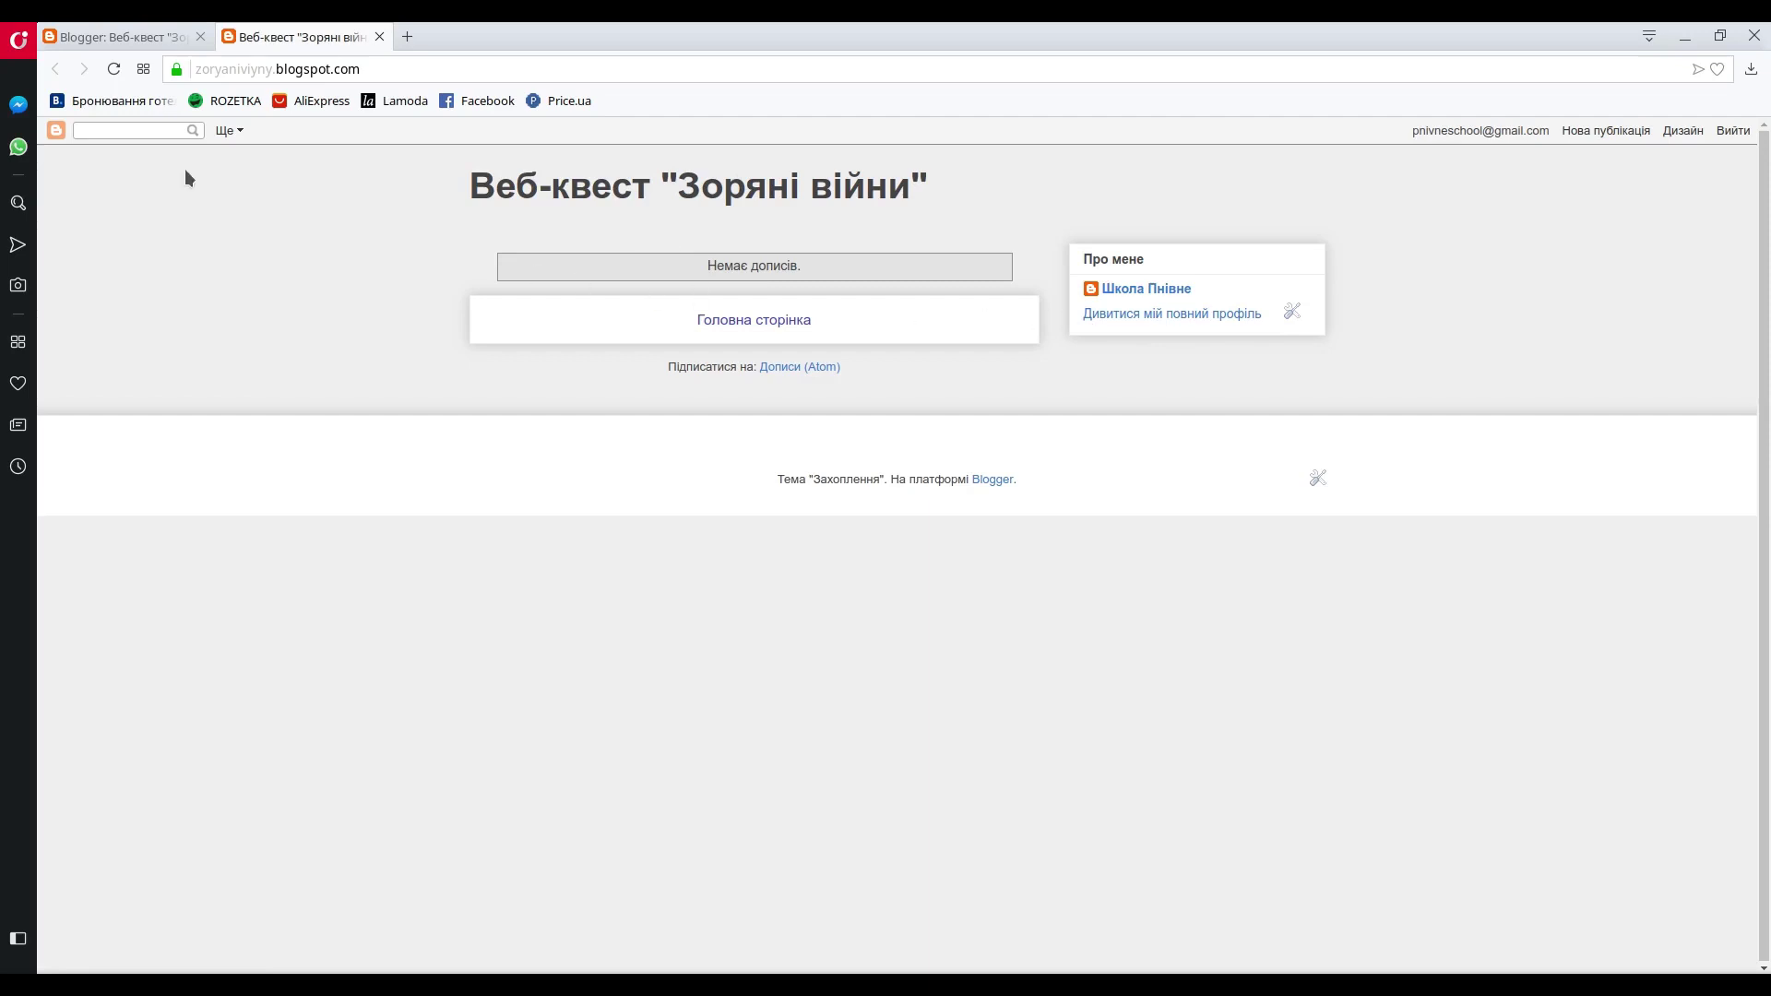
click(128, 38)
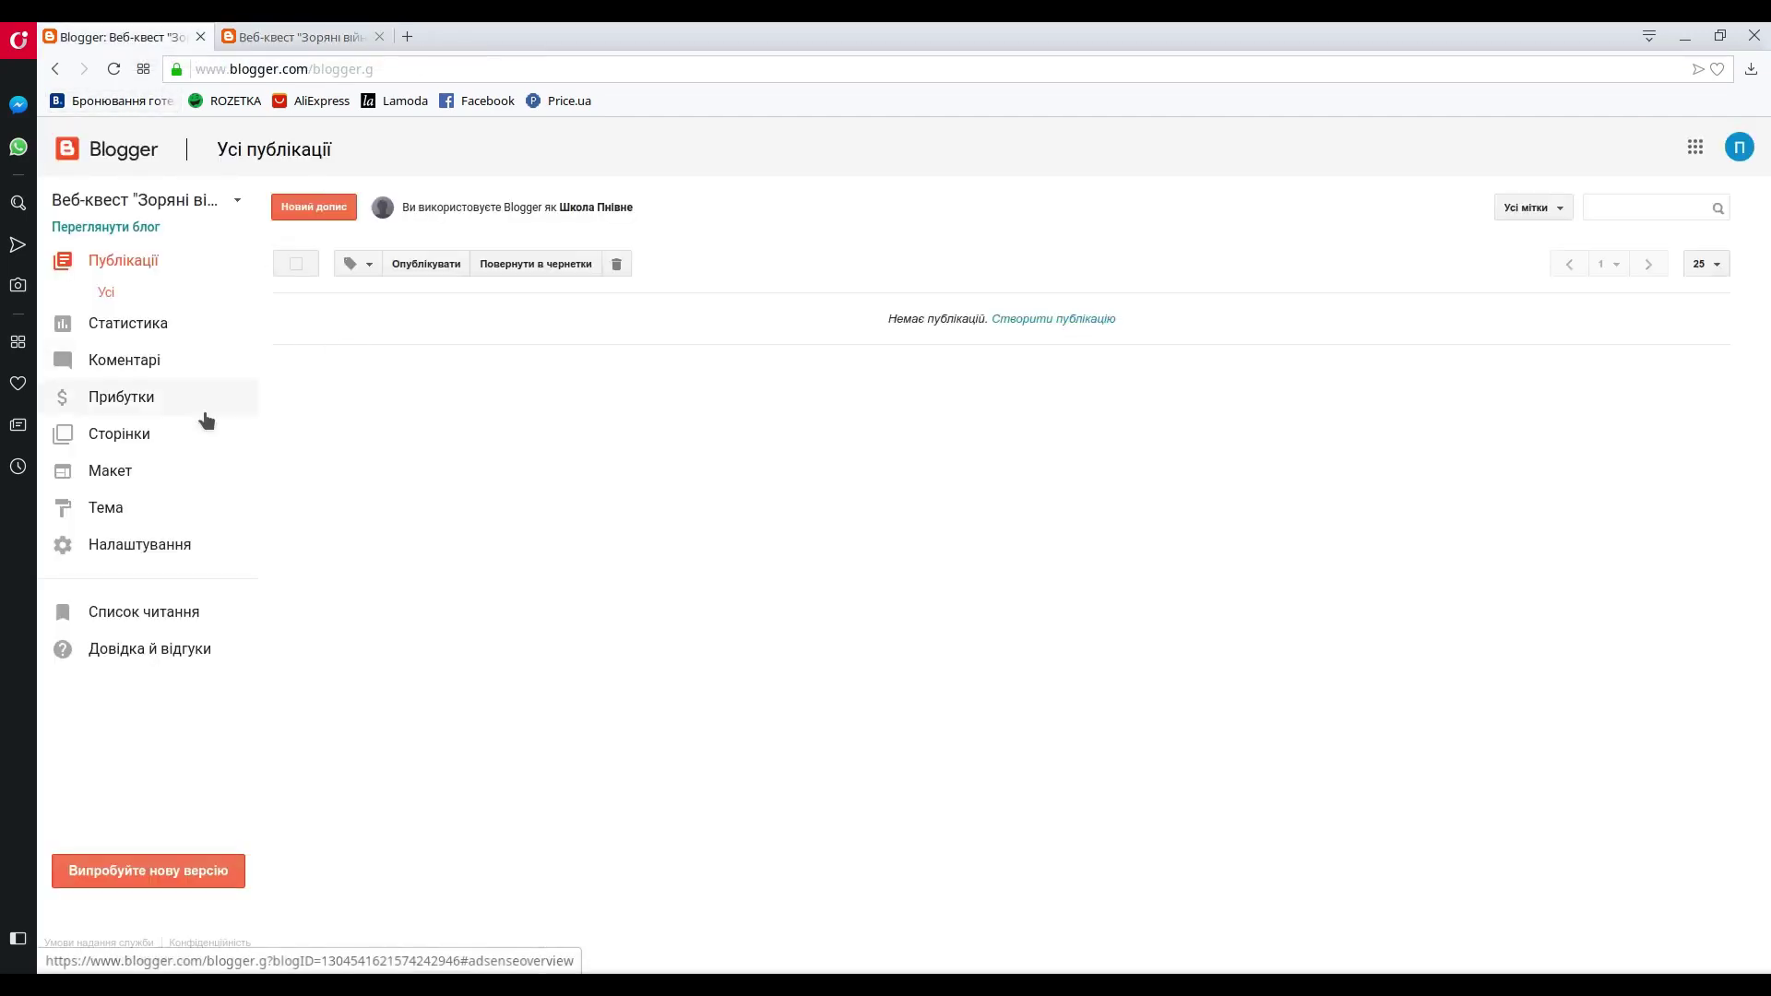
- Go to the blog's Pages list and start a new page
click(119, 434)
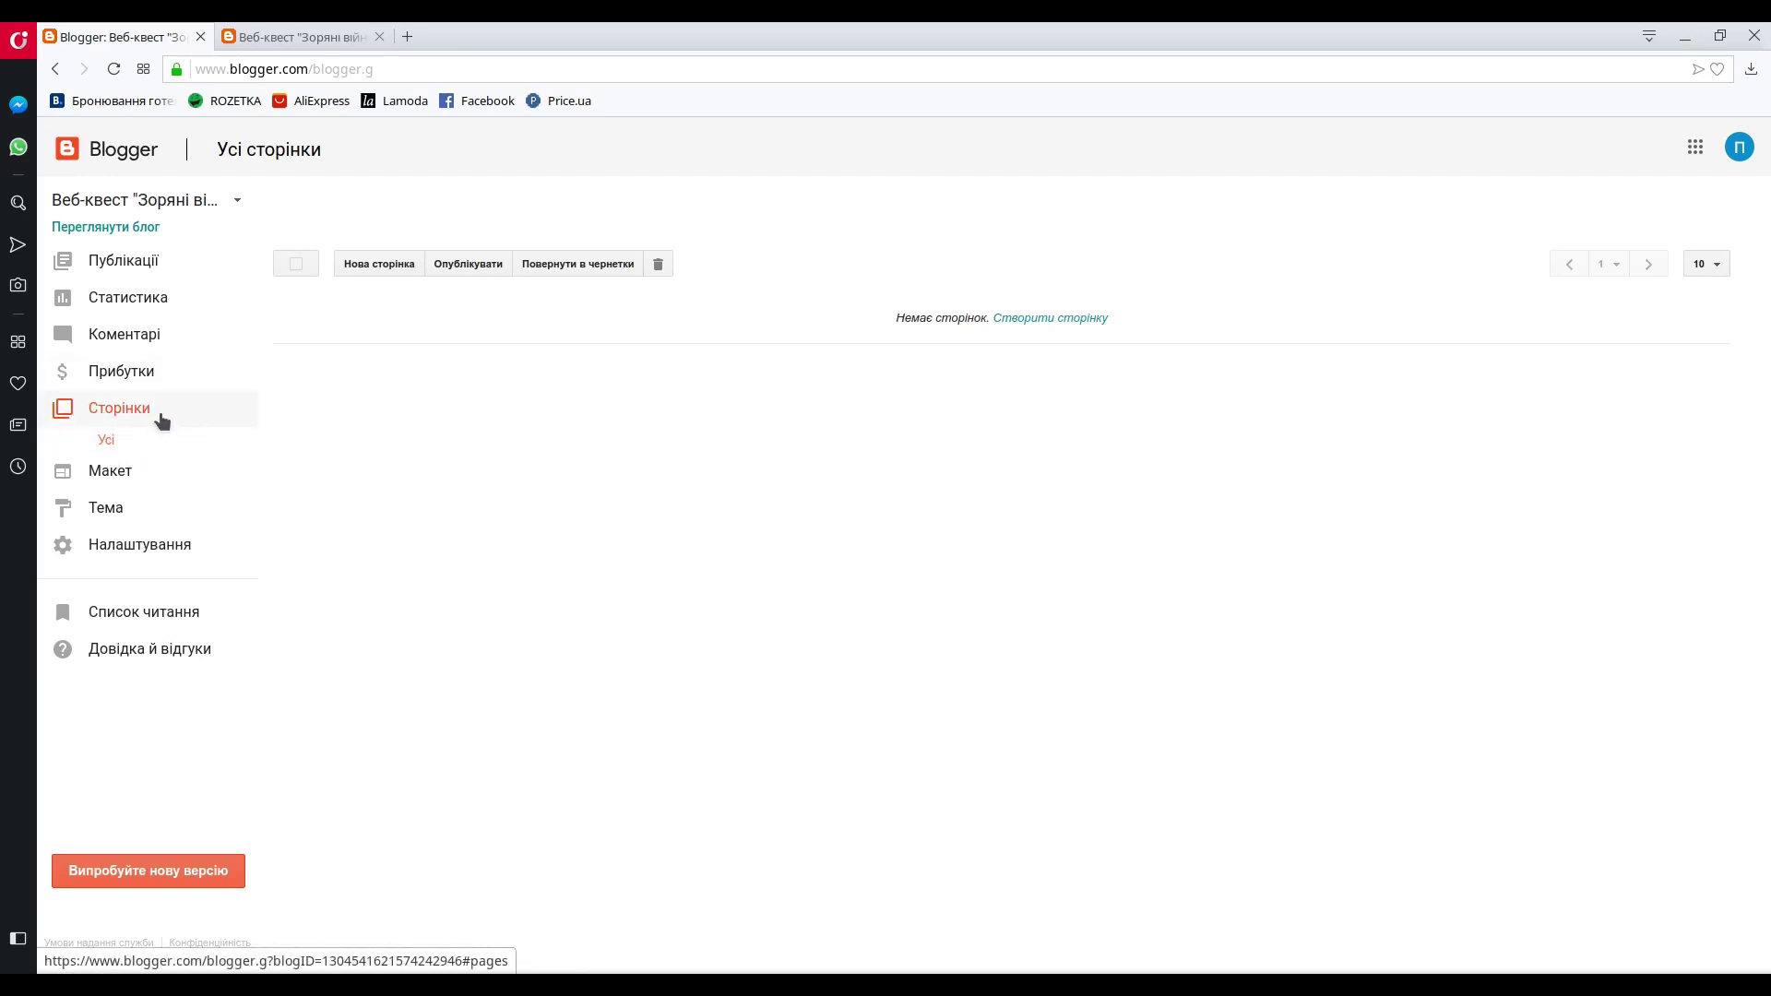
click(1061, 320)
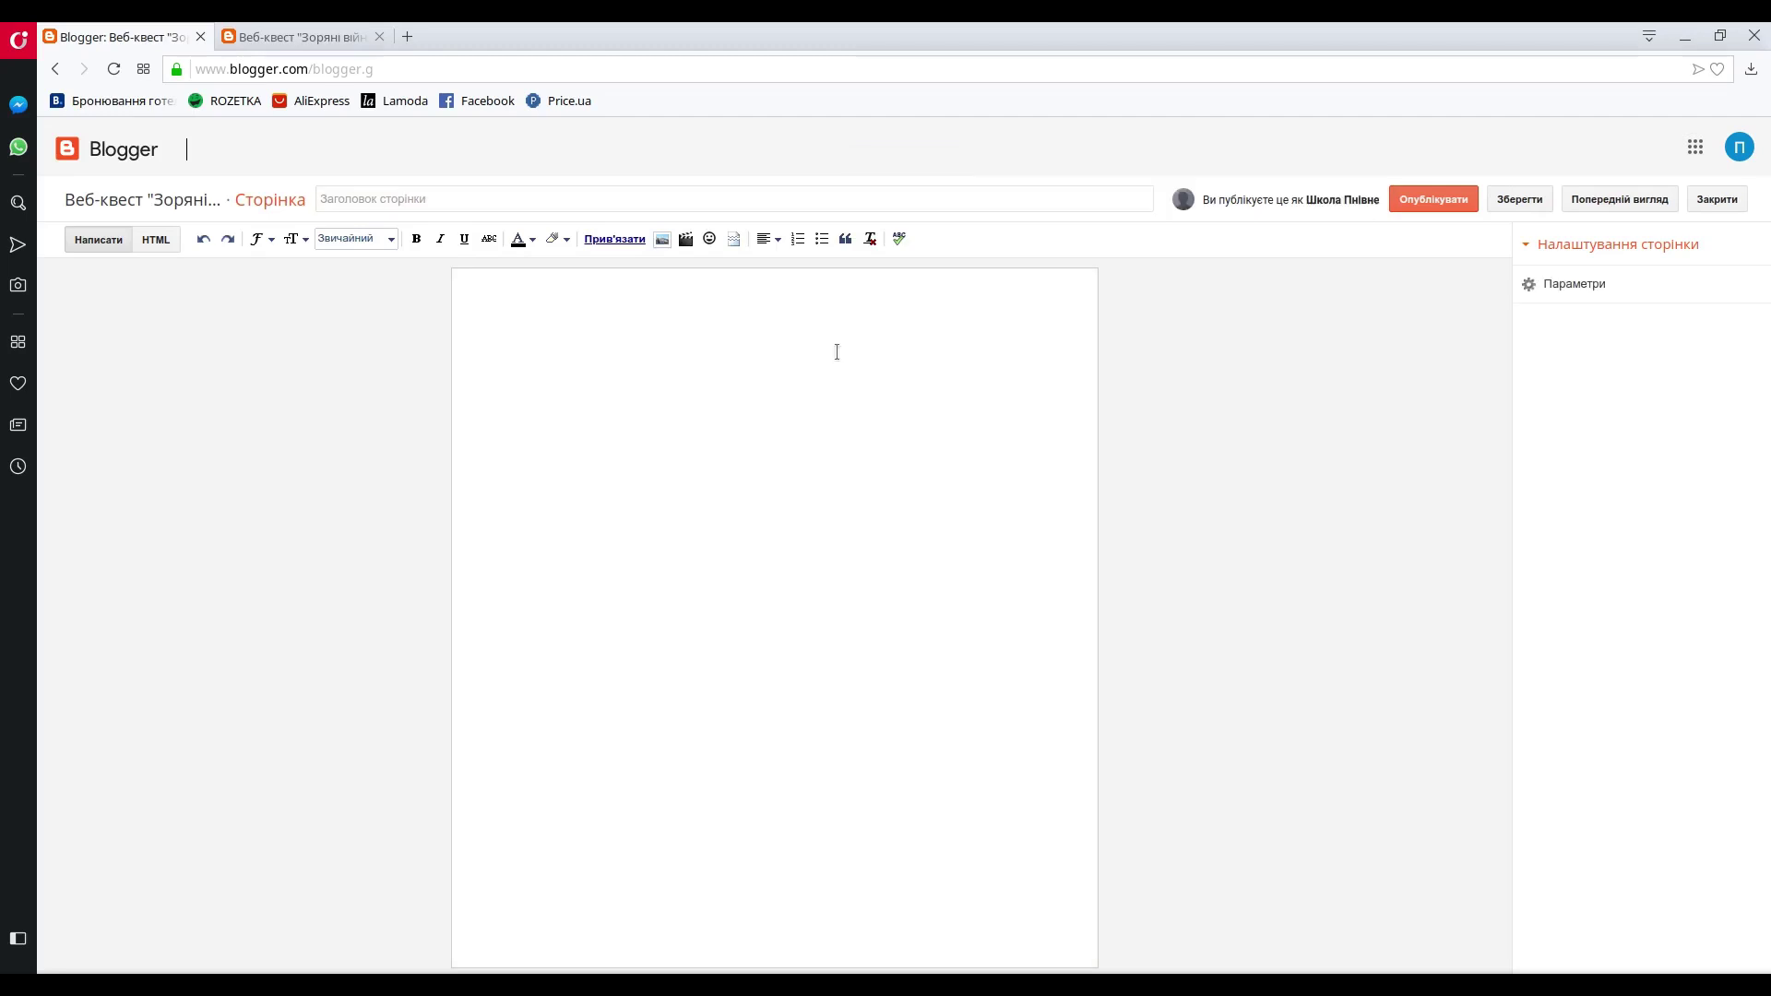
- Title the page Вступ, save it as a draft and close the editor
click(361, 196)
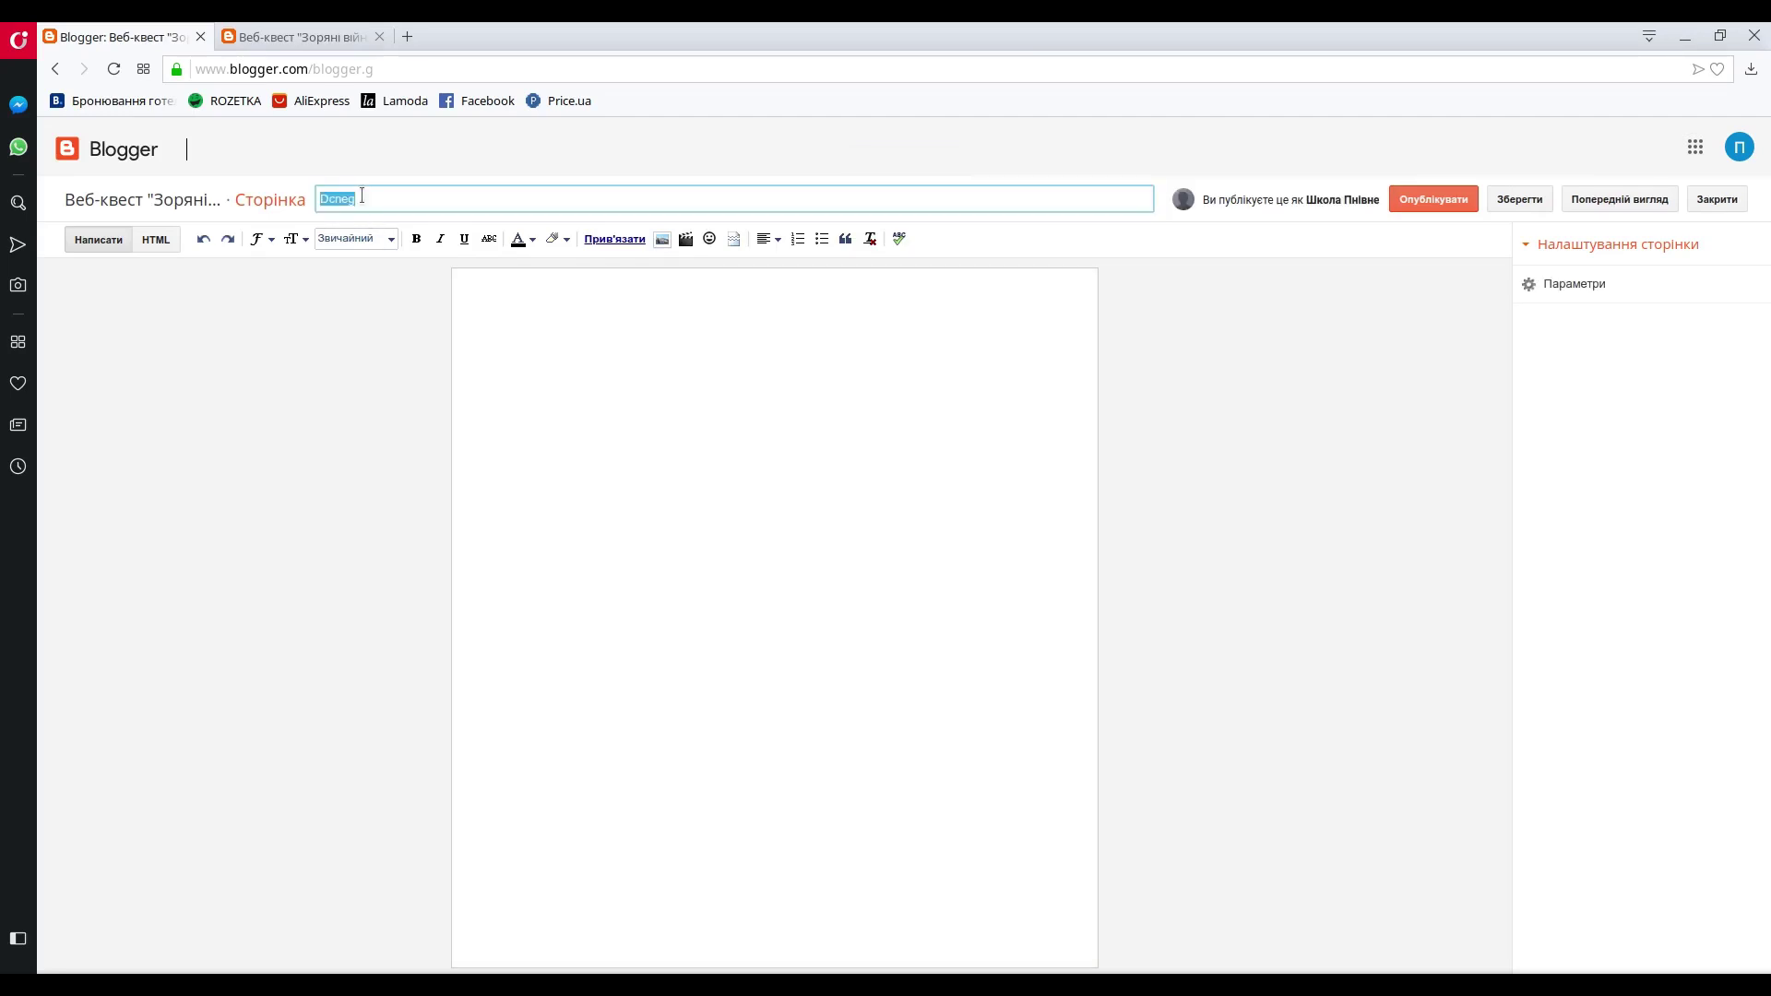
text(Вступ)
click(1519, 201)
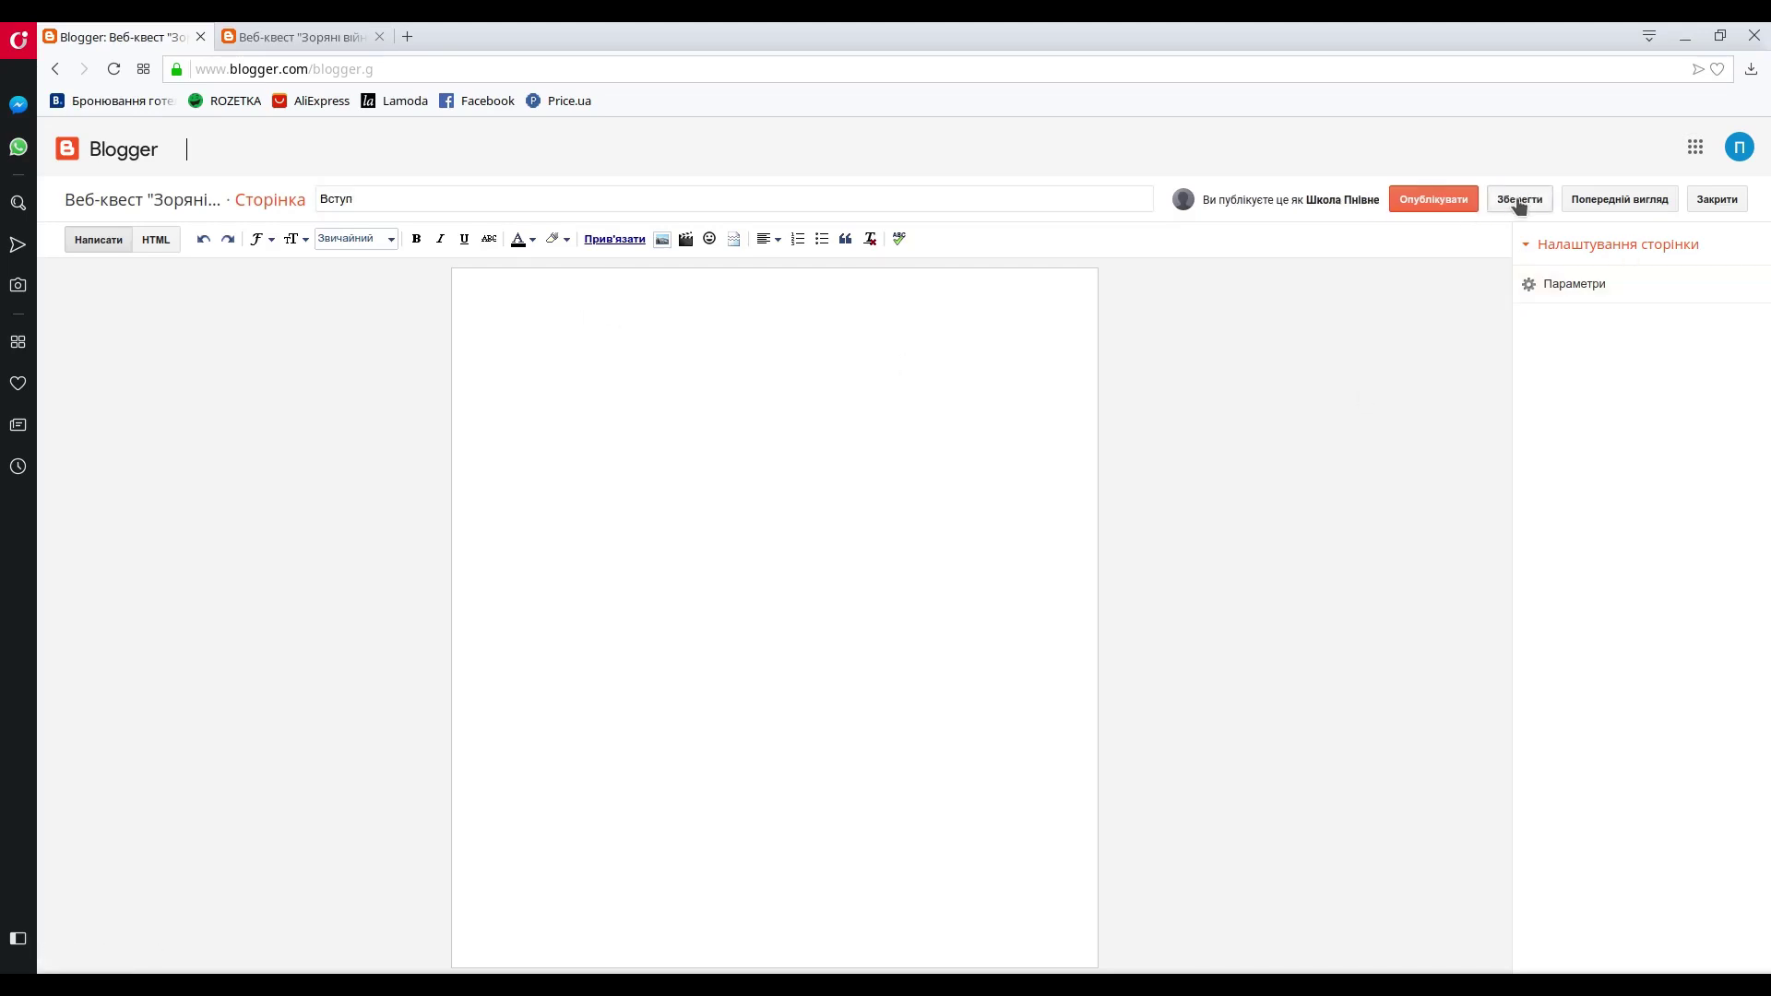
click(1717, 200)
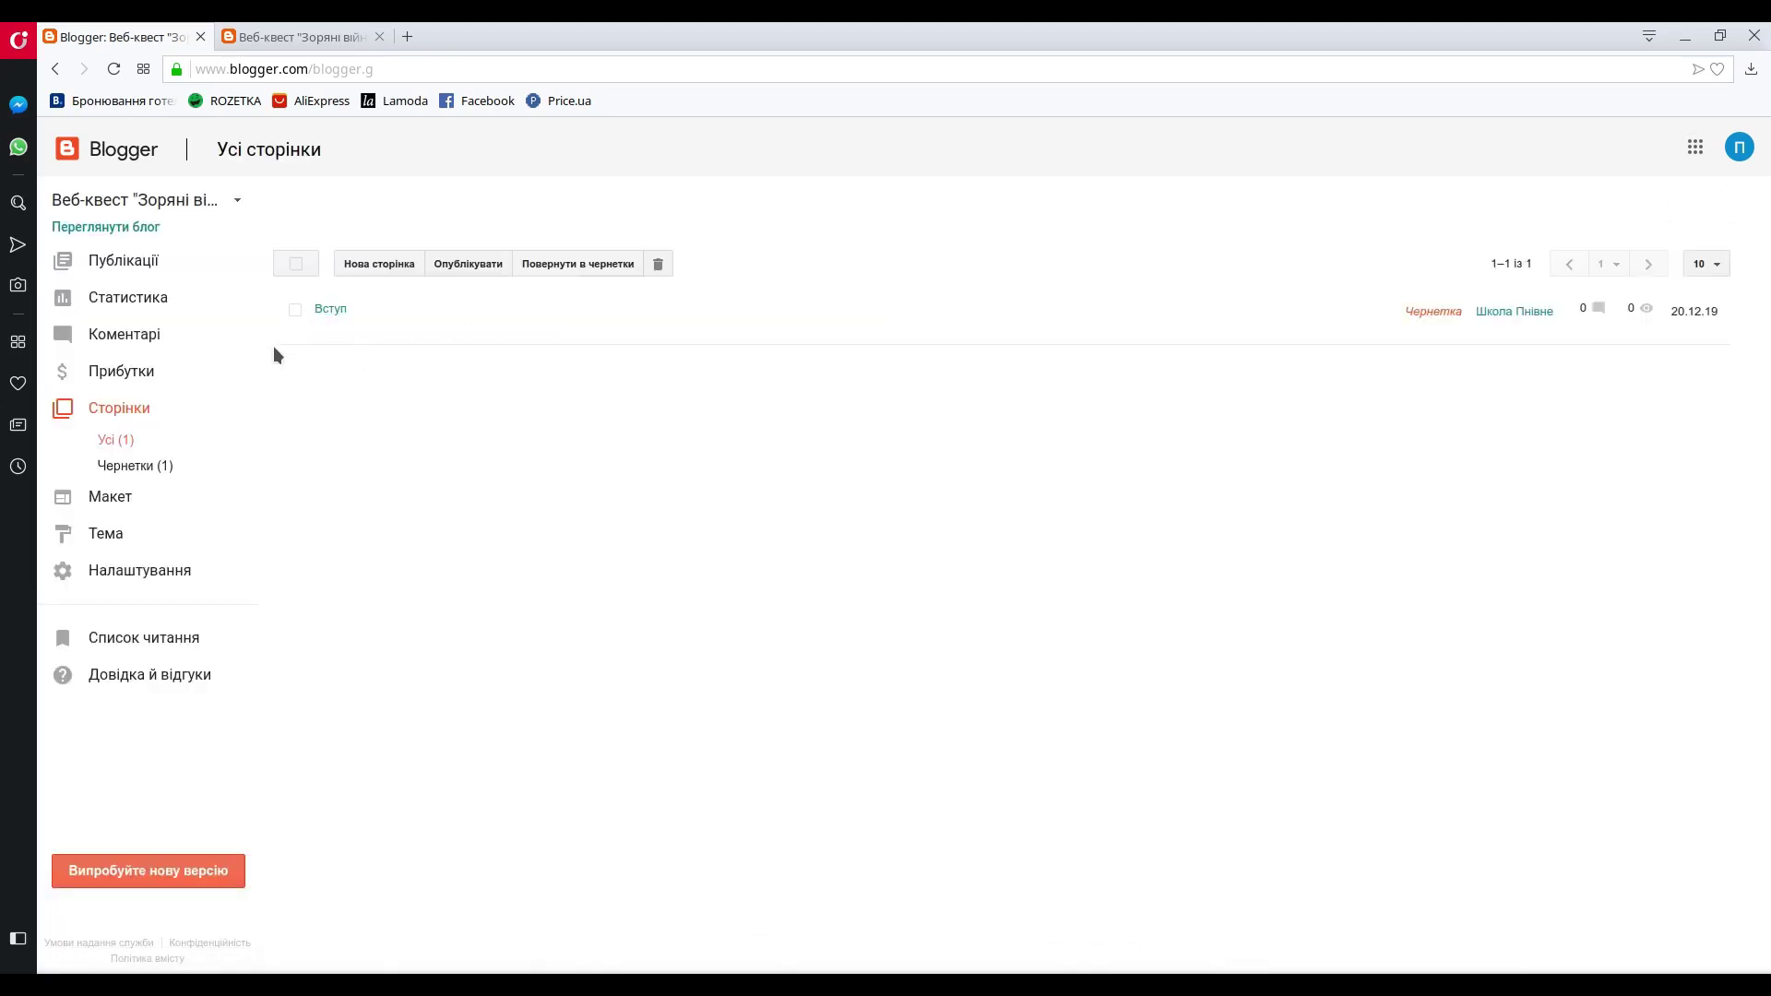
- Add a draft page titled Ролі
mouse_move(466, 293)
click(379, 264)
click(351, 197)
click(478, 350)
click(1716, 199)
- Add a second draft page titled Література
click(395, 263)
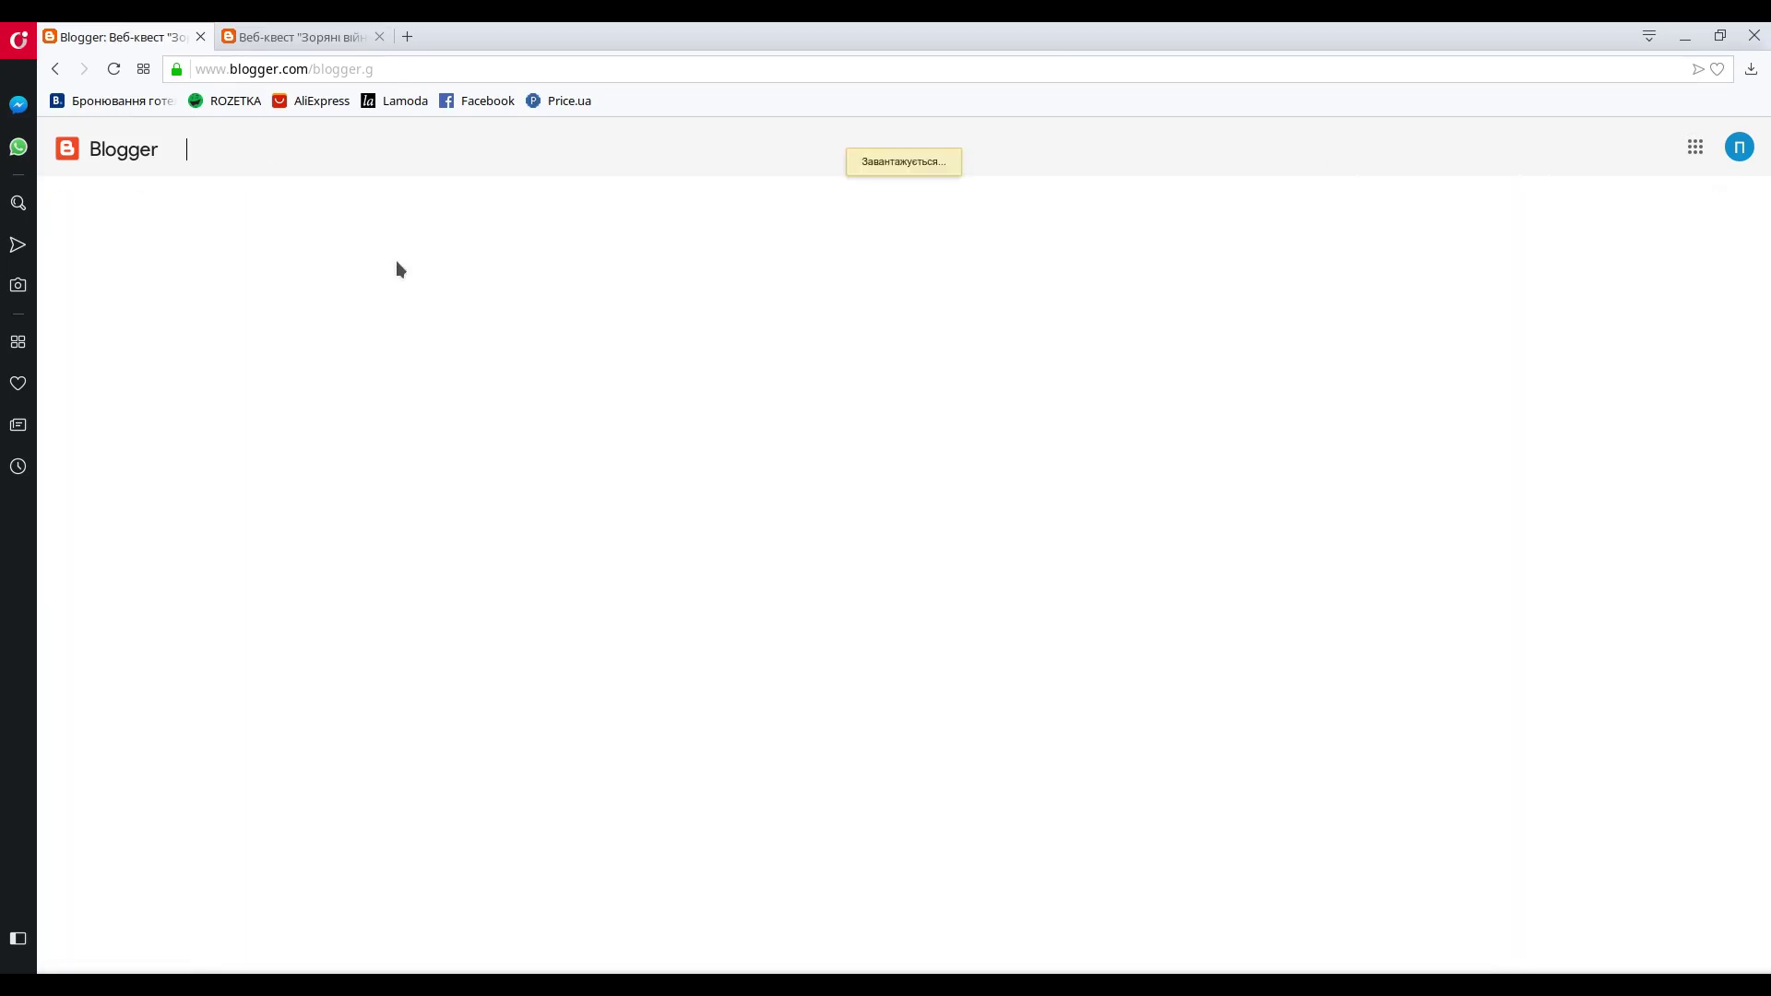
click(421, 197)
text(Література)
click(1716, 199)
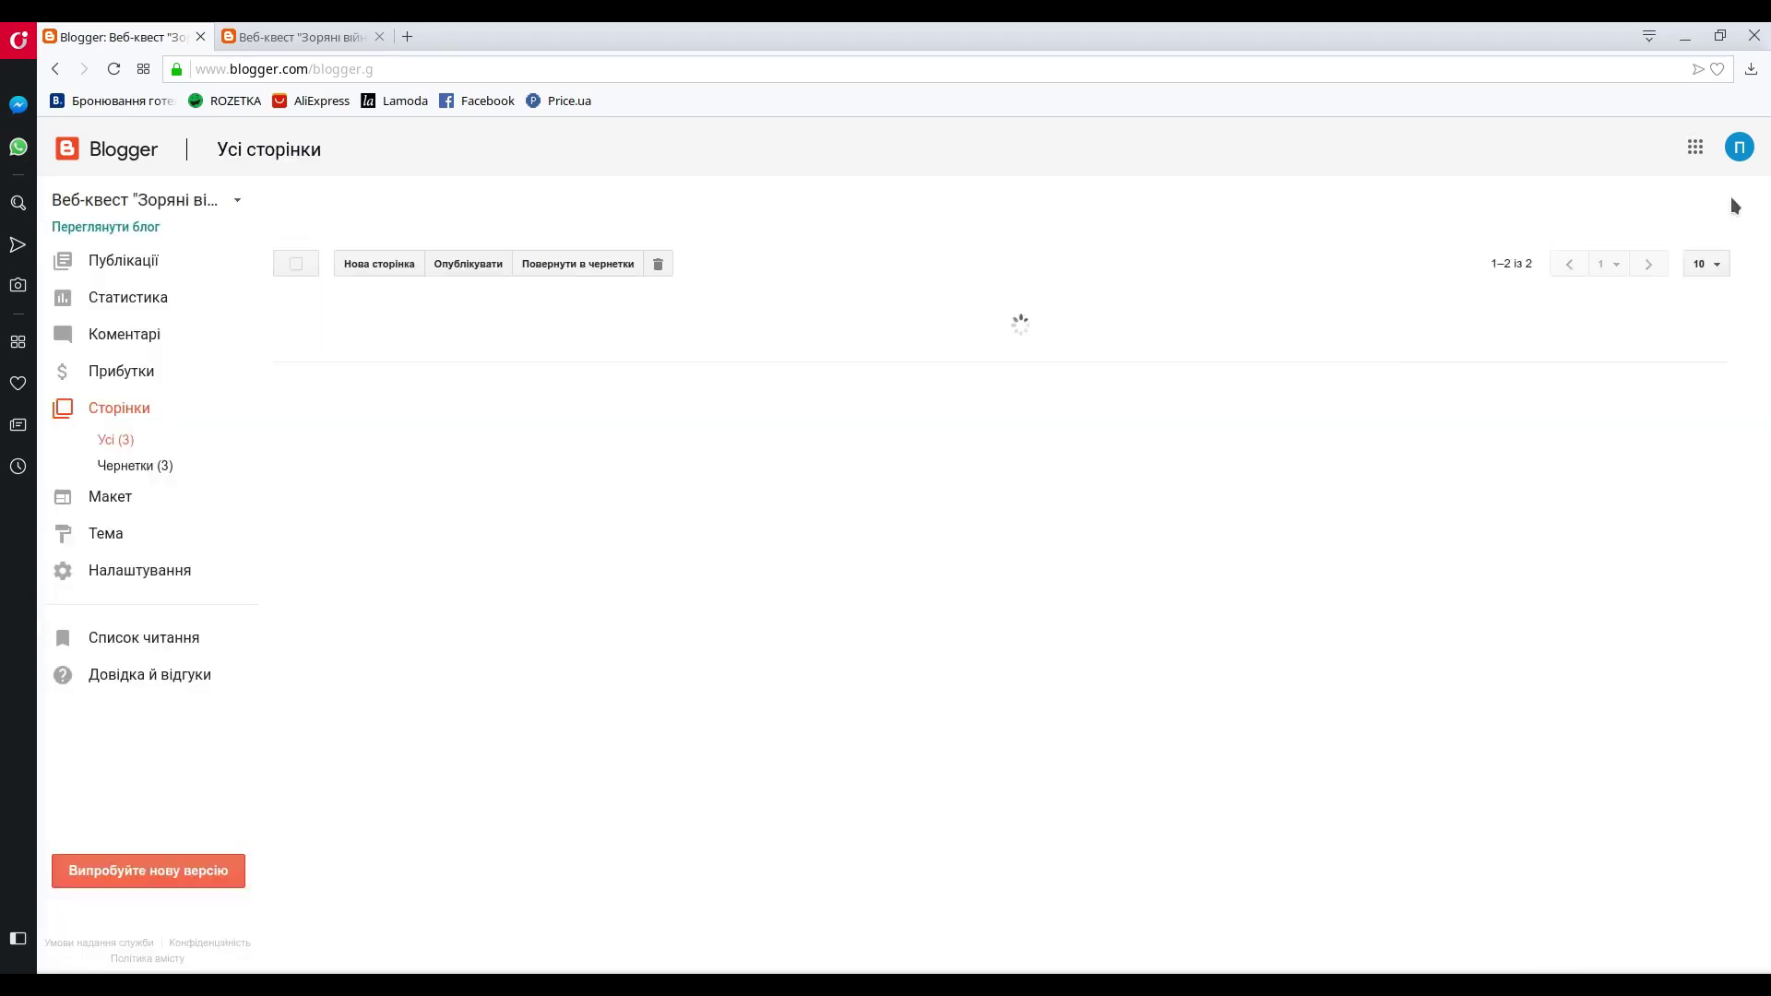
- Create the Оцінювання page and save it as a draft
click(372, 265)
click(452, 210)
text(Оцінювання)
click(1519, 199)
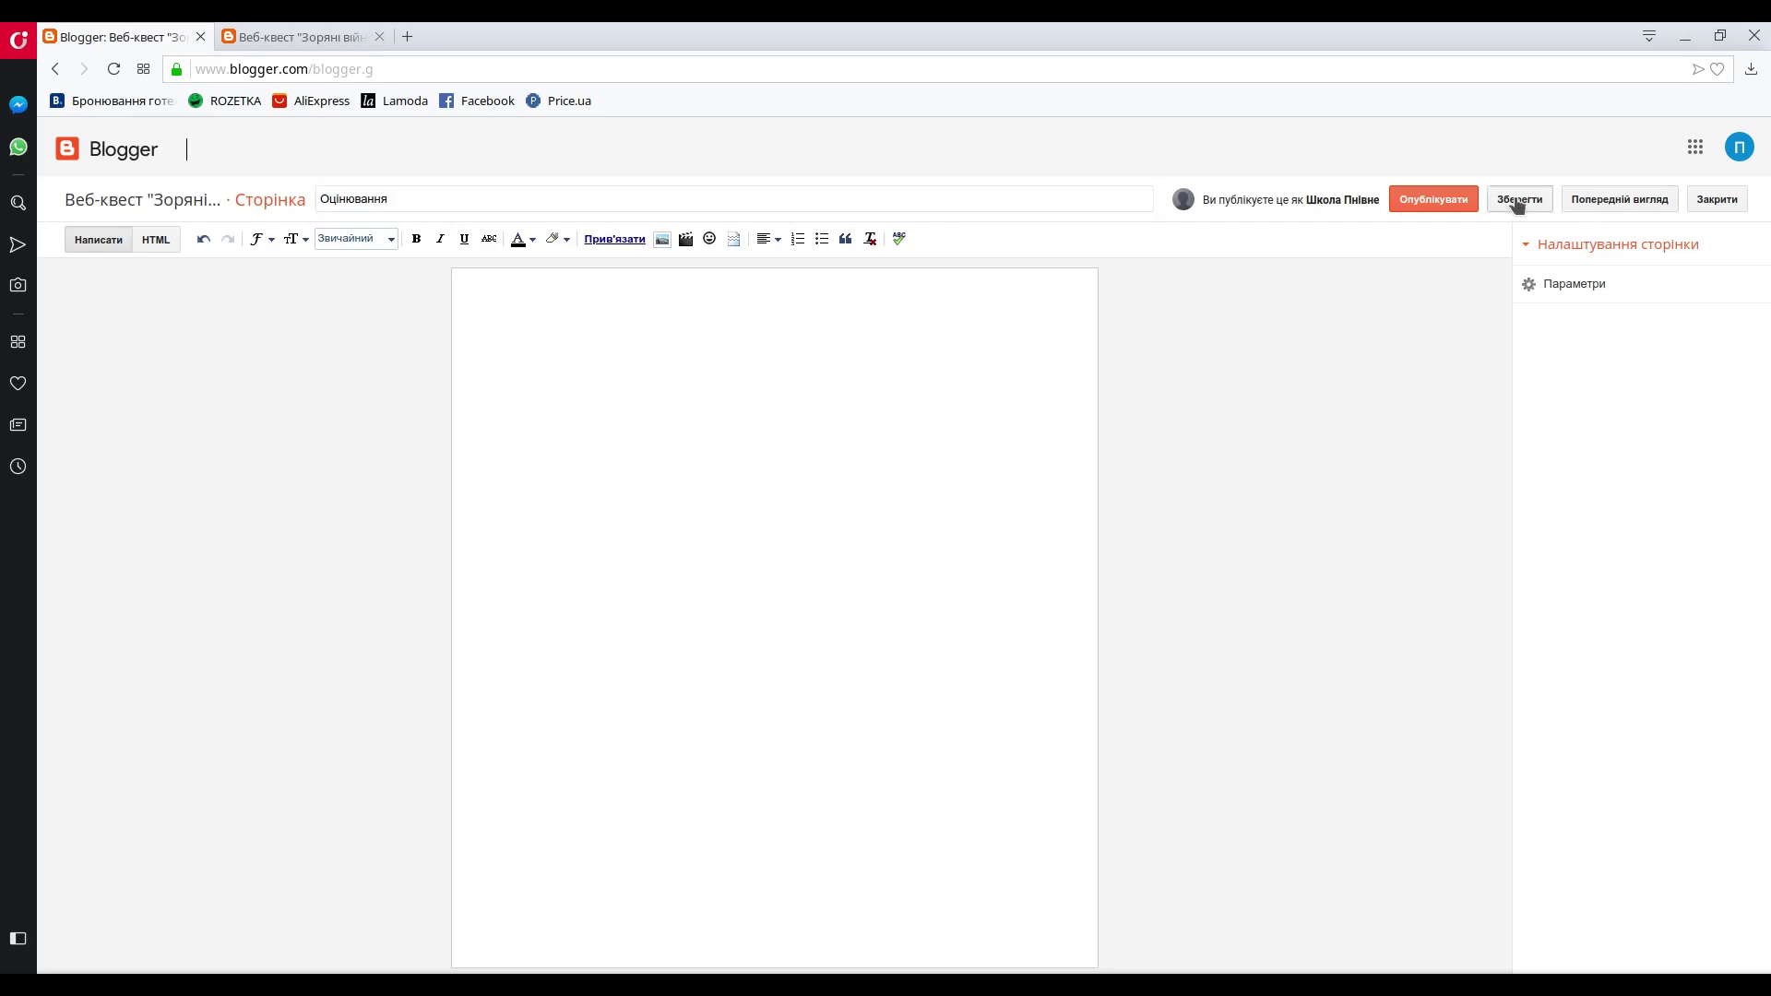
click(1716, 199)
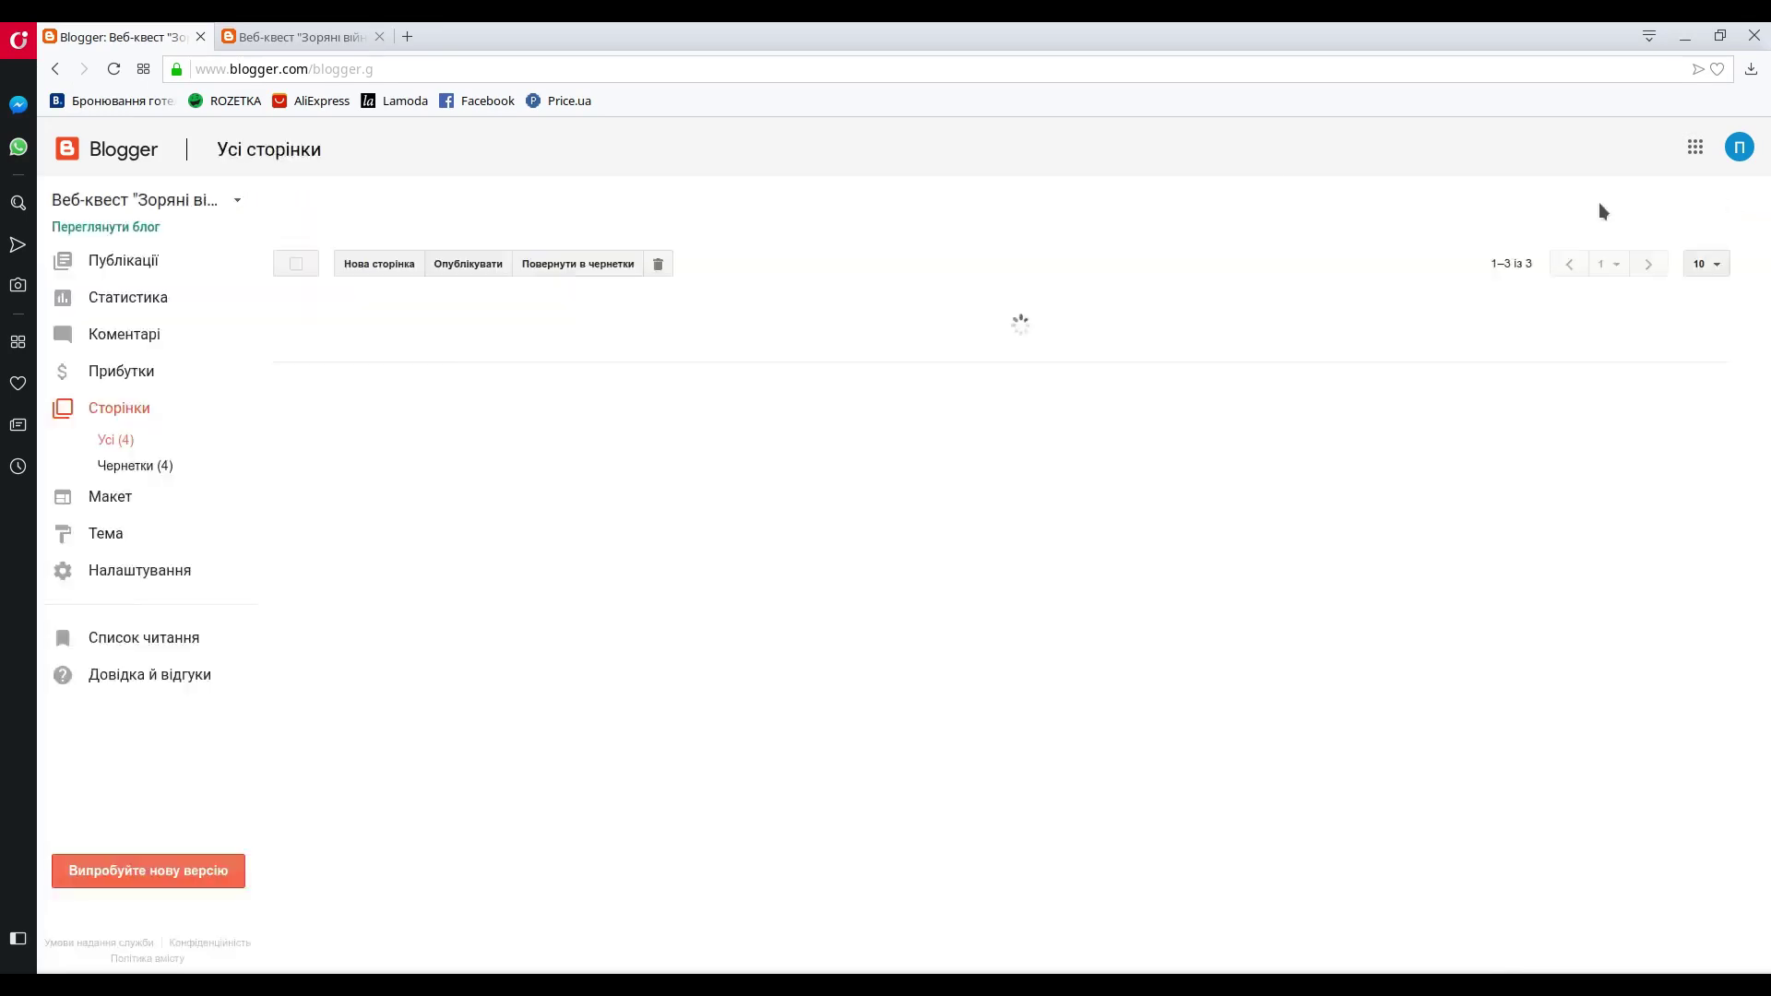
- Create the Підсумки page, save the draft and return to the pages list
click(385, 266)
click(476, 199)
text(Підсумки)
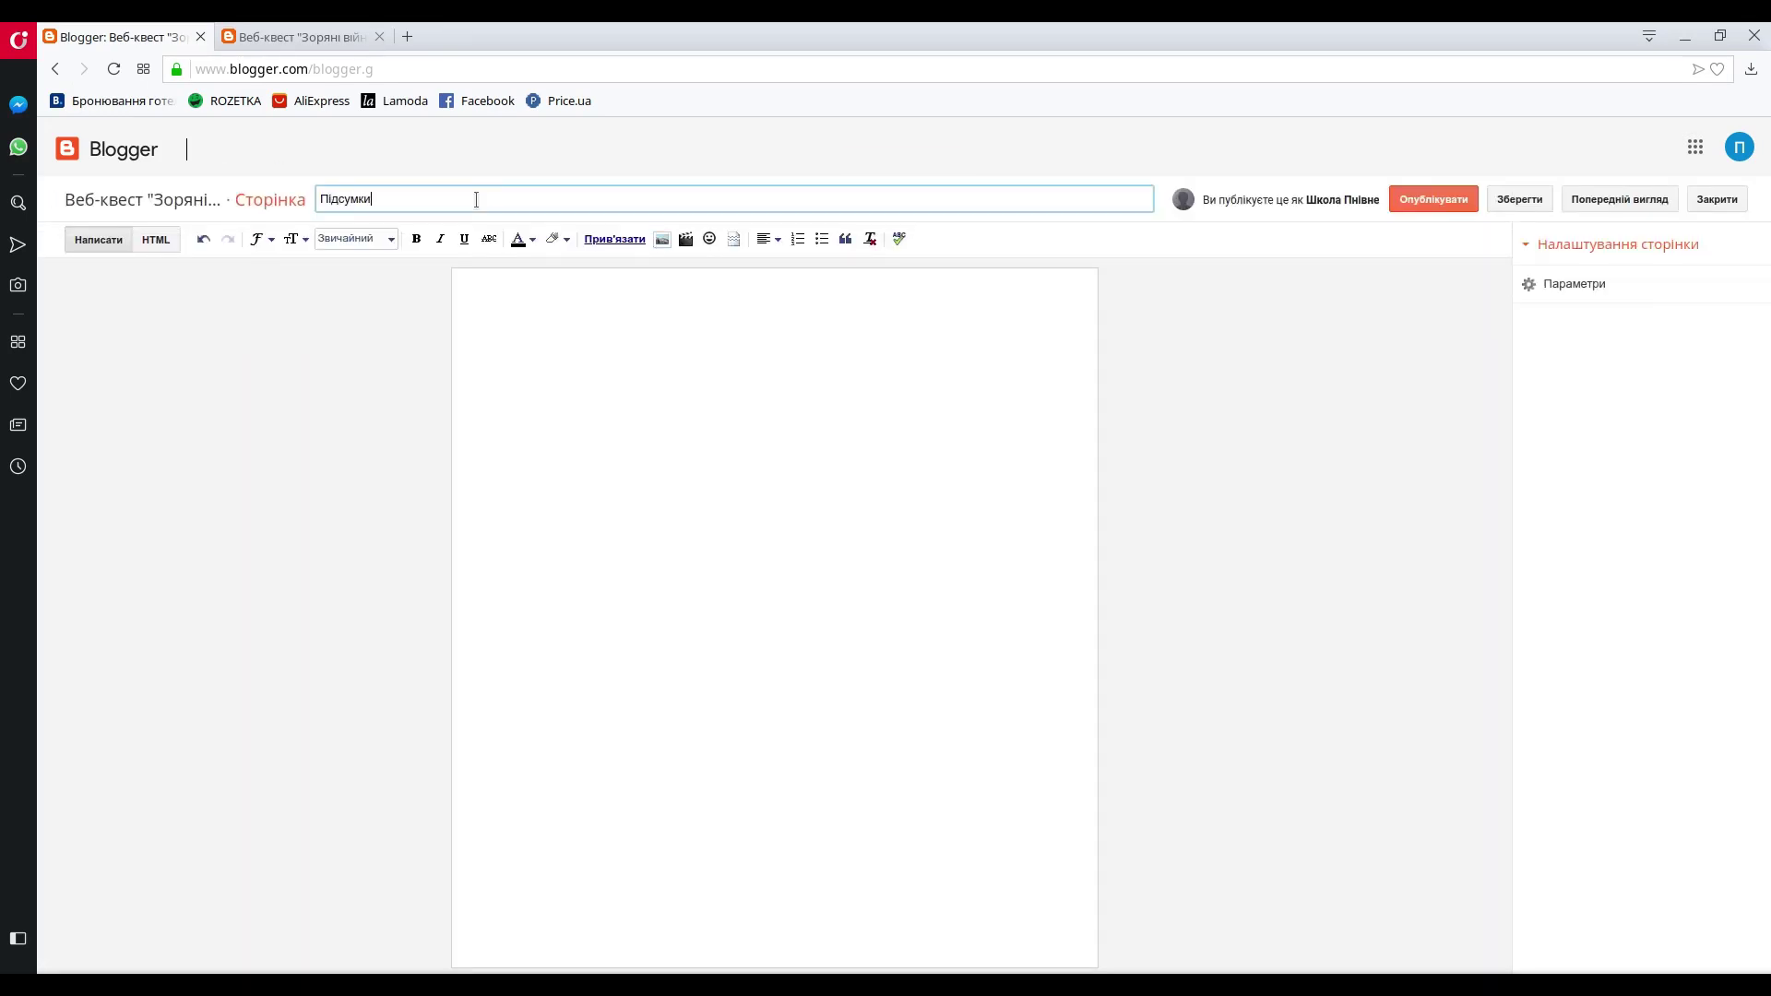
click(1519, 199)
click(1715, 199)
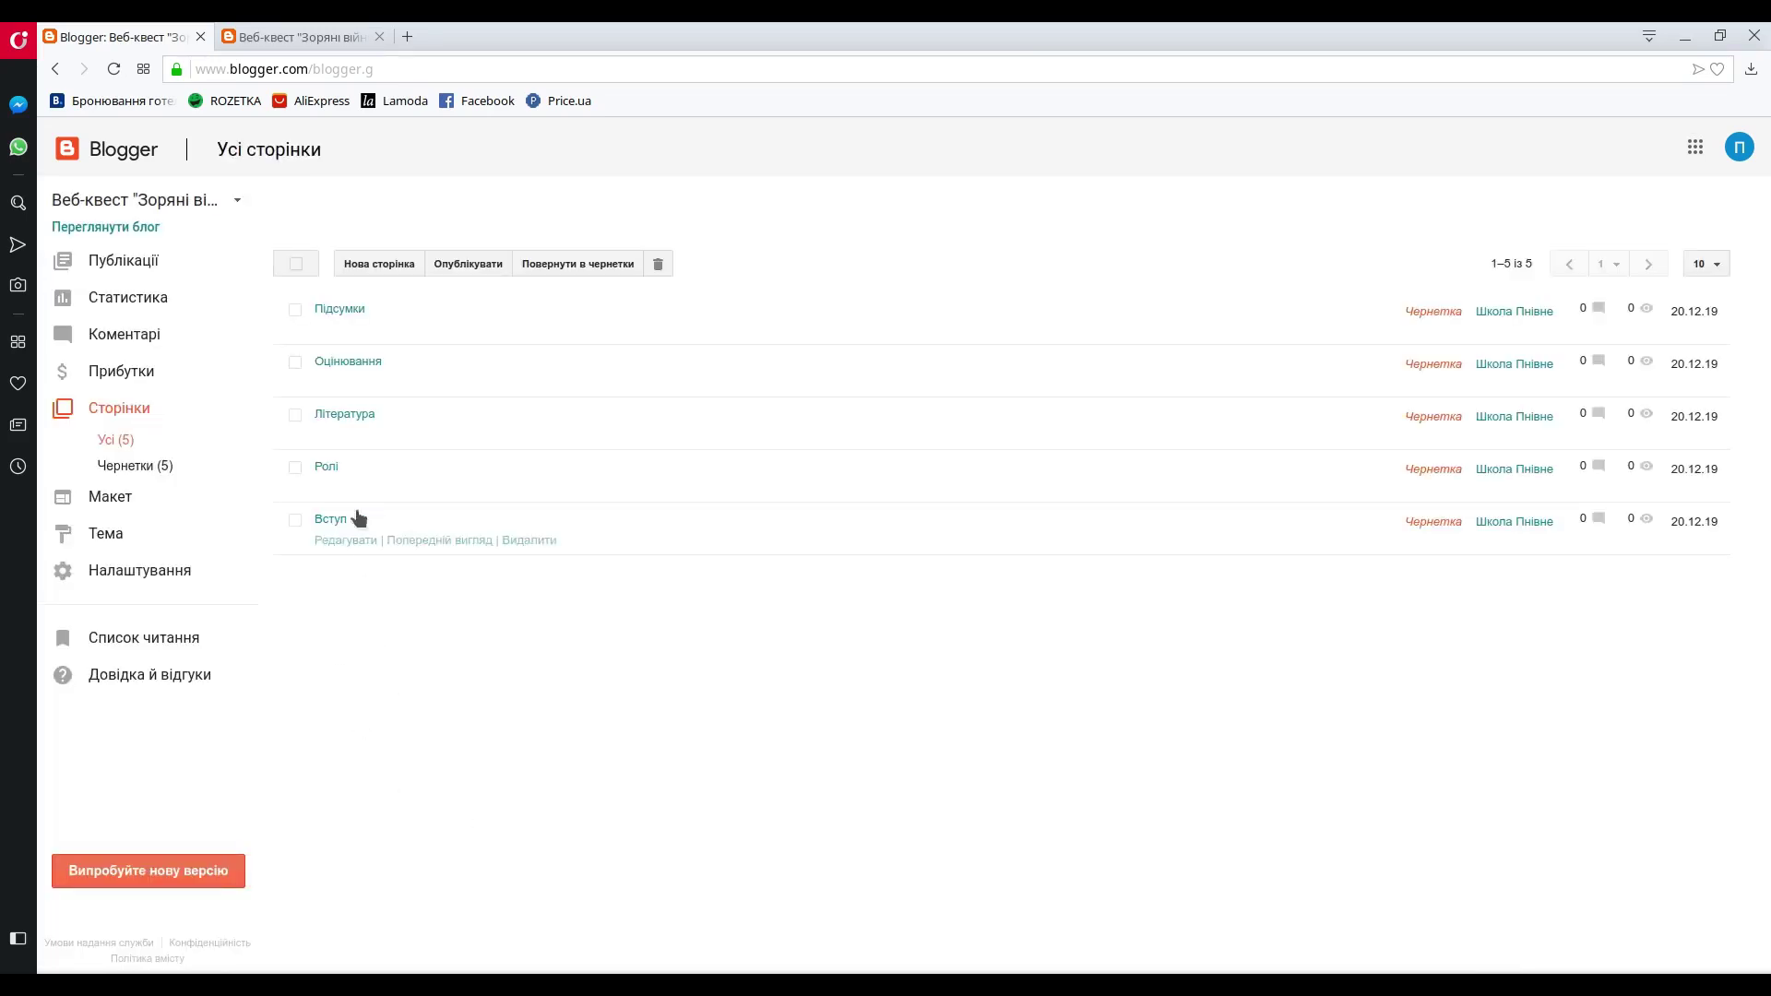
- Select all five pages (Вступ, Ролі, Література, Оцінювання, Підсумки) and publish them
mouse_move(344, 510)
mouse_move(383, 308)
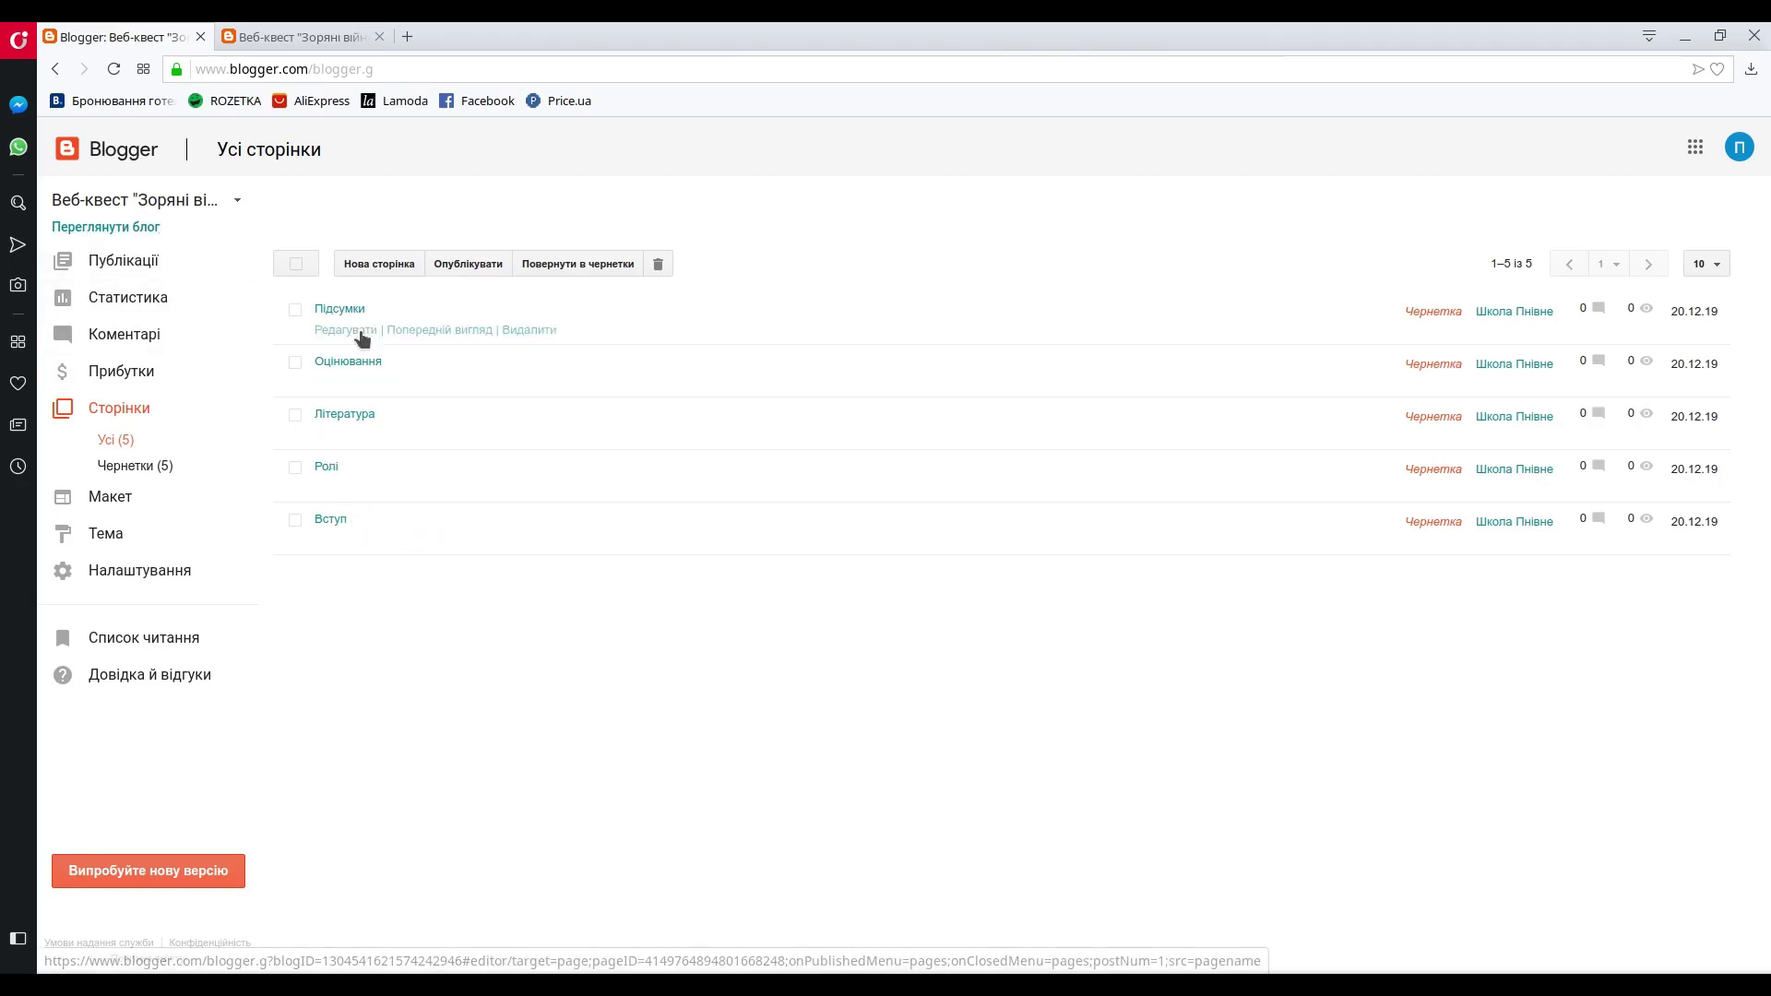
mouse_move(950, 347)
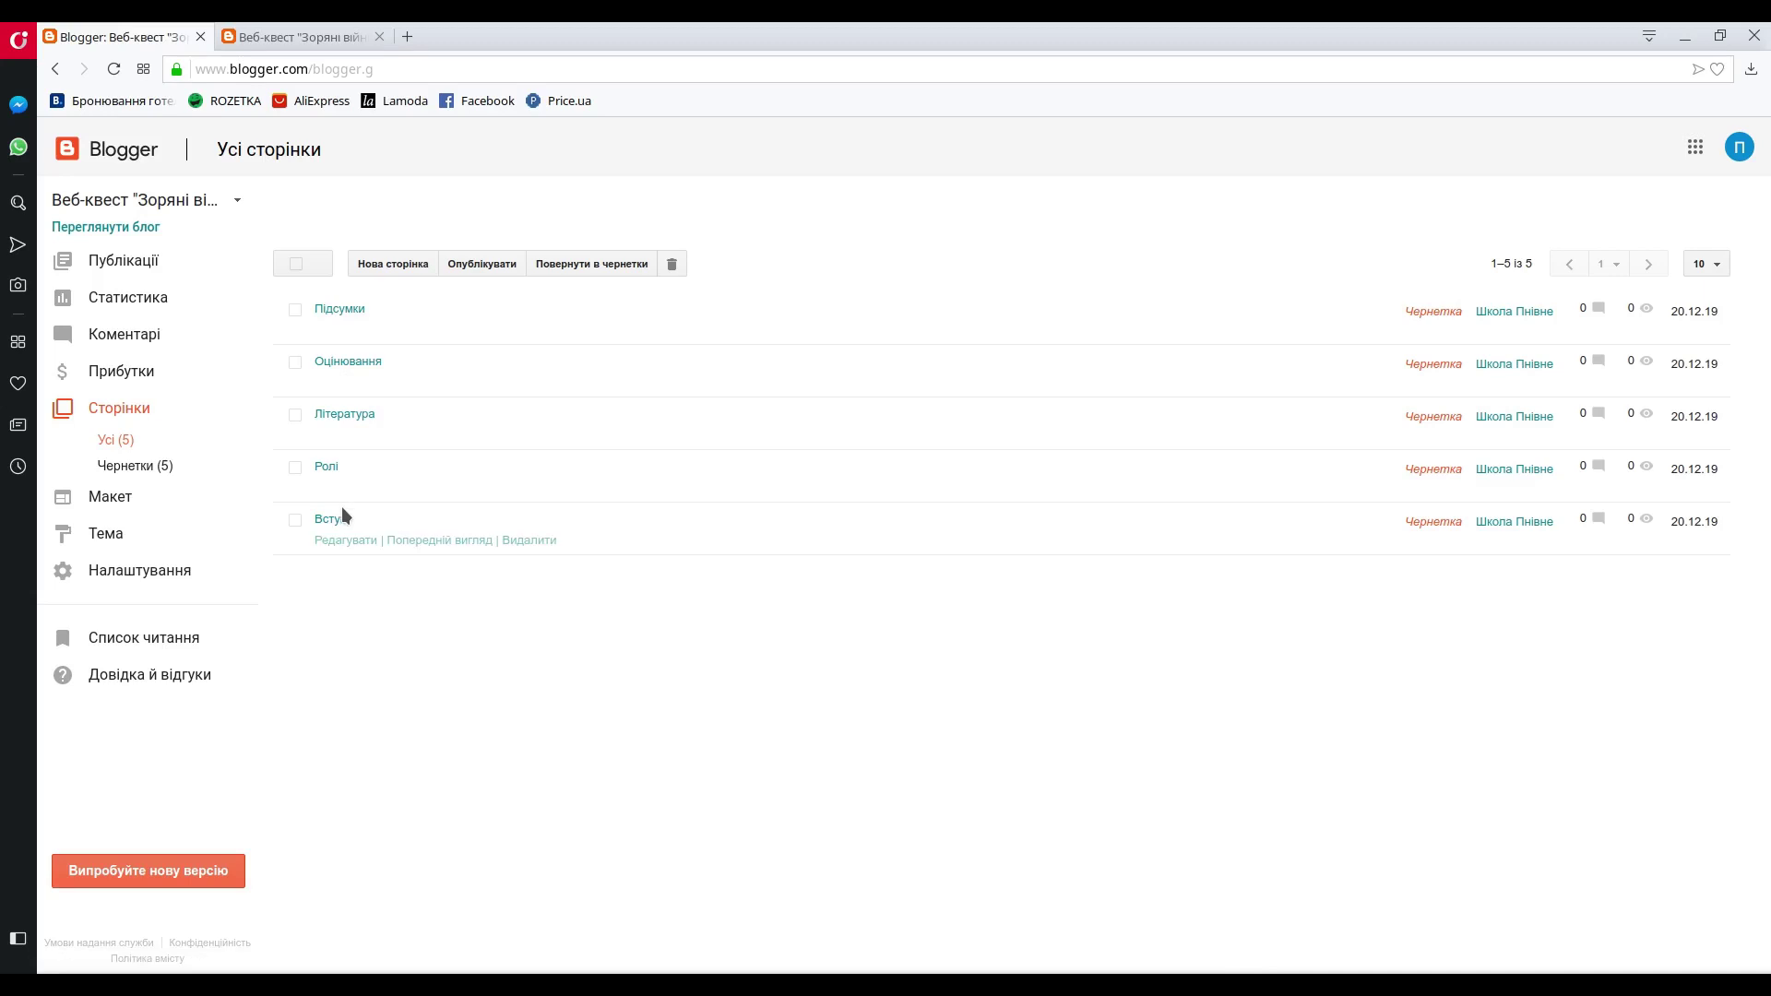
click(296, 266)
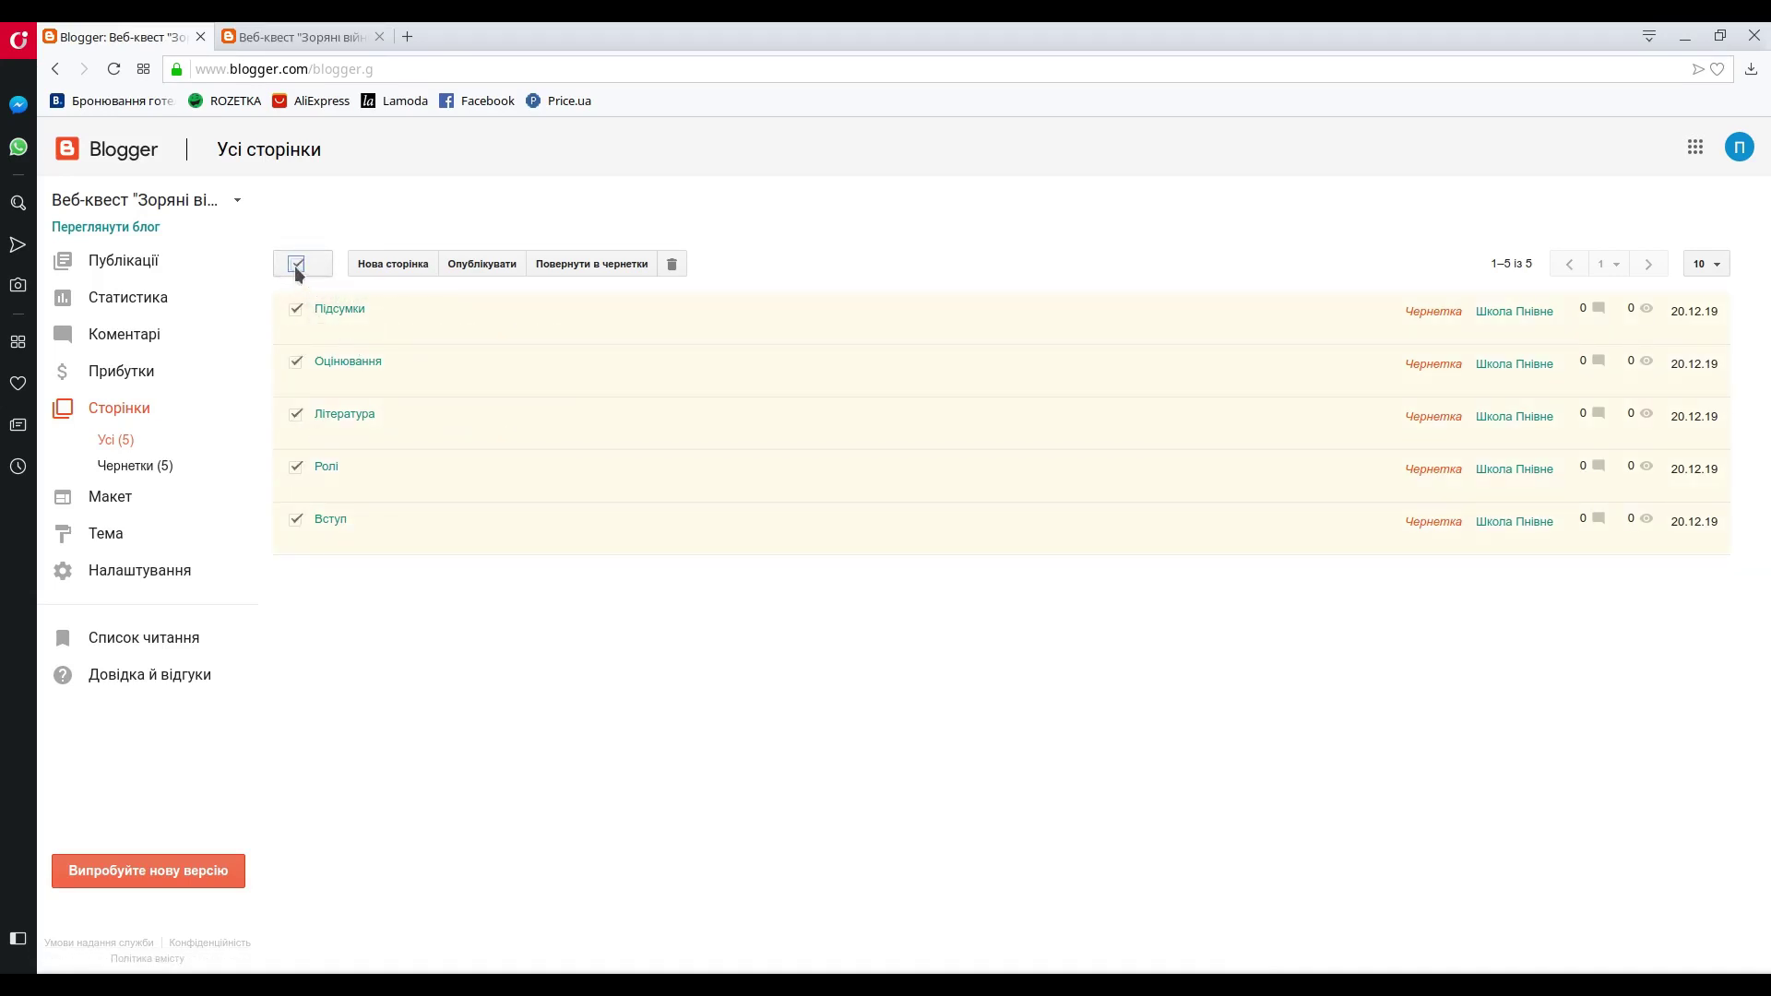
click(489, 267)
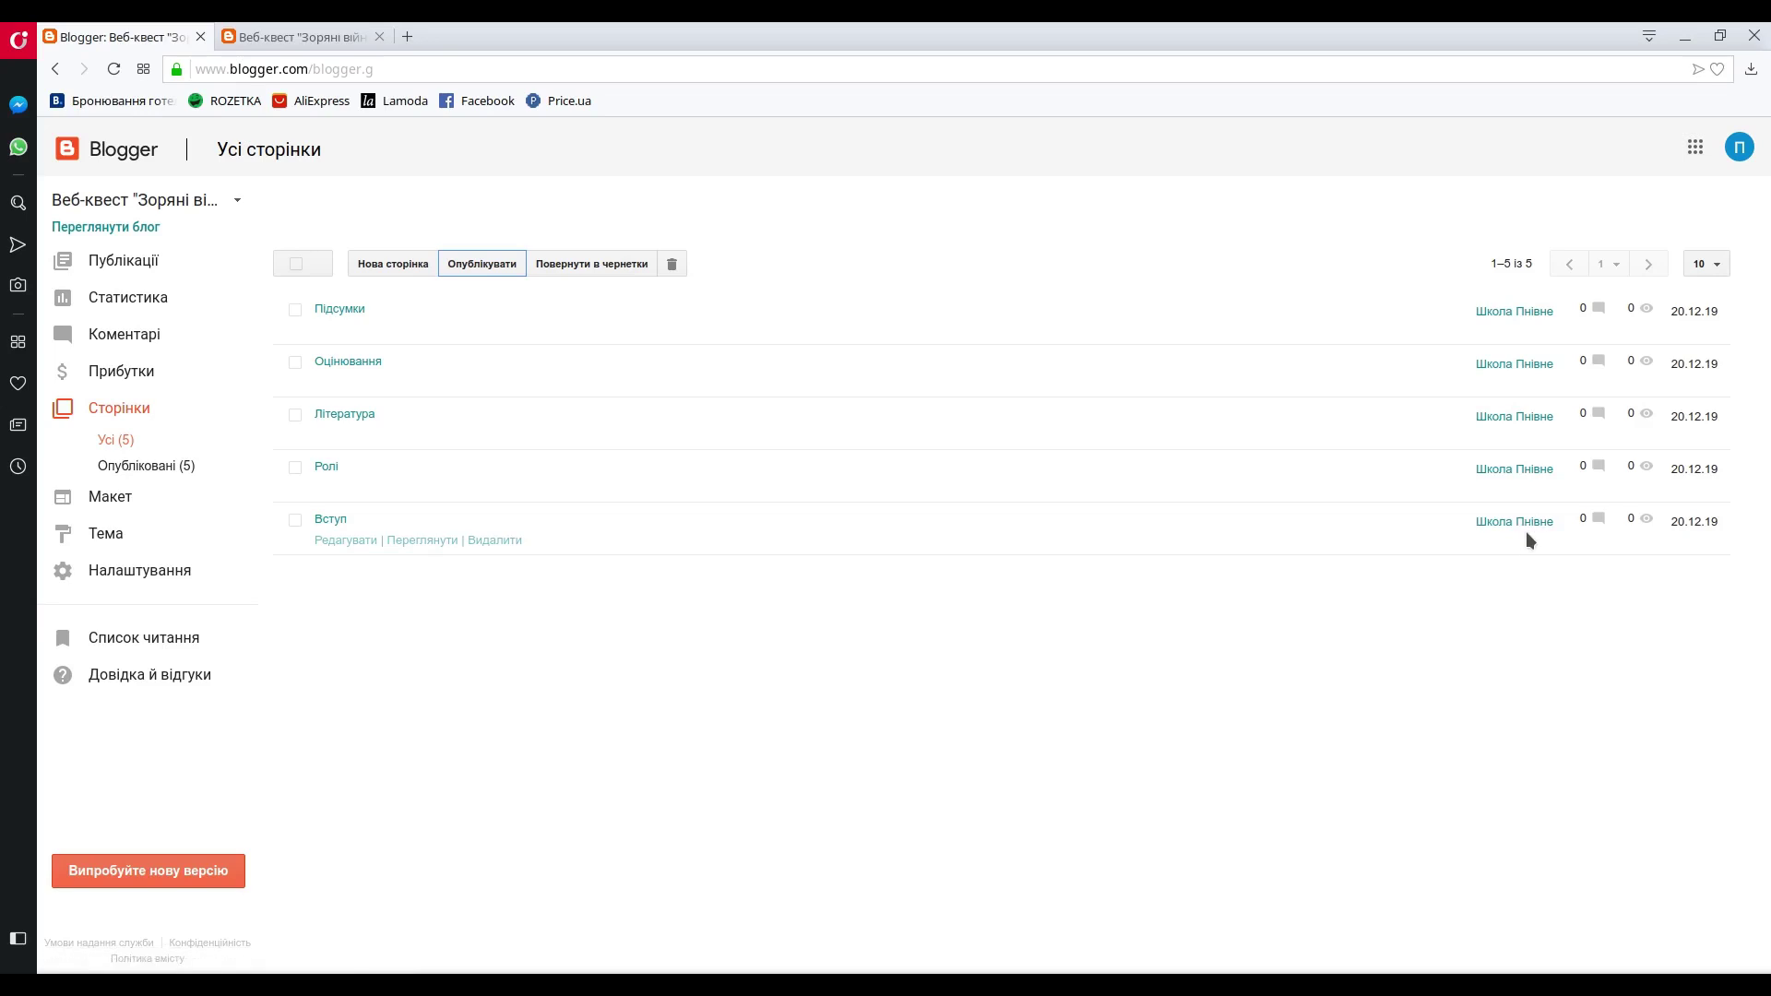
click(137, 228)
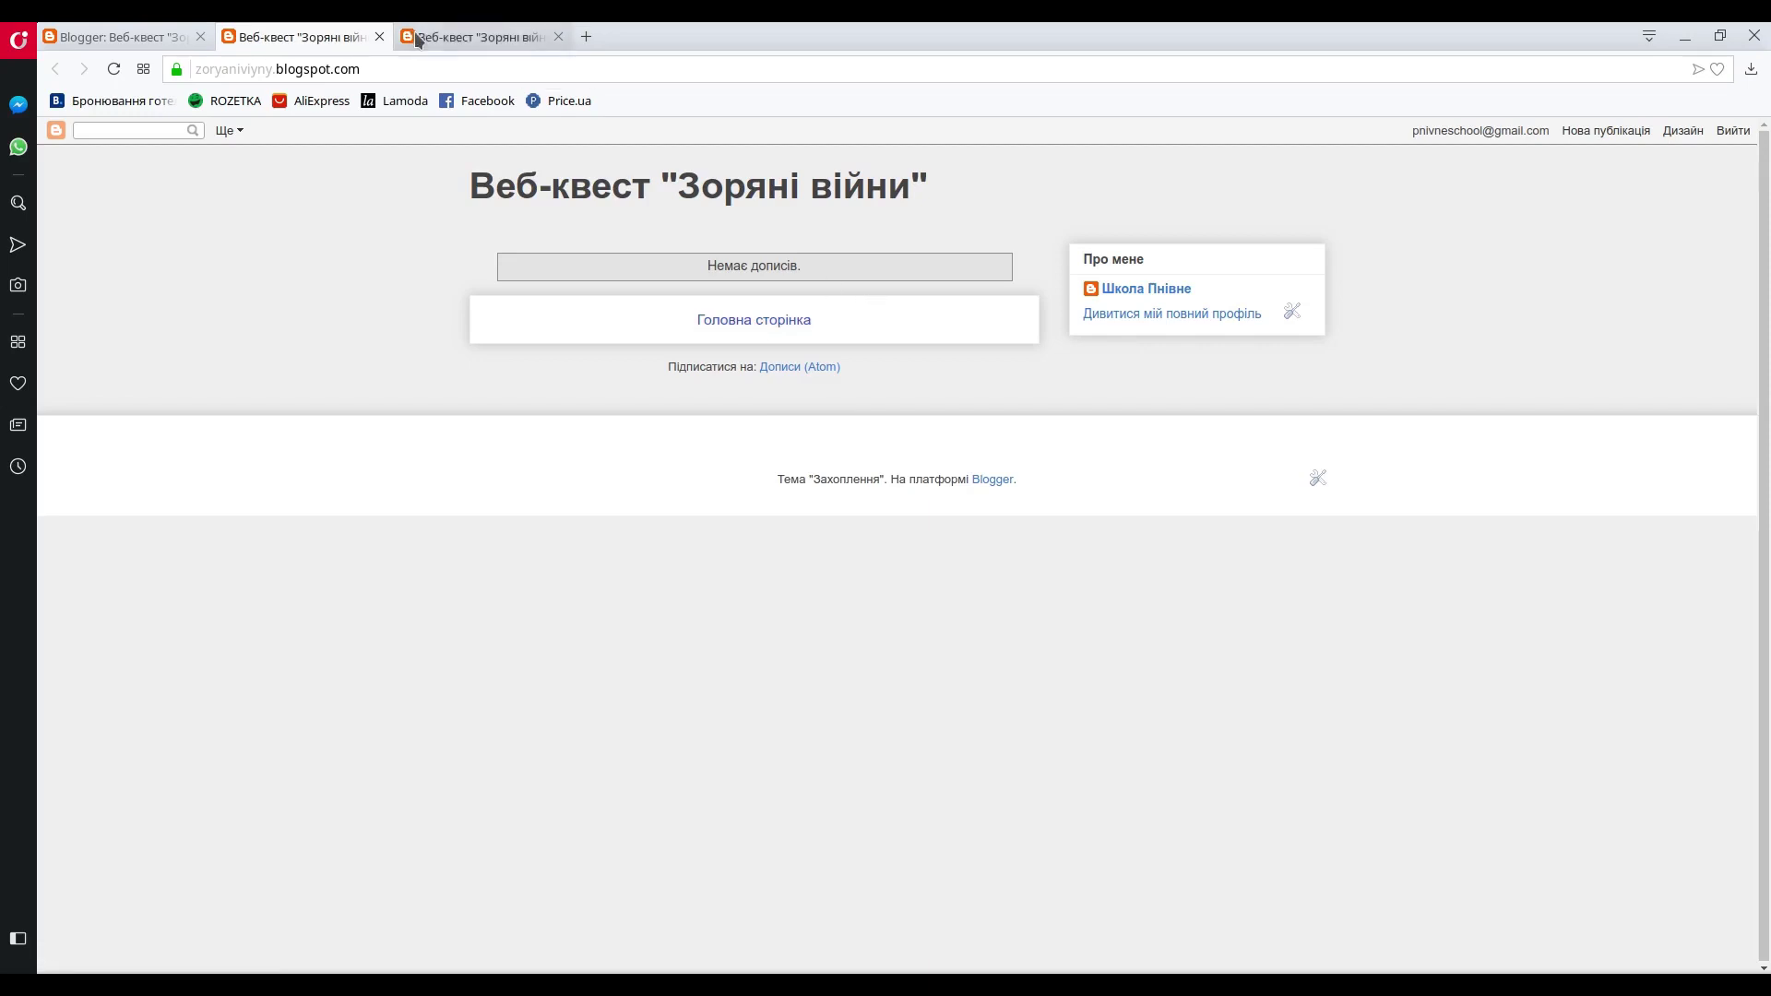
click(379, 36)
click(353, 37)
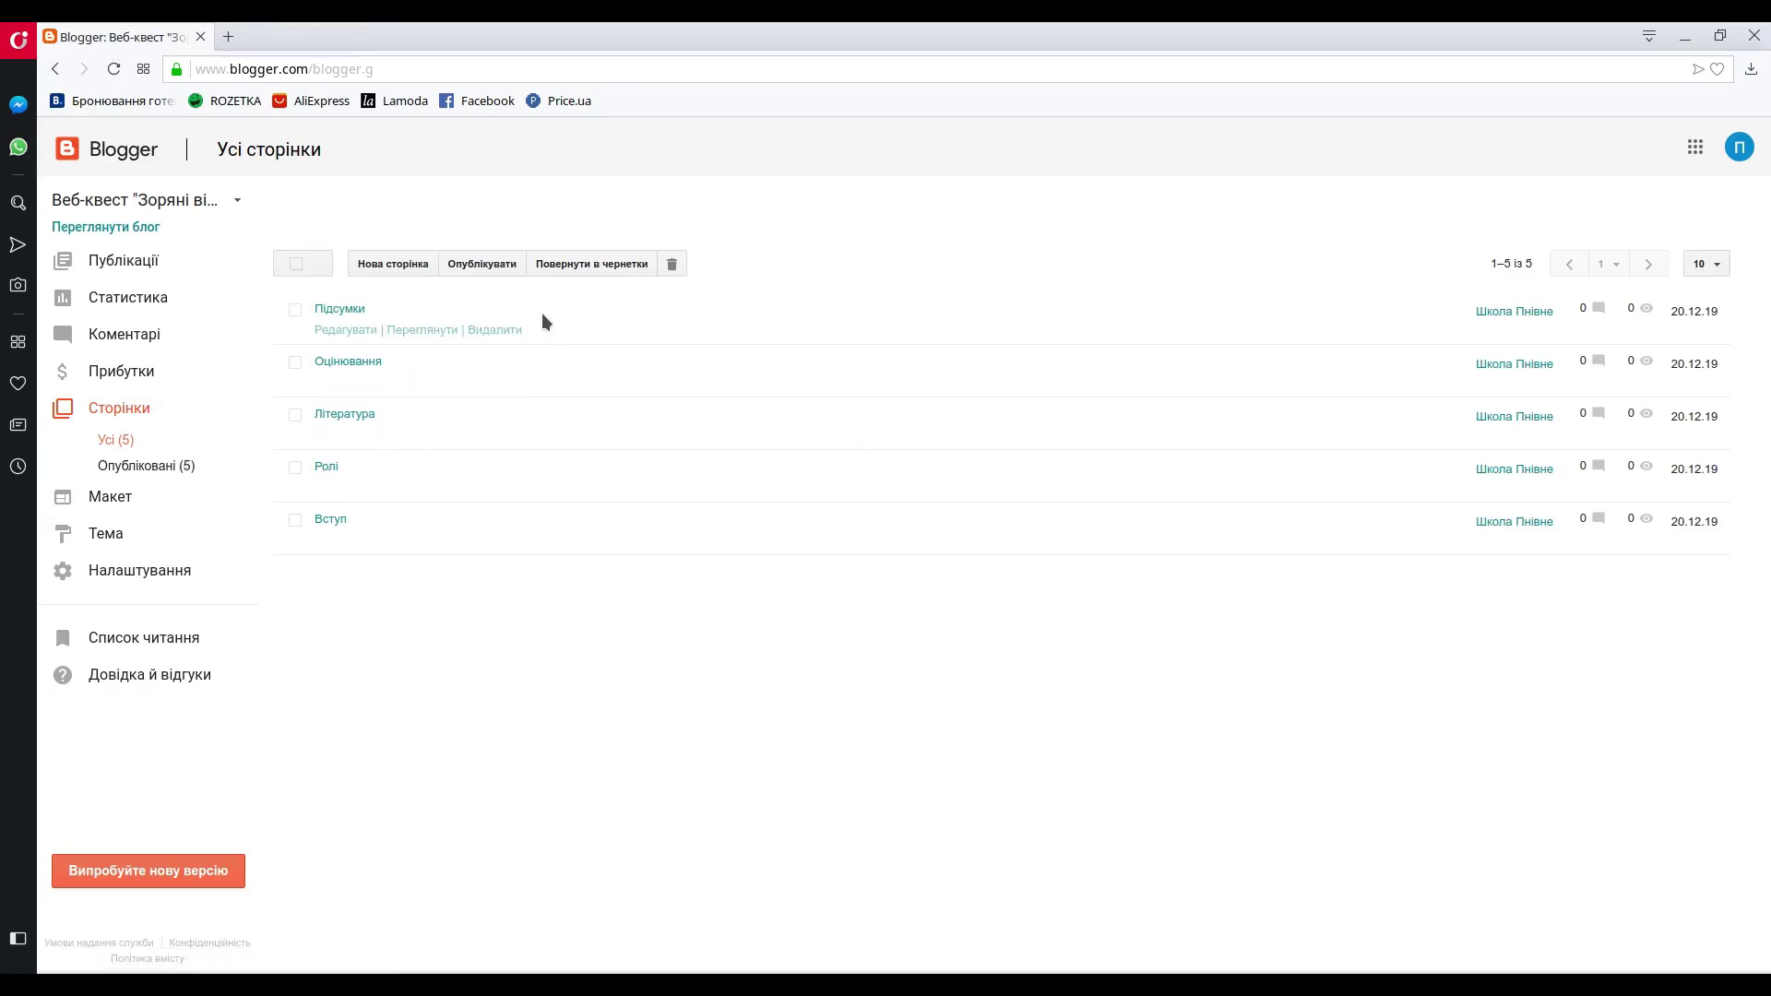
- On the Макет page, open Додати ґаджет for sidebar-right-1 and browse the 26 gadgets
click(110, 497)
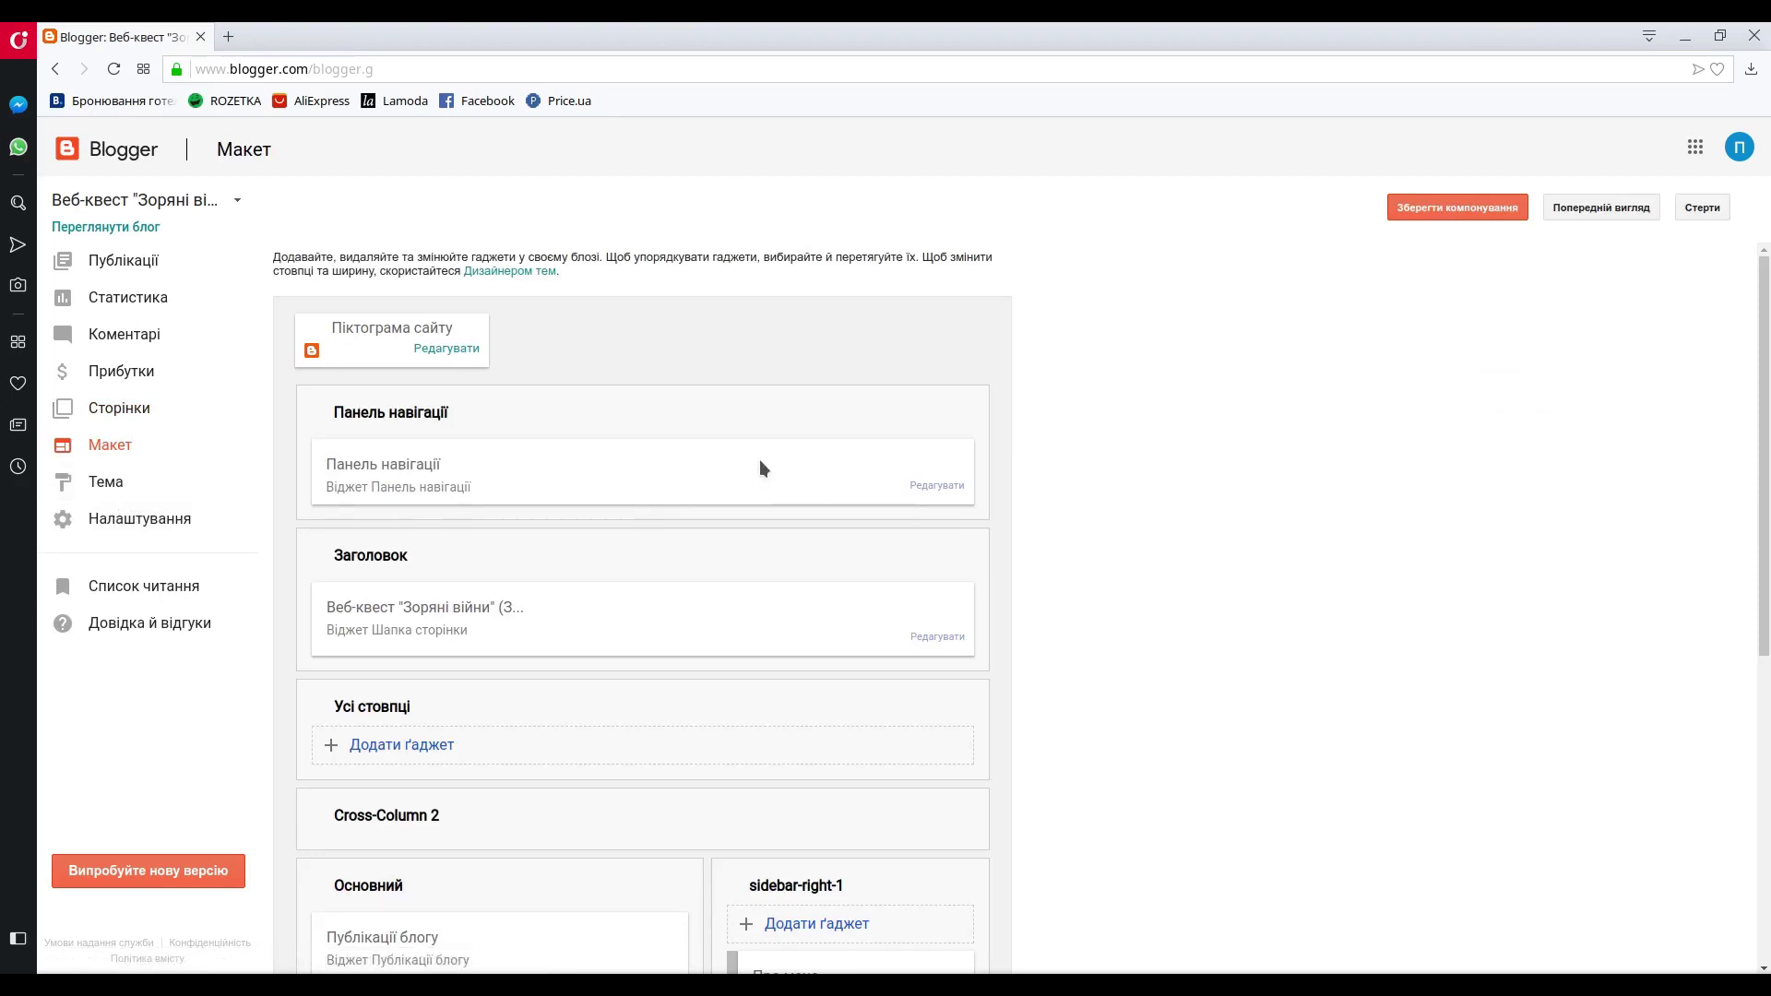
scroll(756, 451, down, 3)
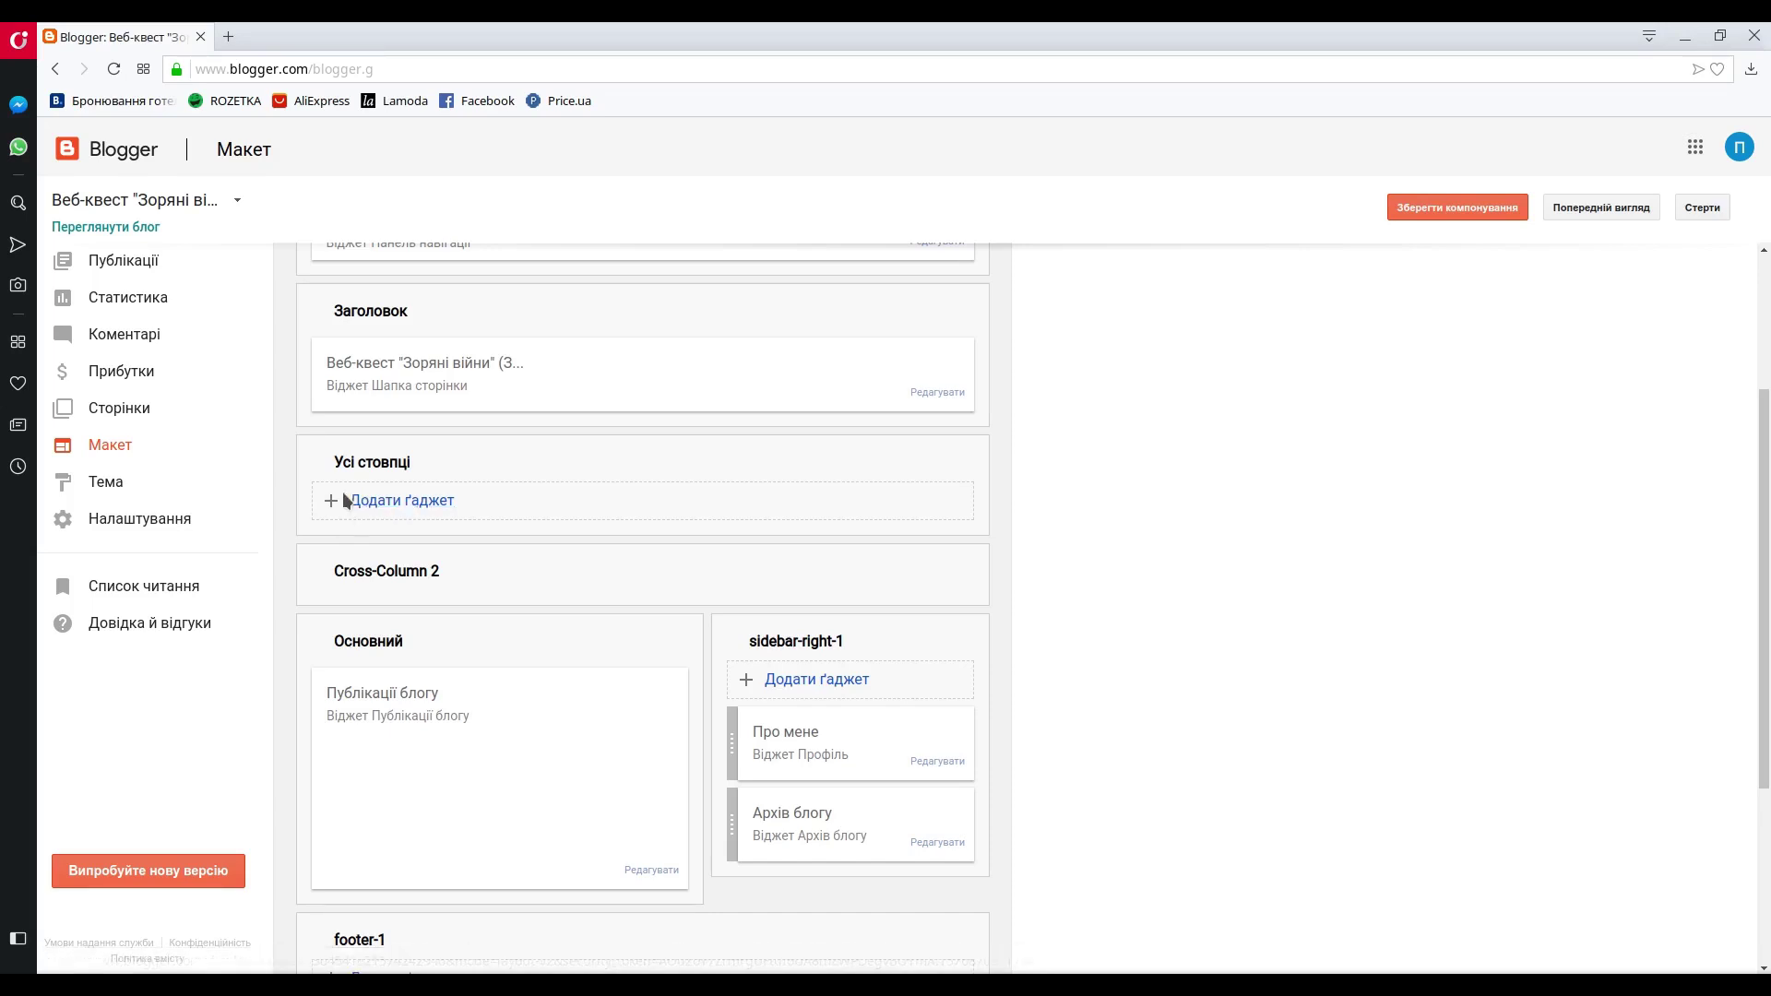
scroll(821, 687, down, 2)
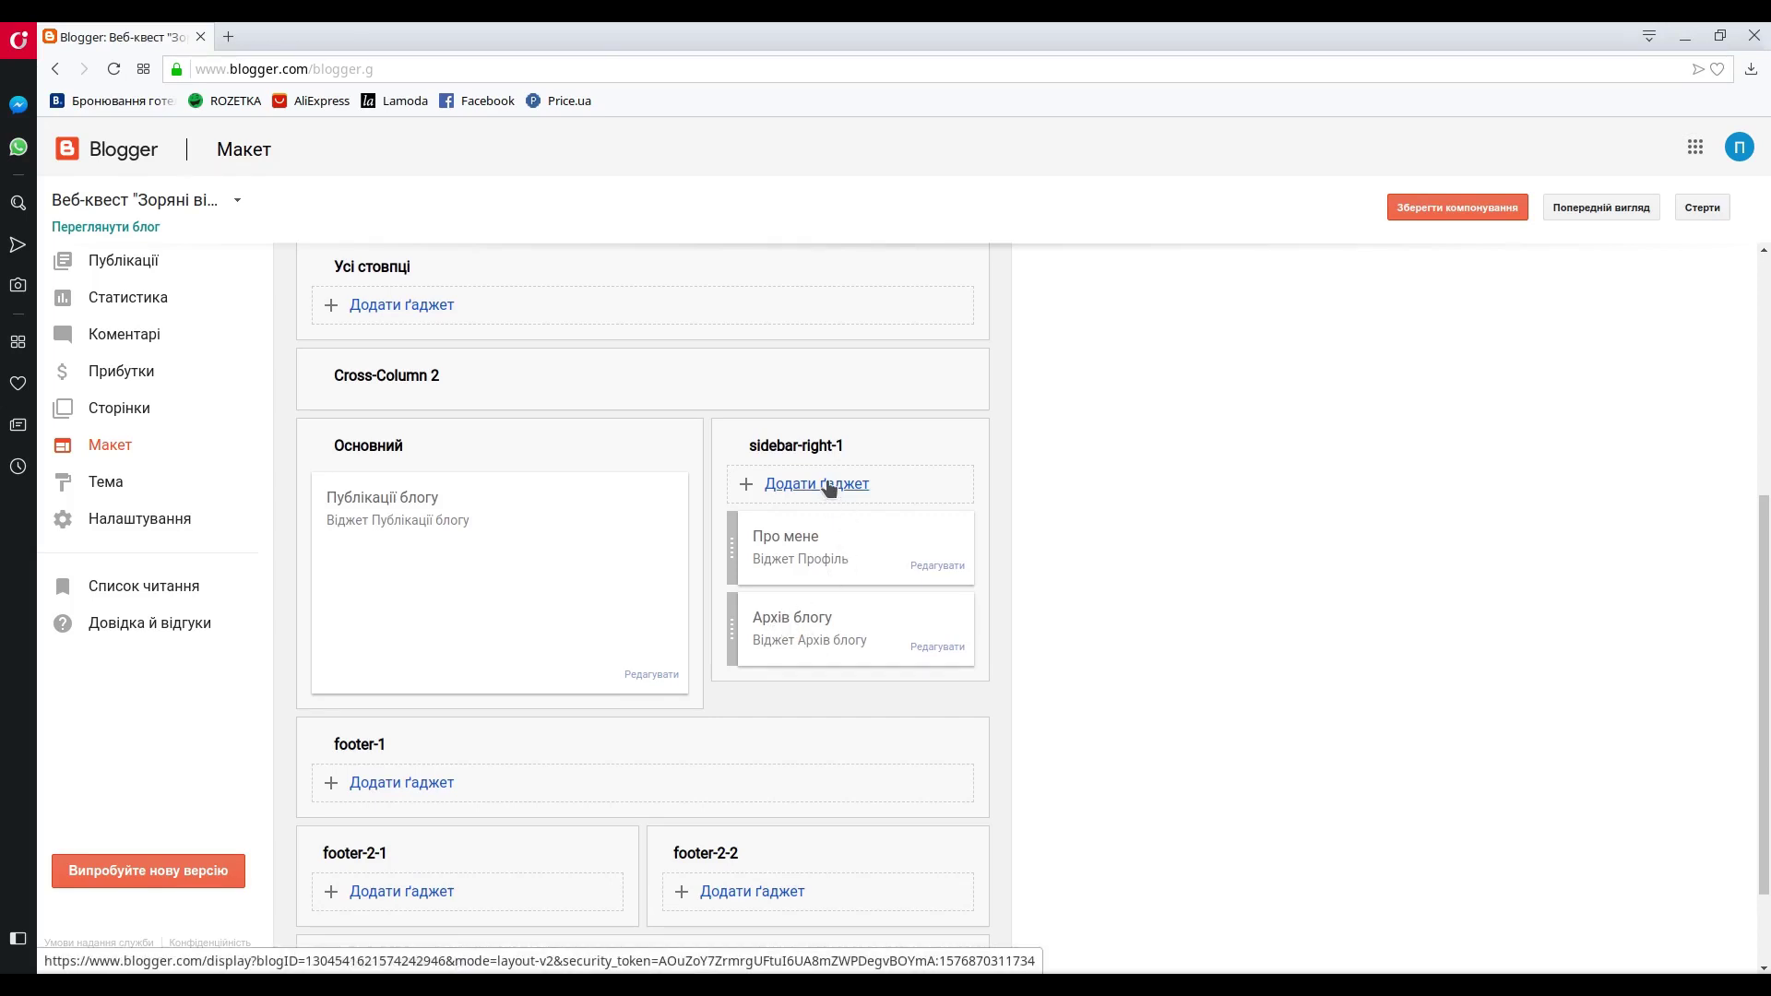
click(829, 486)
scroll(375, 343, down, 2)
scroll(376, 337, down, 5)
scroll(379, 323, down, 4)
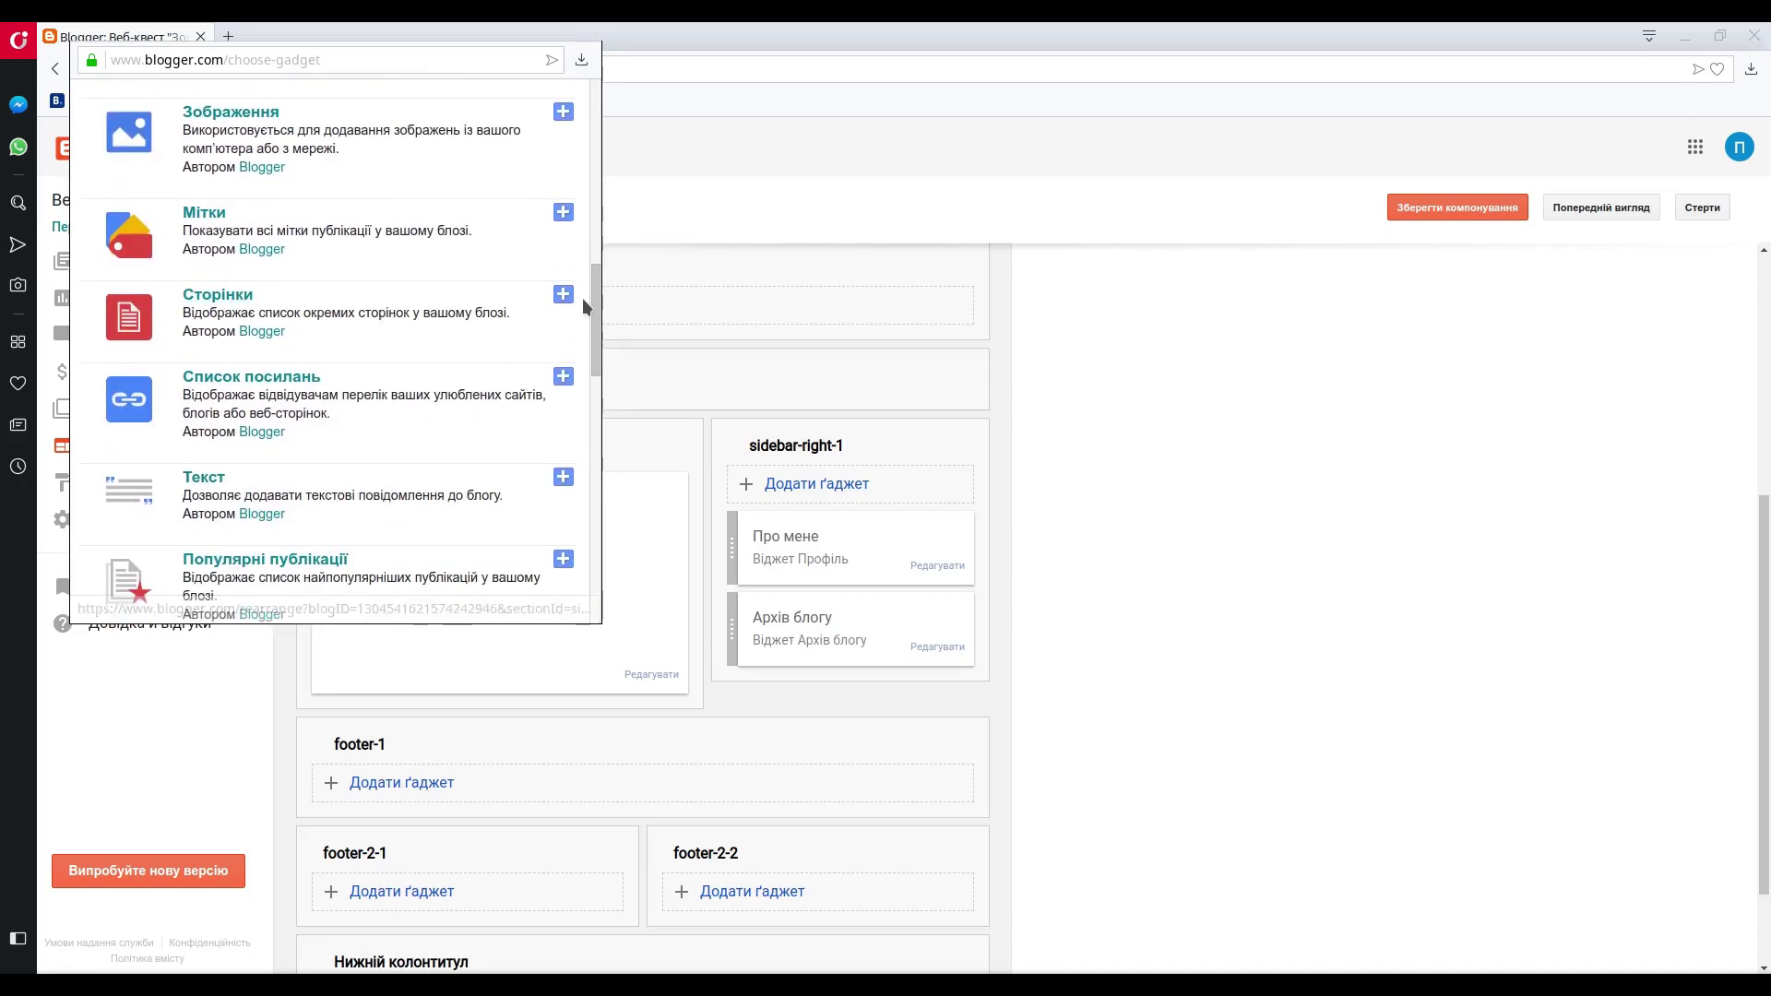
- Add the Сторінки gadget and tick Вступ, Ролі, Література, Оцінювання and Підсумки
click(564, 295)
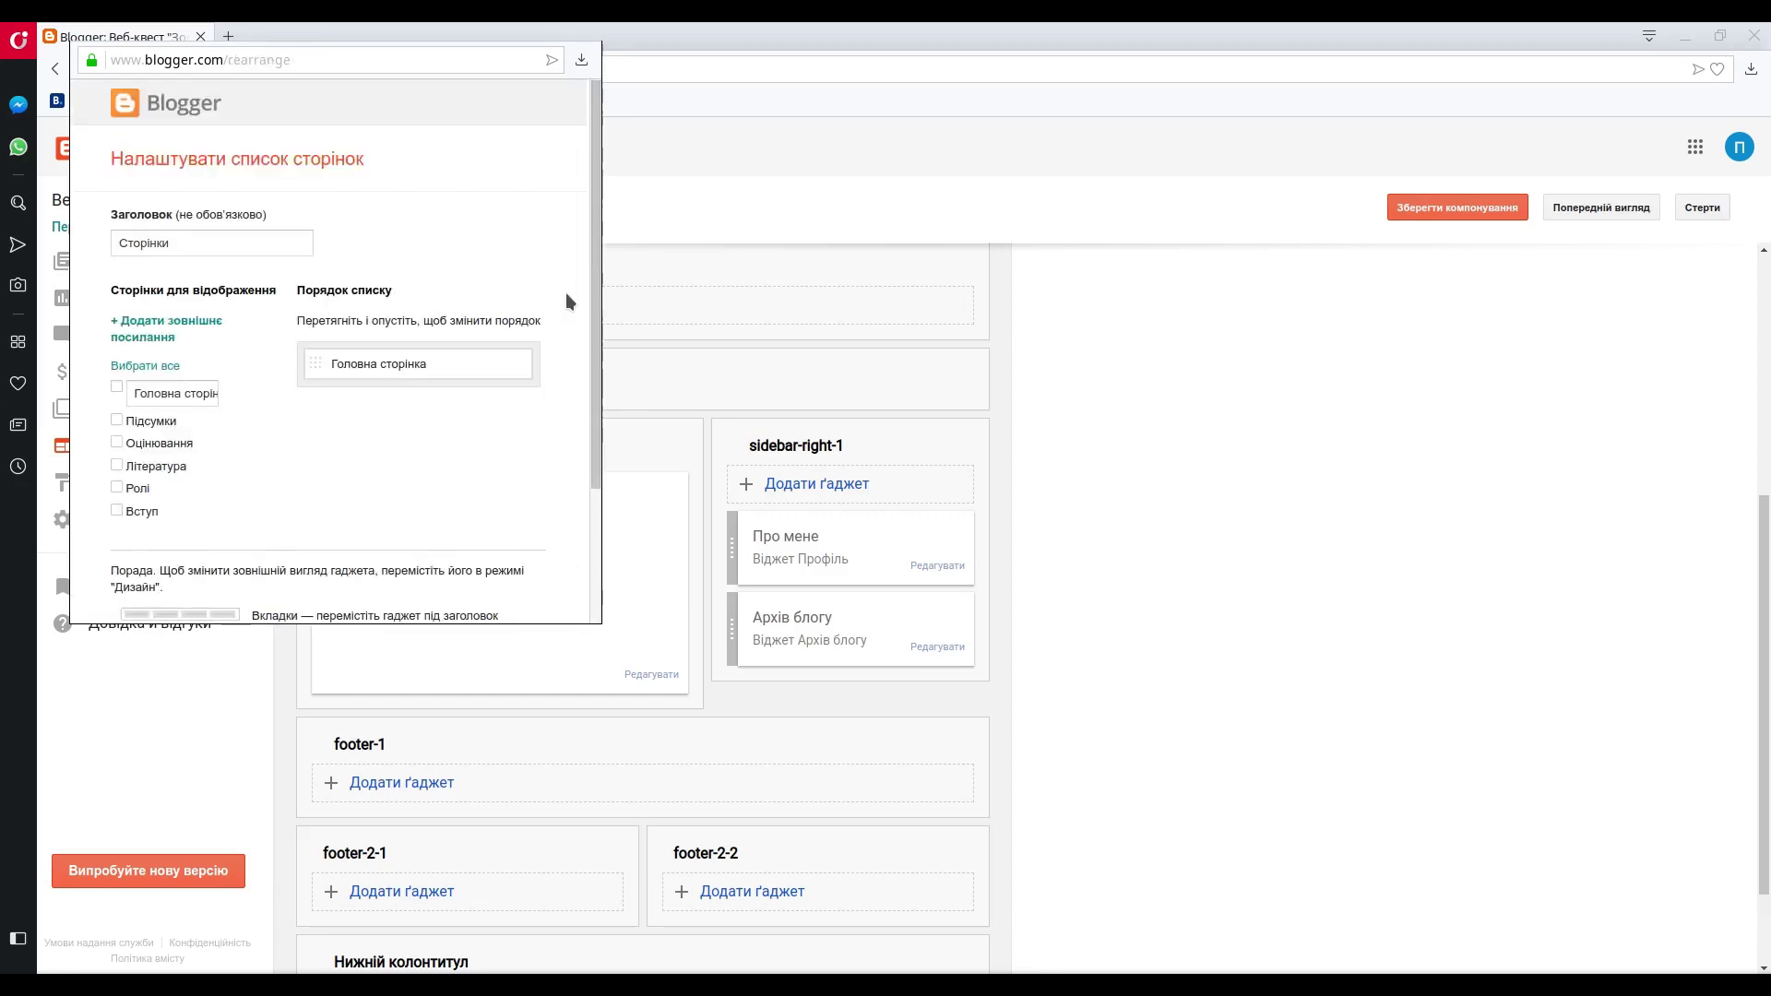
click(160, 244)
click(117, 511)
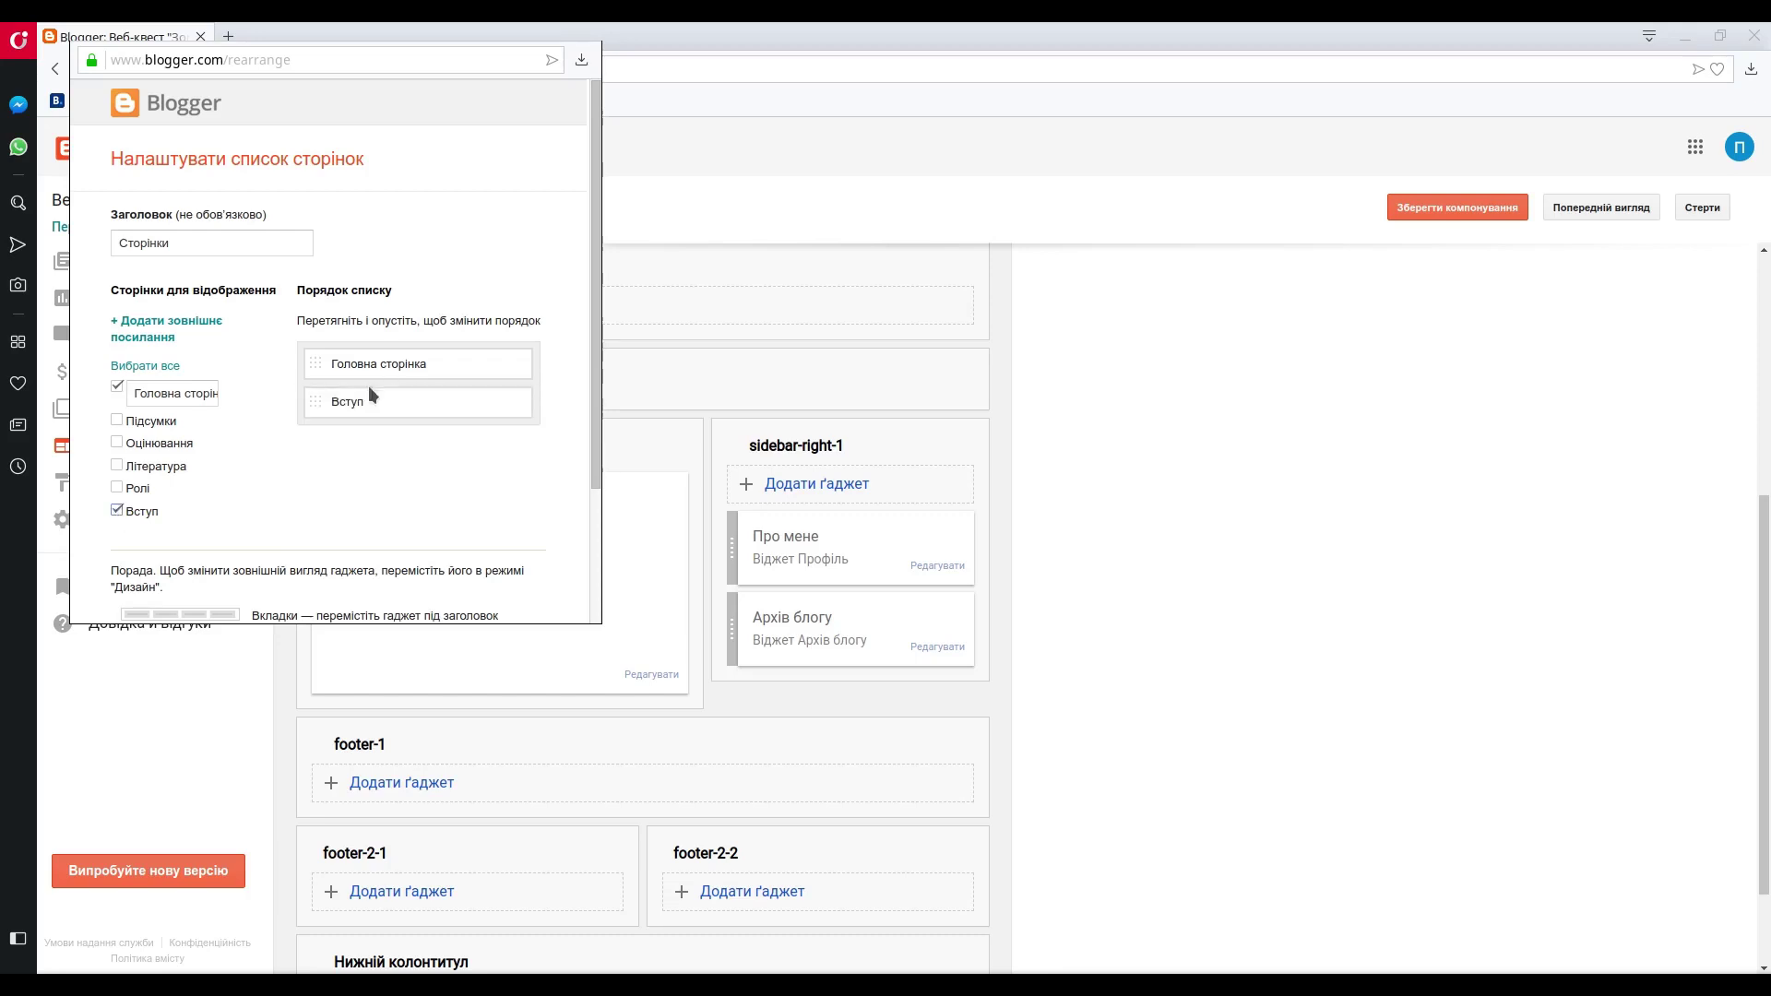
click(117, 489)
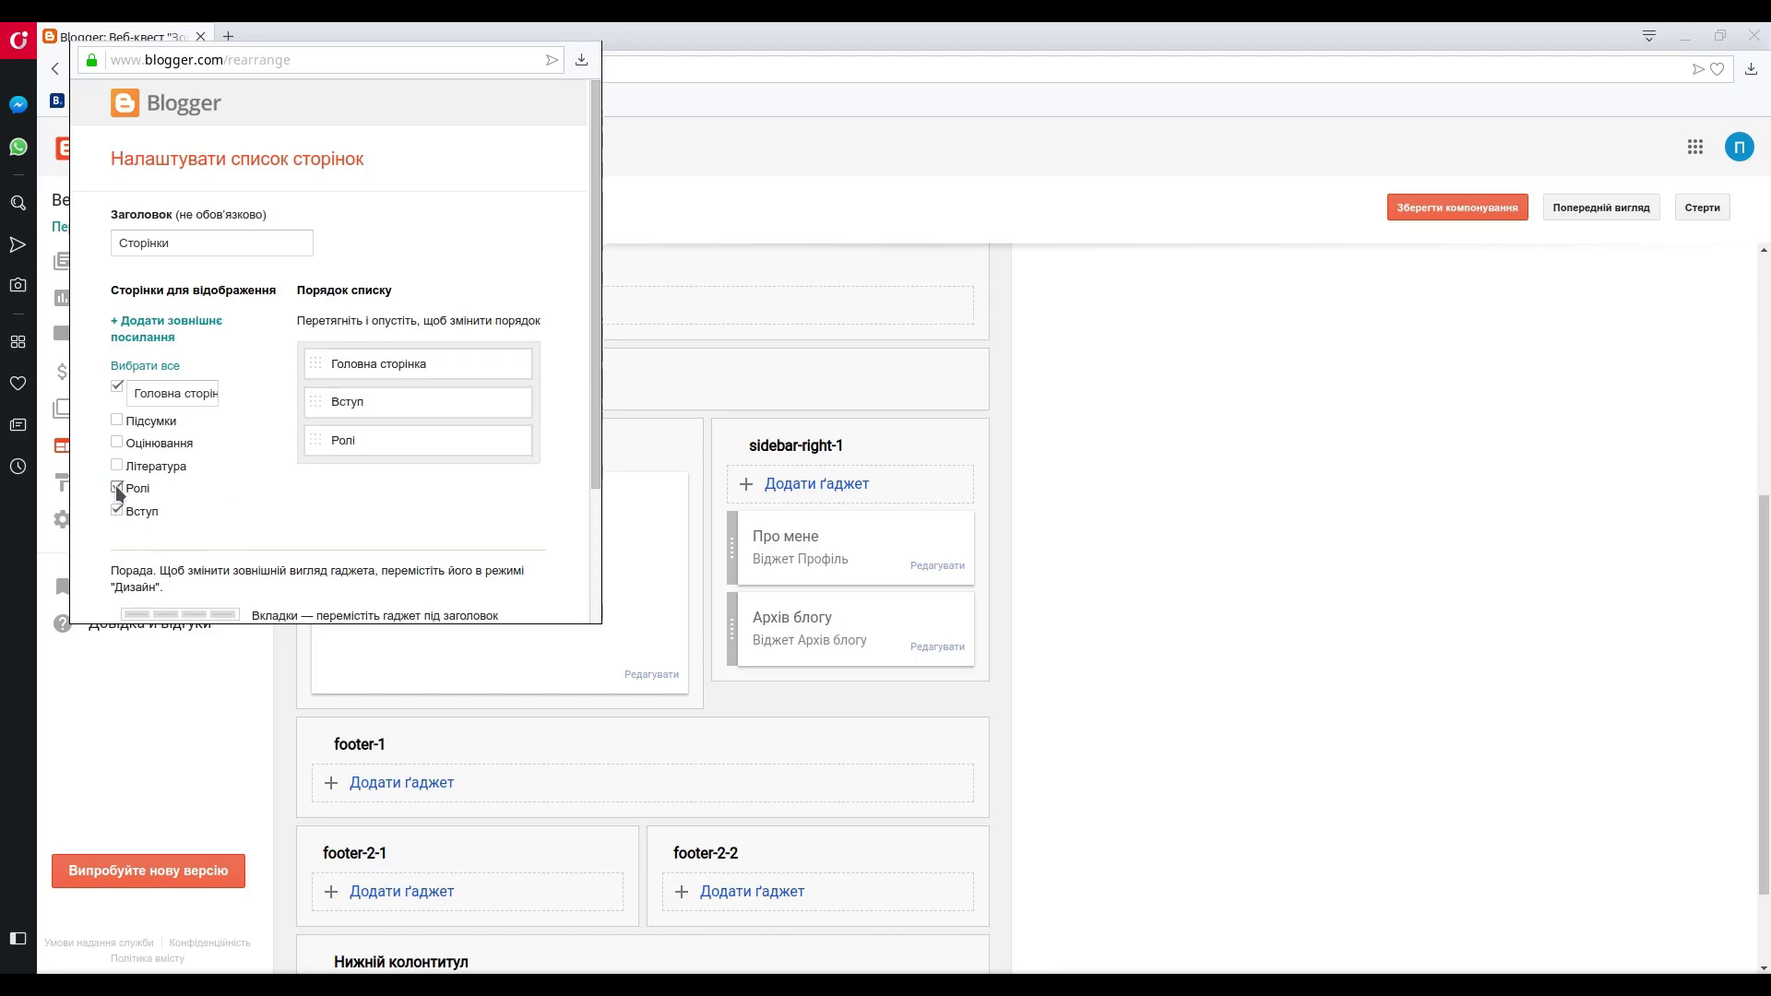
click(117, 466)
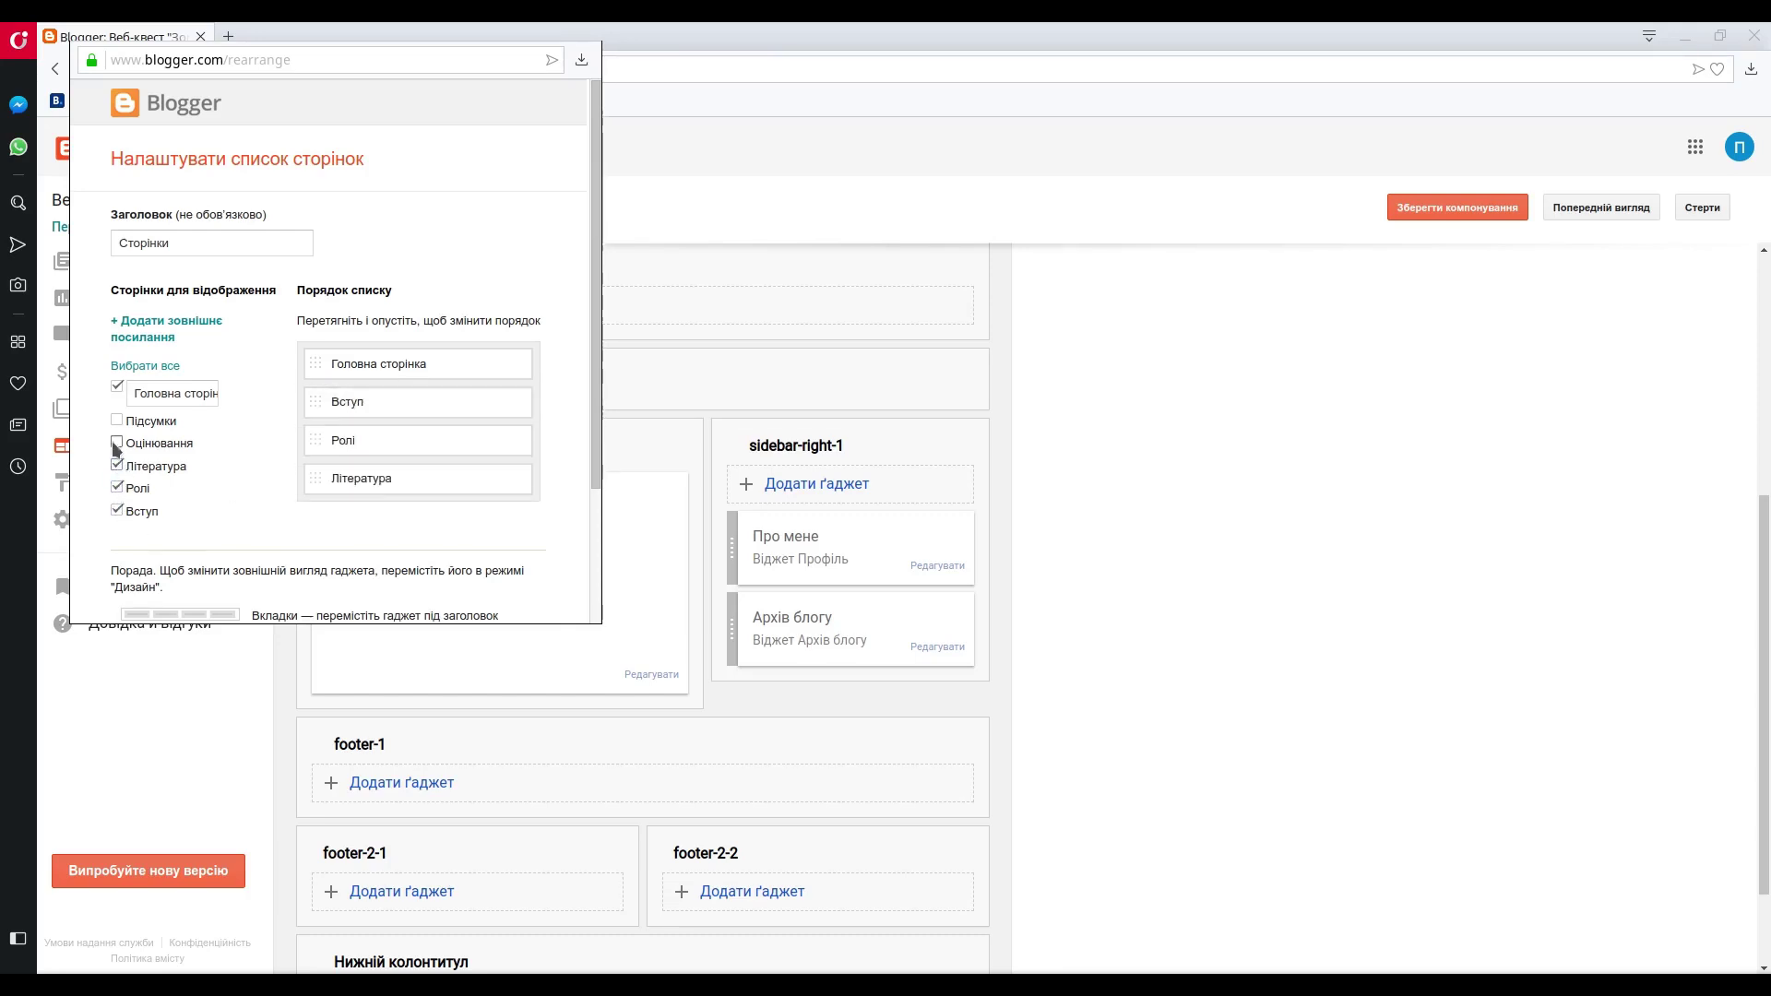
click(118, 443)
click(117, 420)
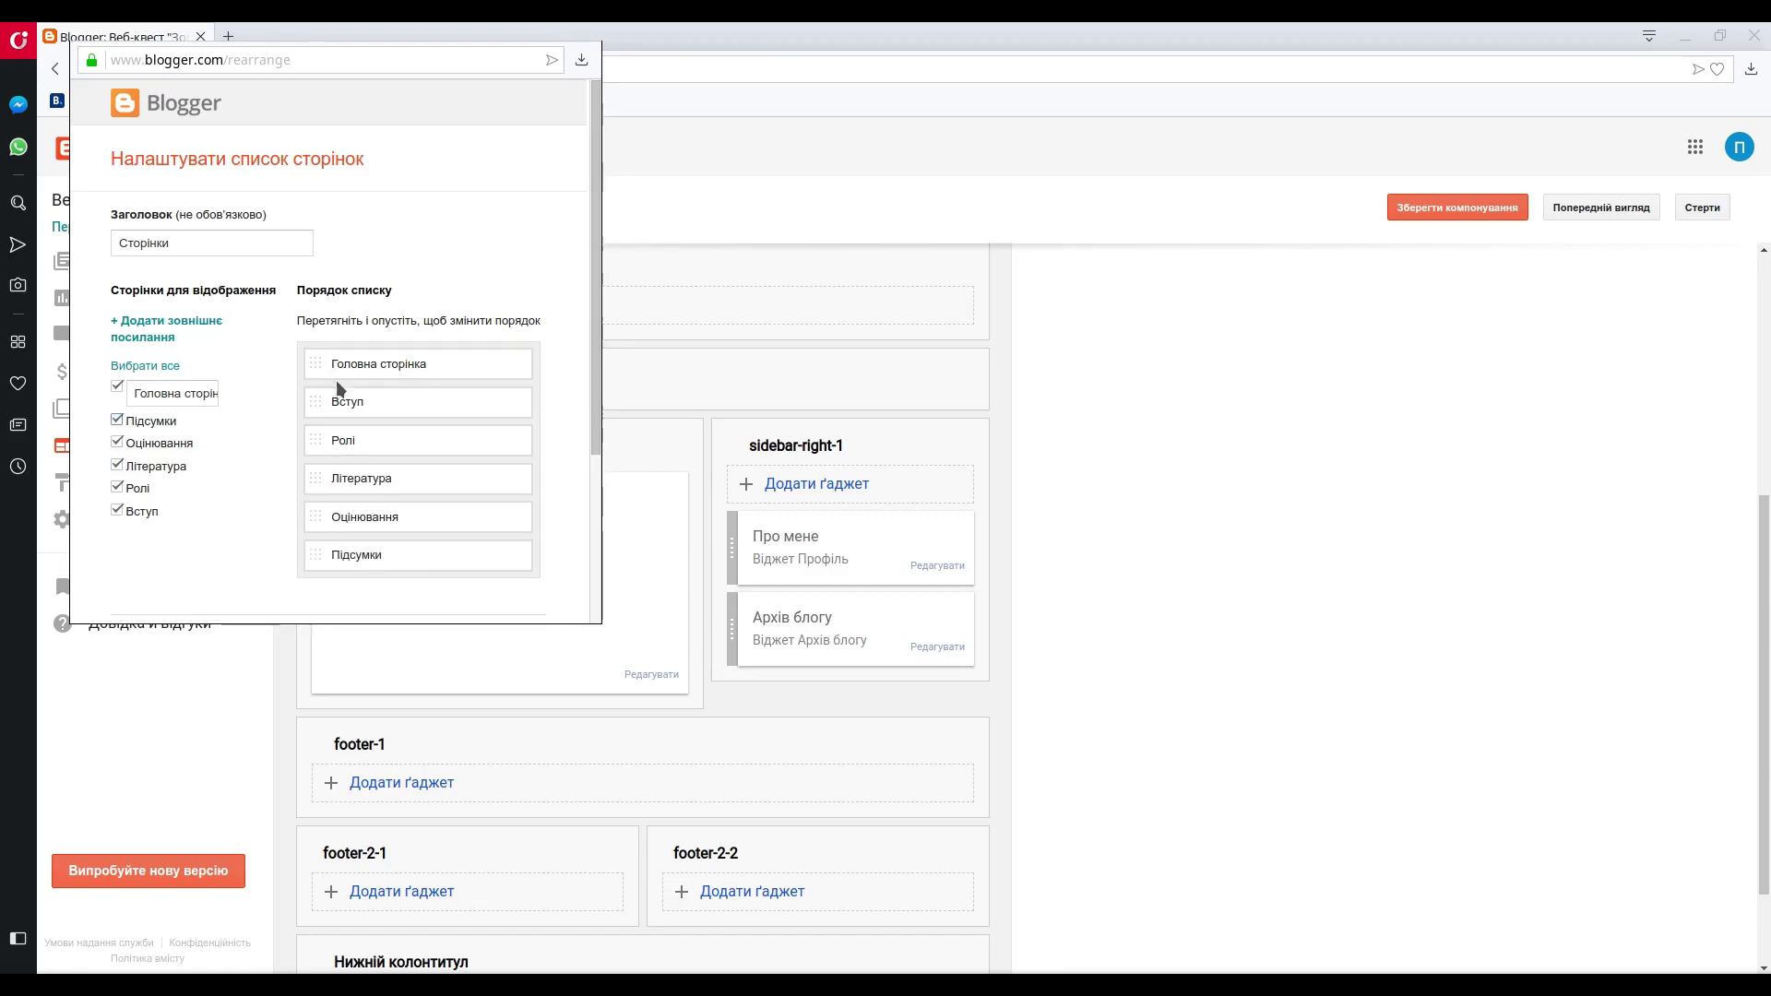
- Retitle the gadget from Сторінки to 'Меню' and save it
double_click(195, 242)
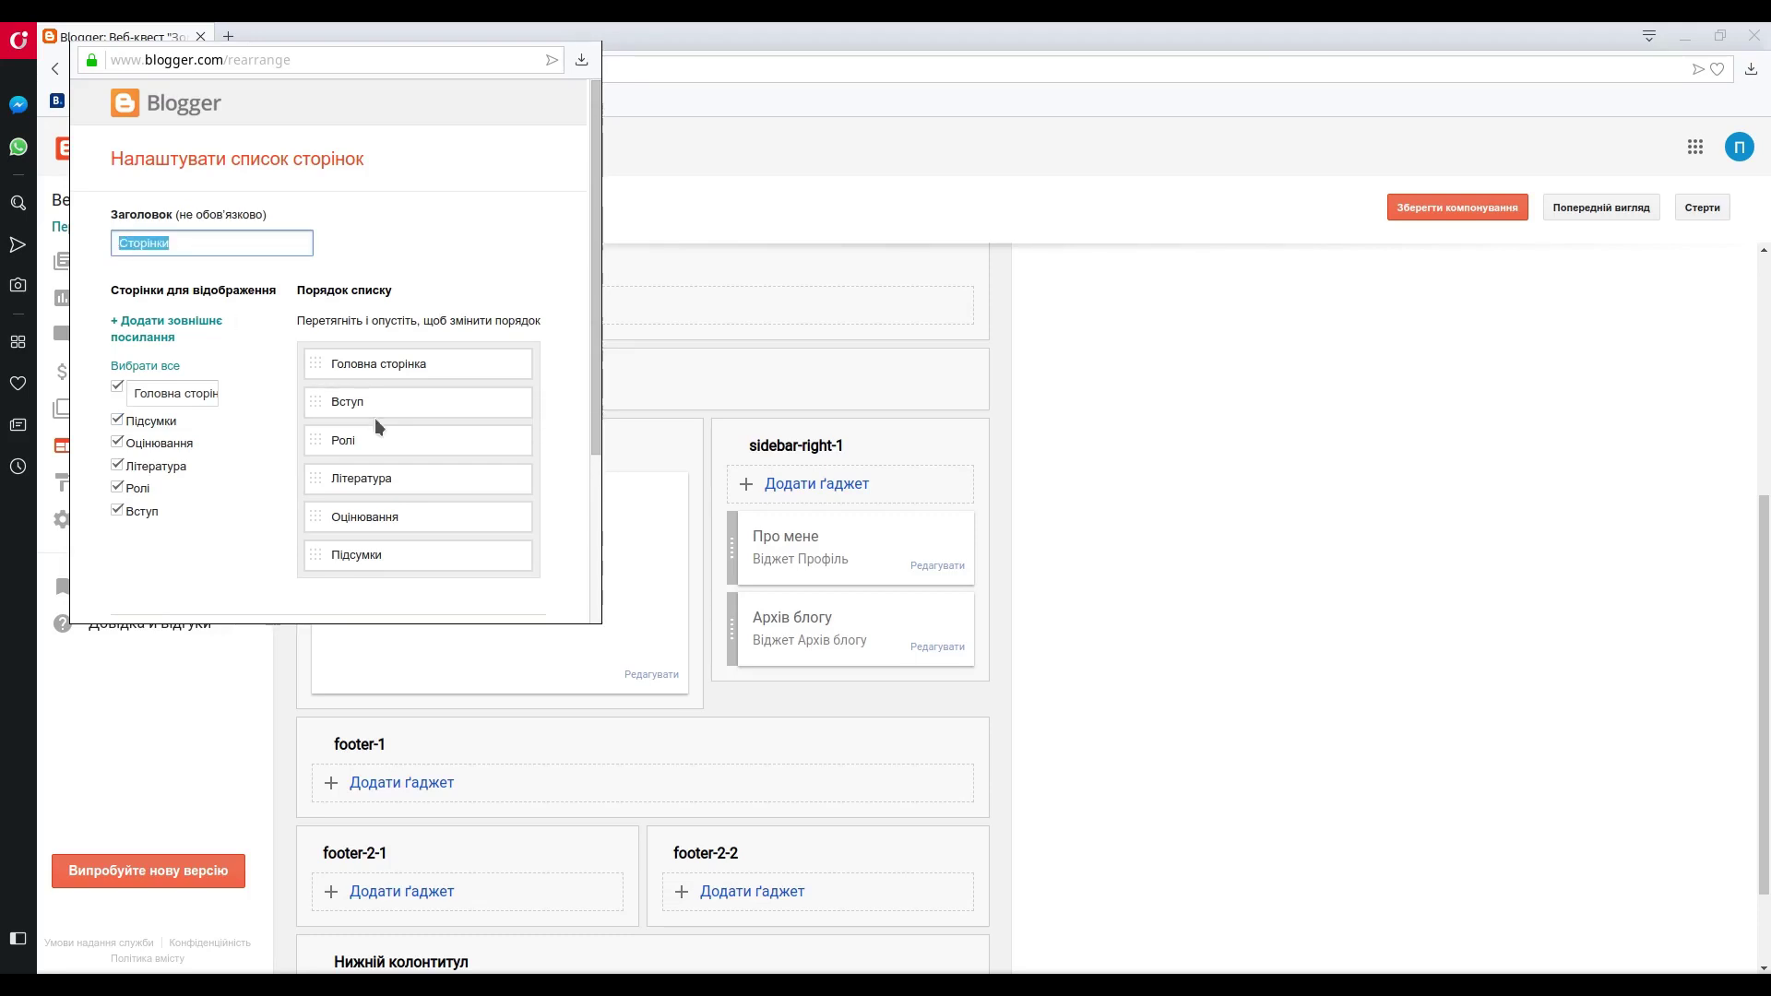
text(Меню)
scroll(192, 447, down, 3)
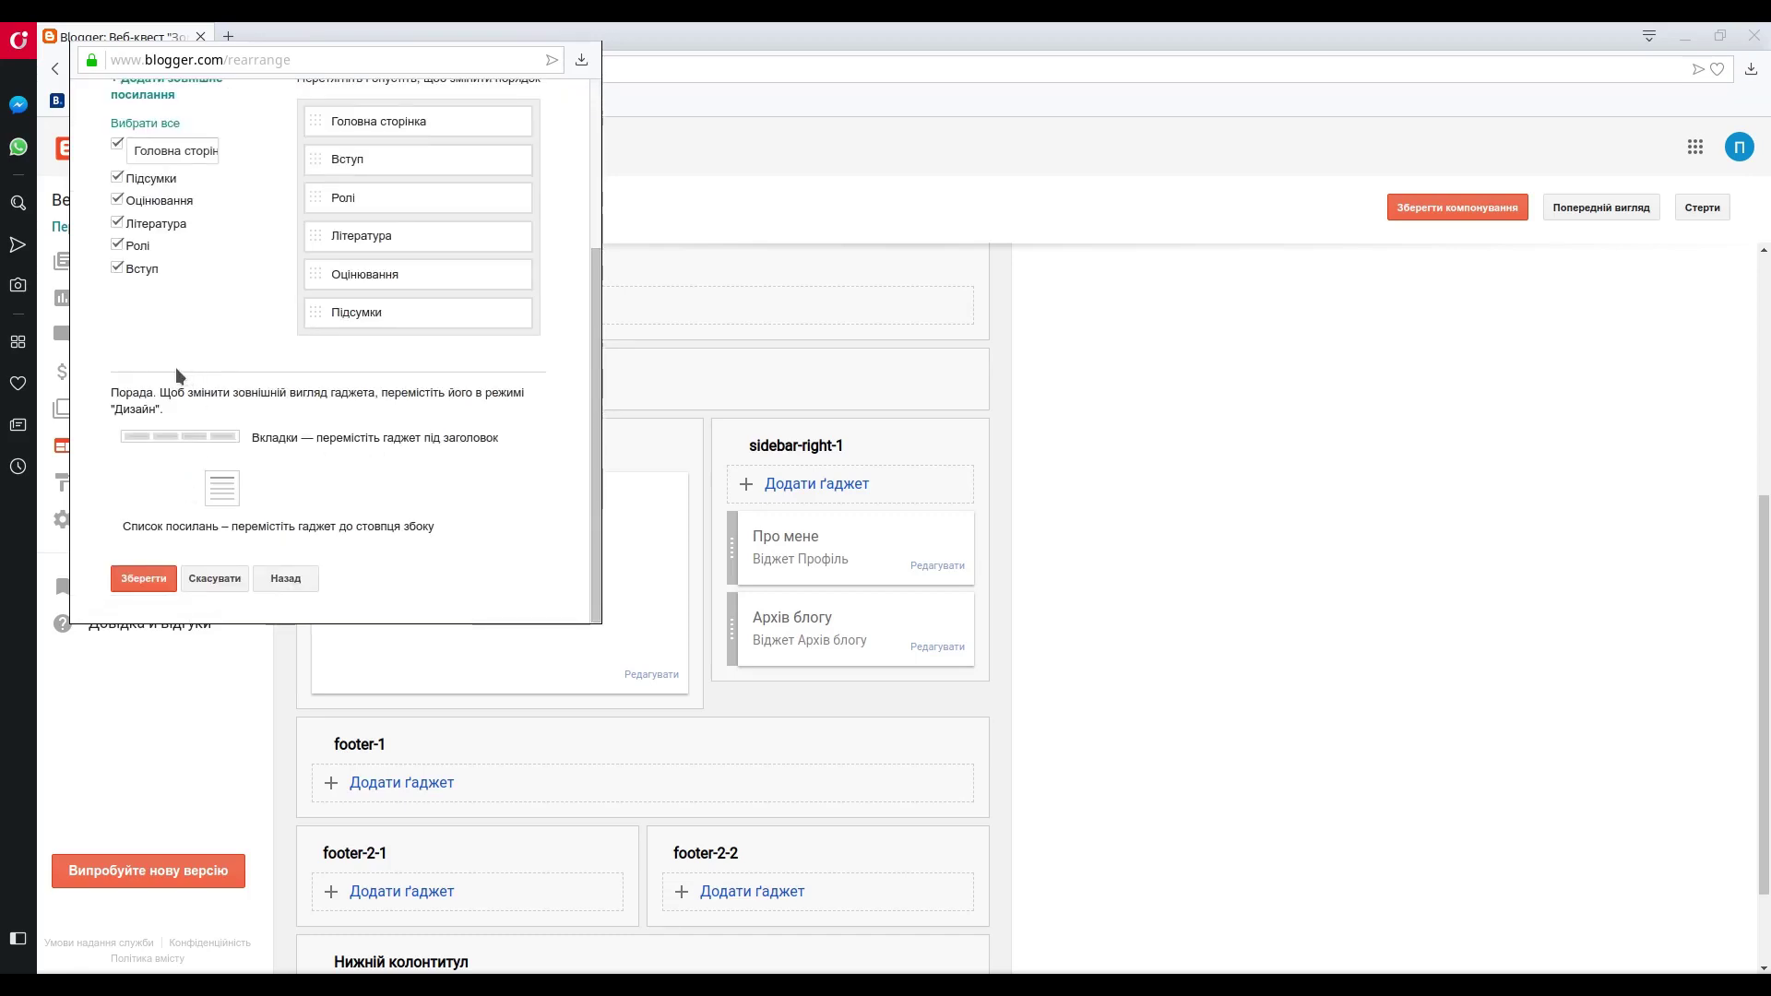
click(157, 579)
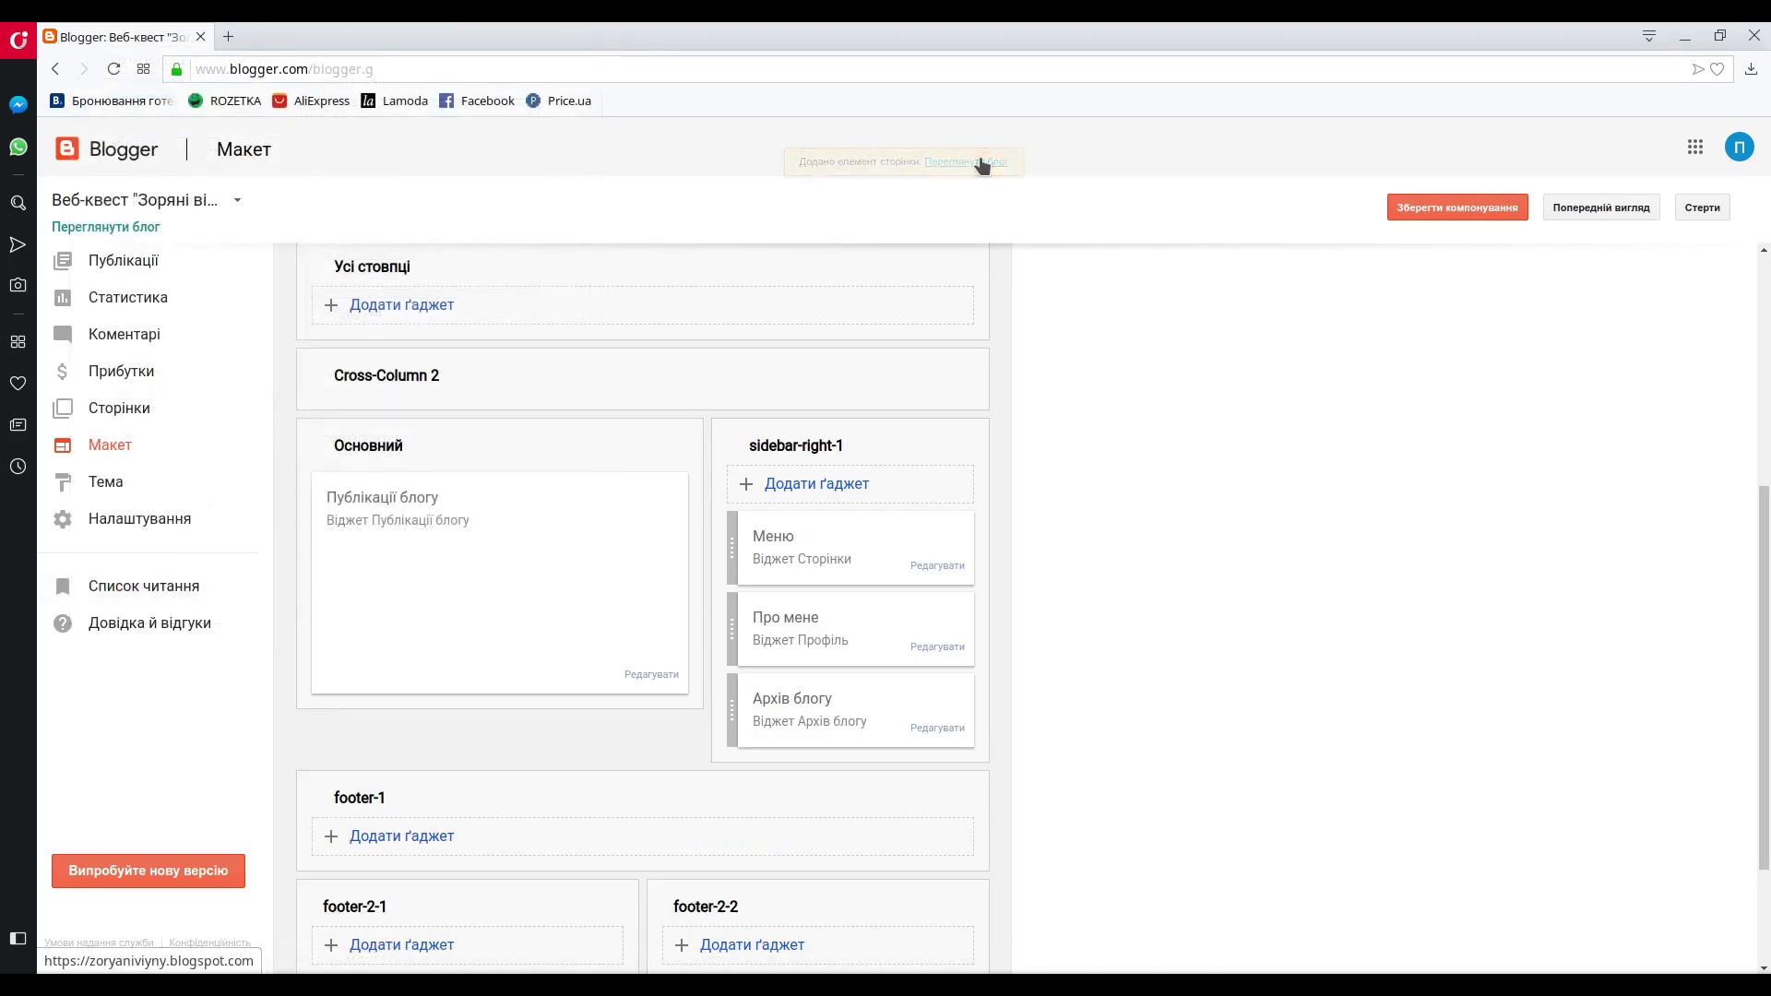
- On the live blog, open the Вступ, Ролі, Література and Оцінювання Меню links, then return to Blogger
click(107, 225)
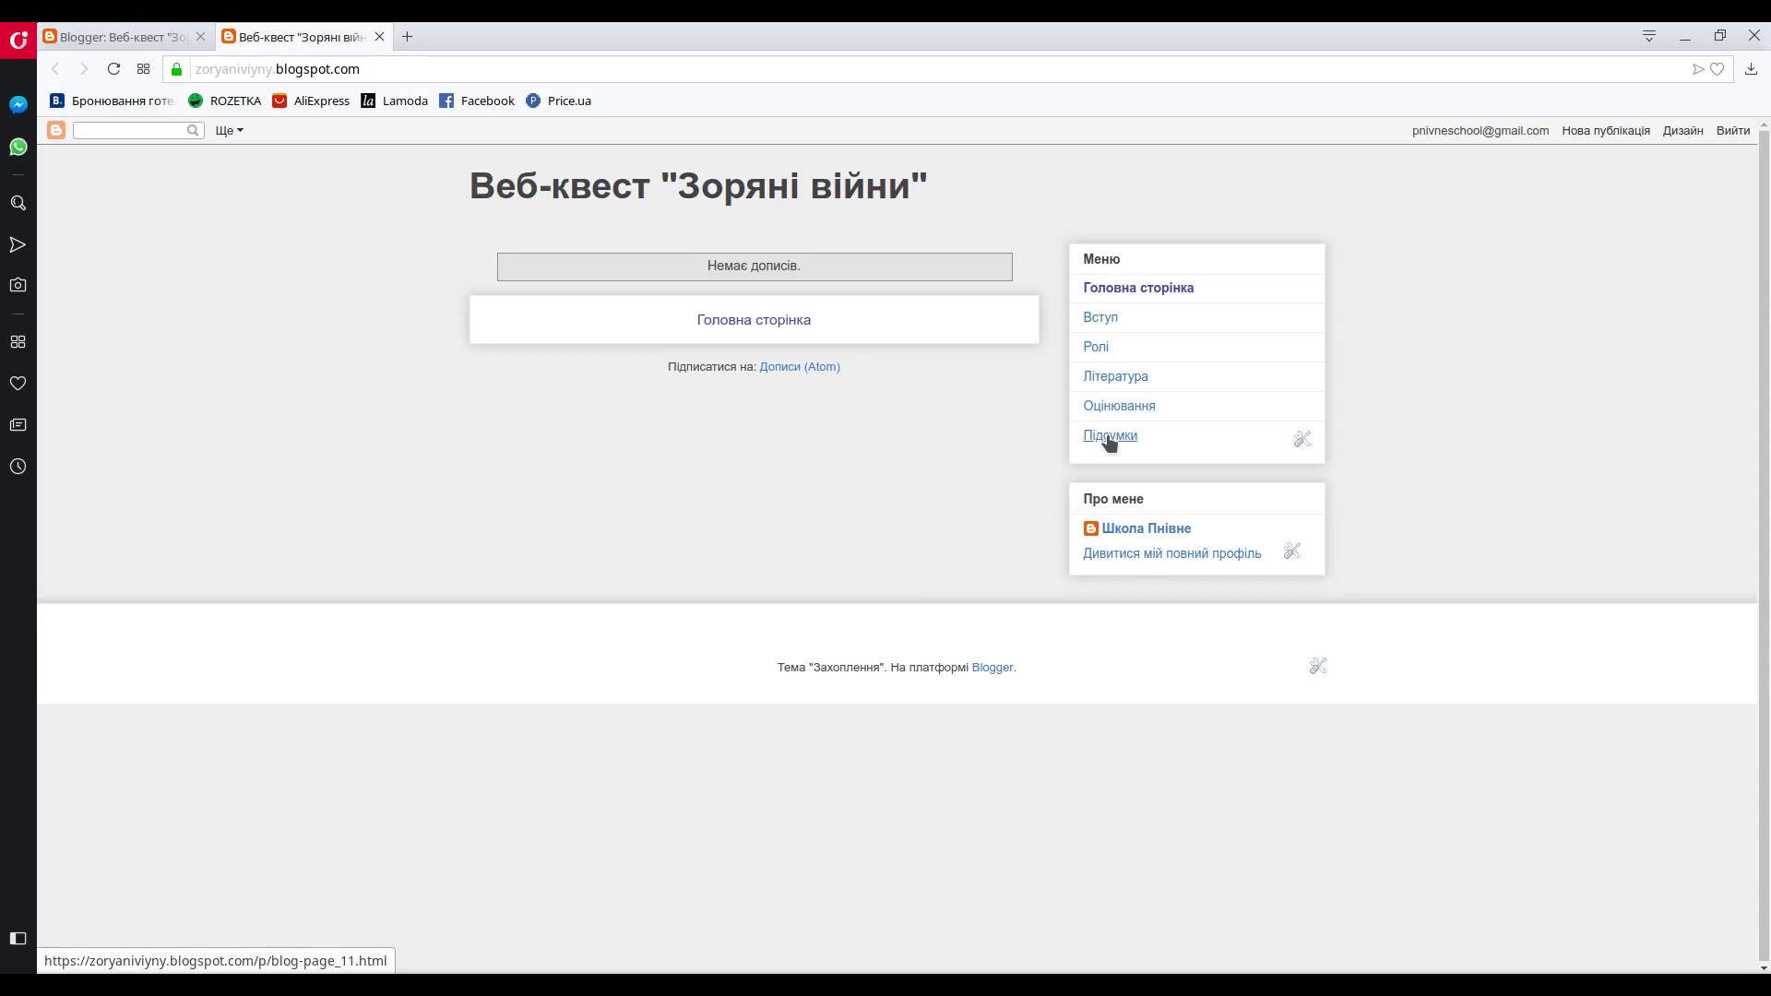
click(1100, 318)
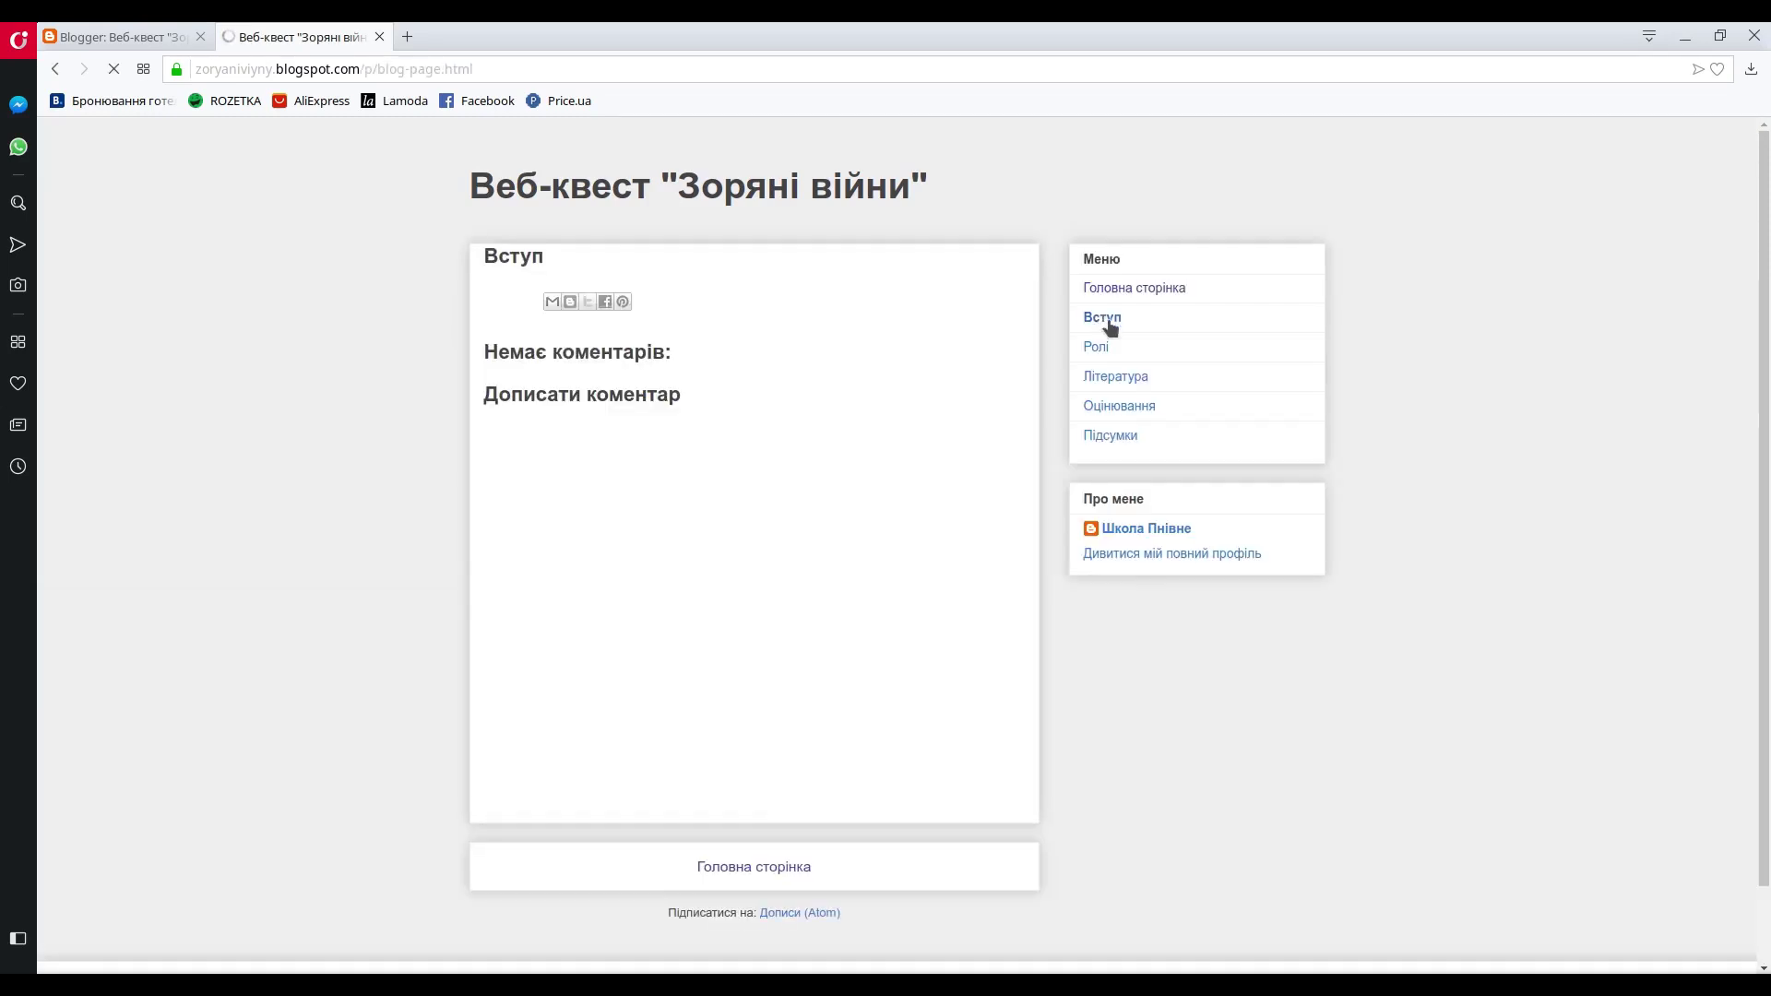
click(1101, 347)
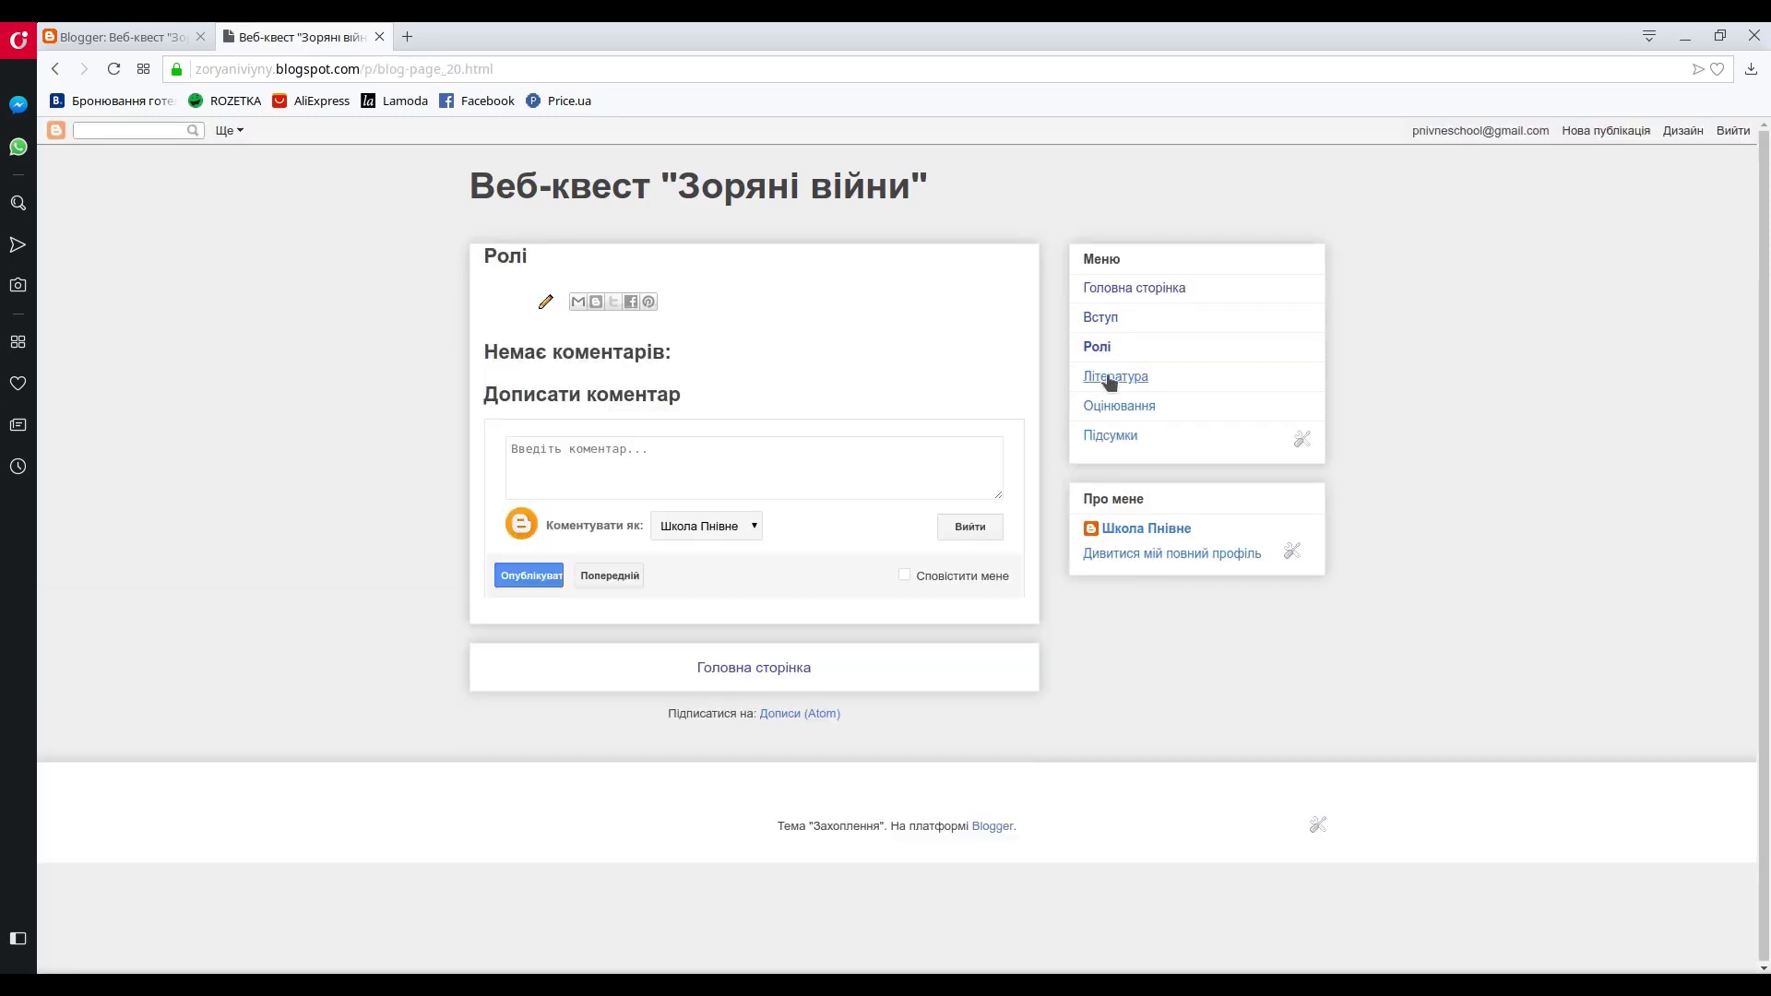
click(1108, 374)
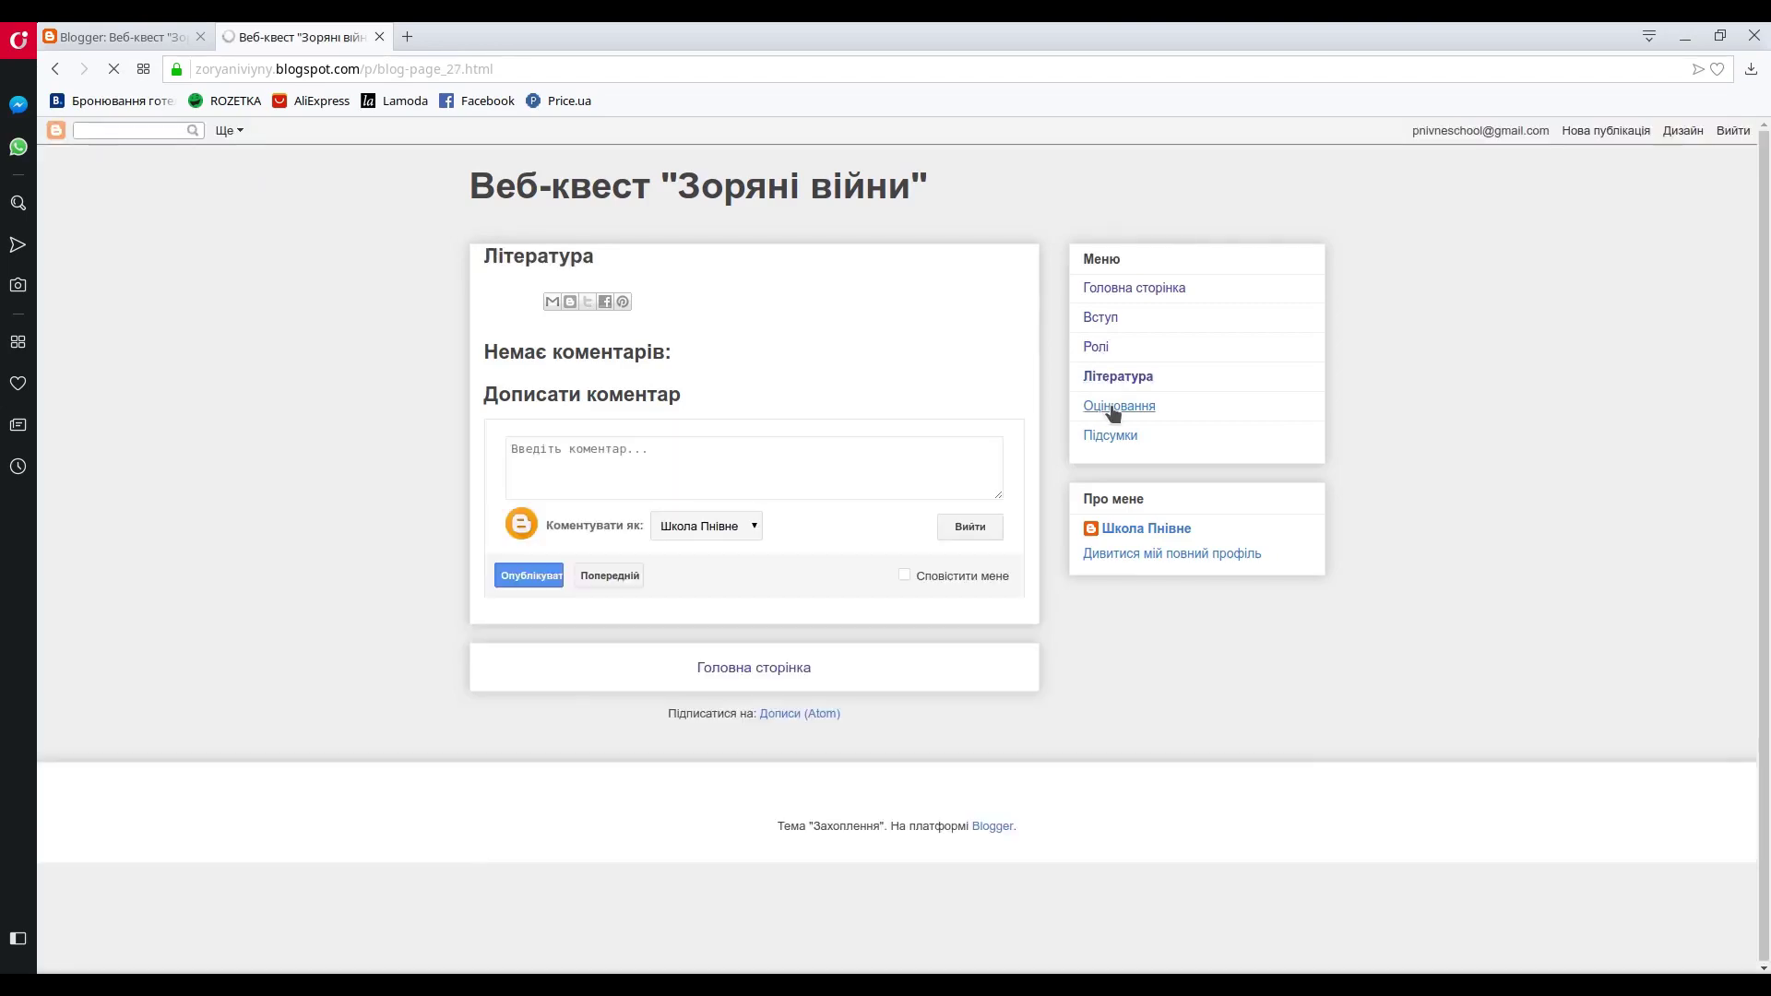
click(1113, 409)
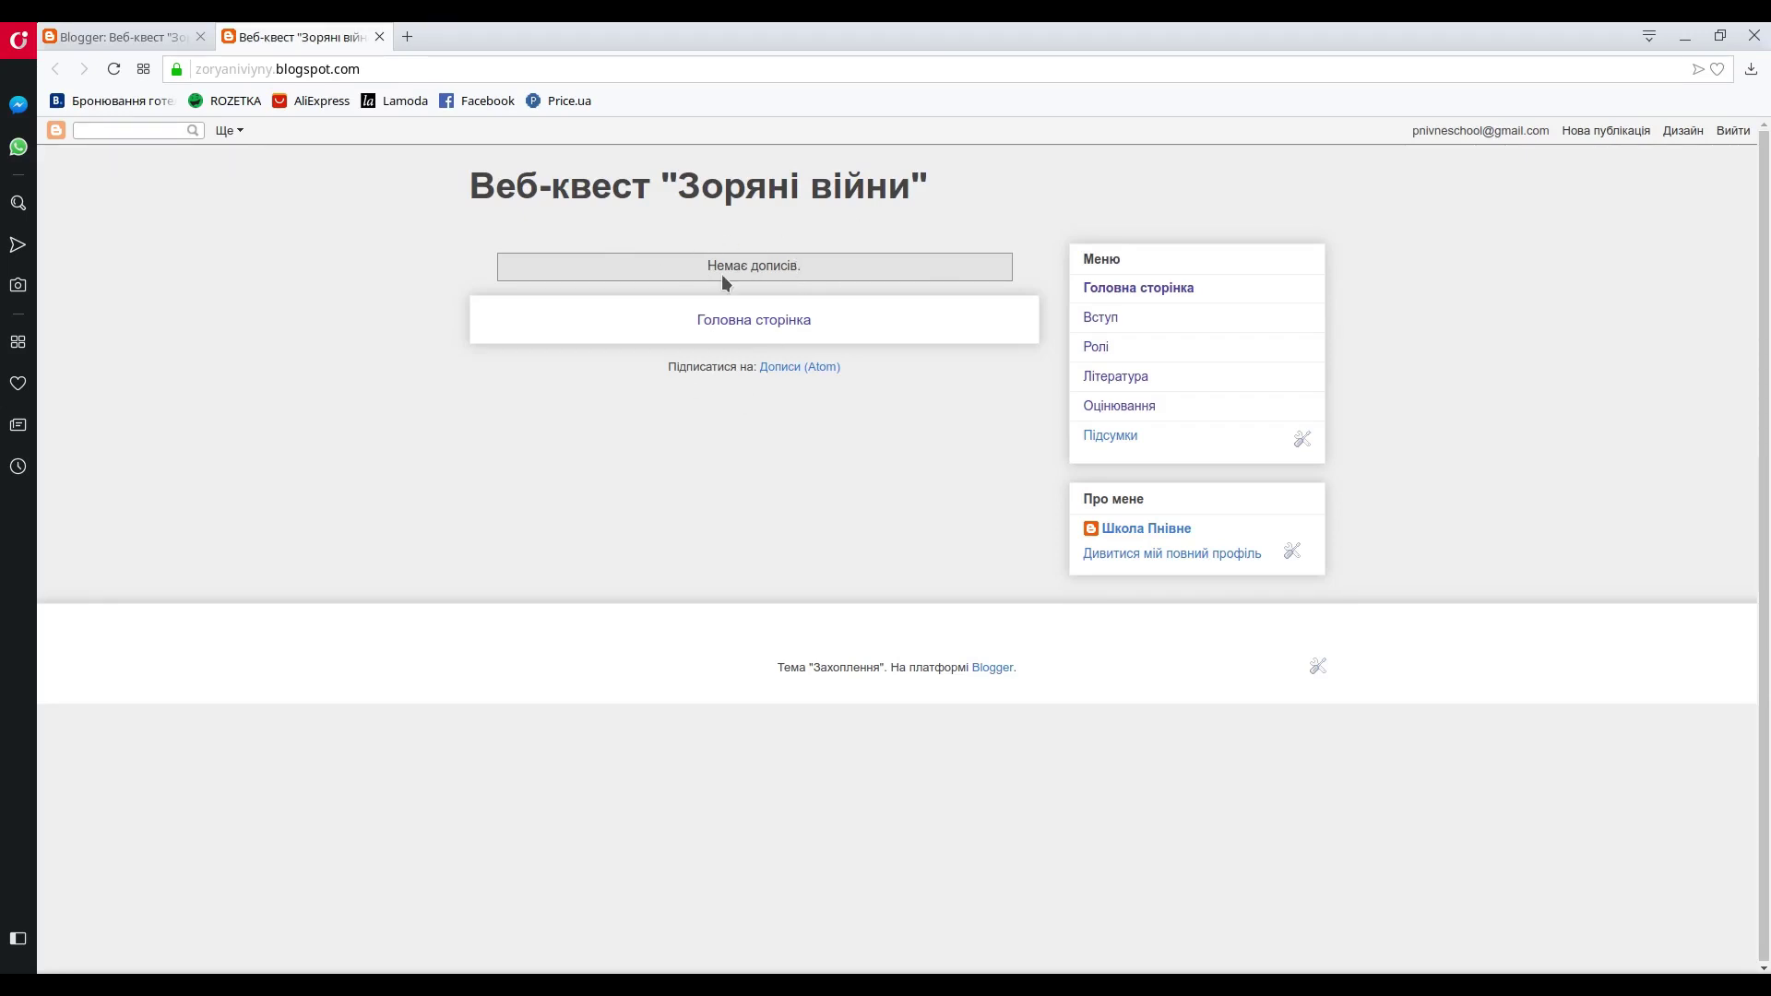
click(150, 35)
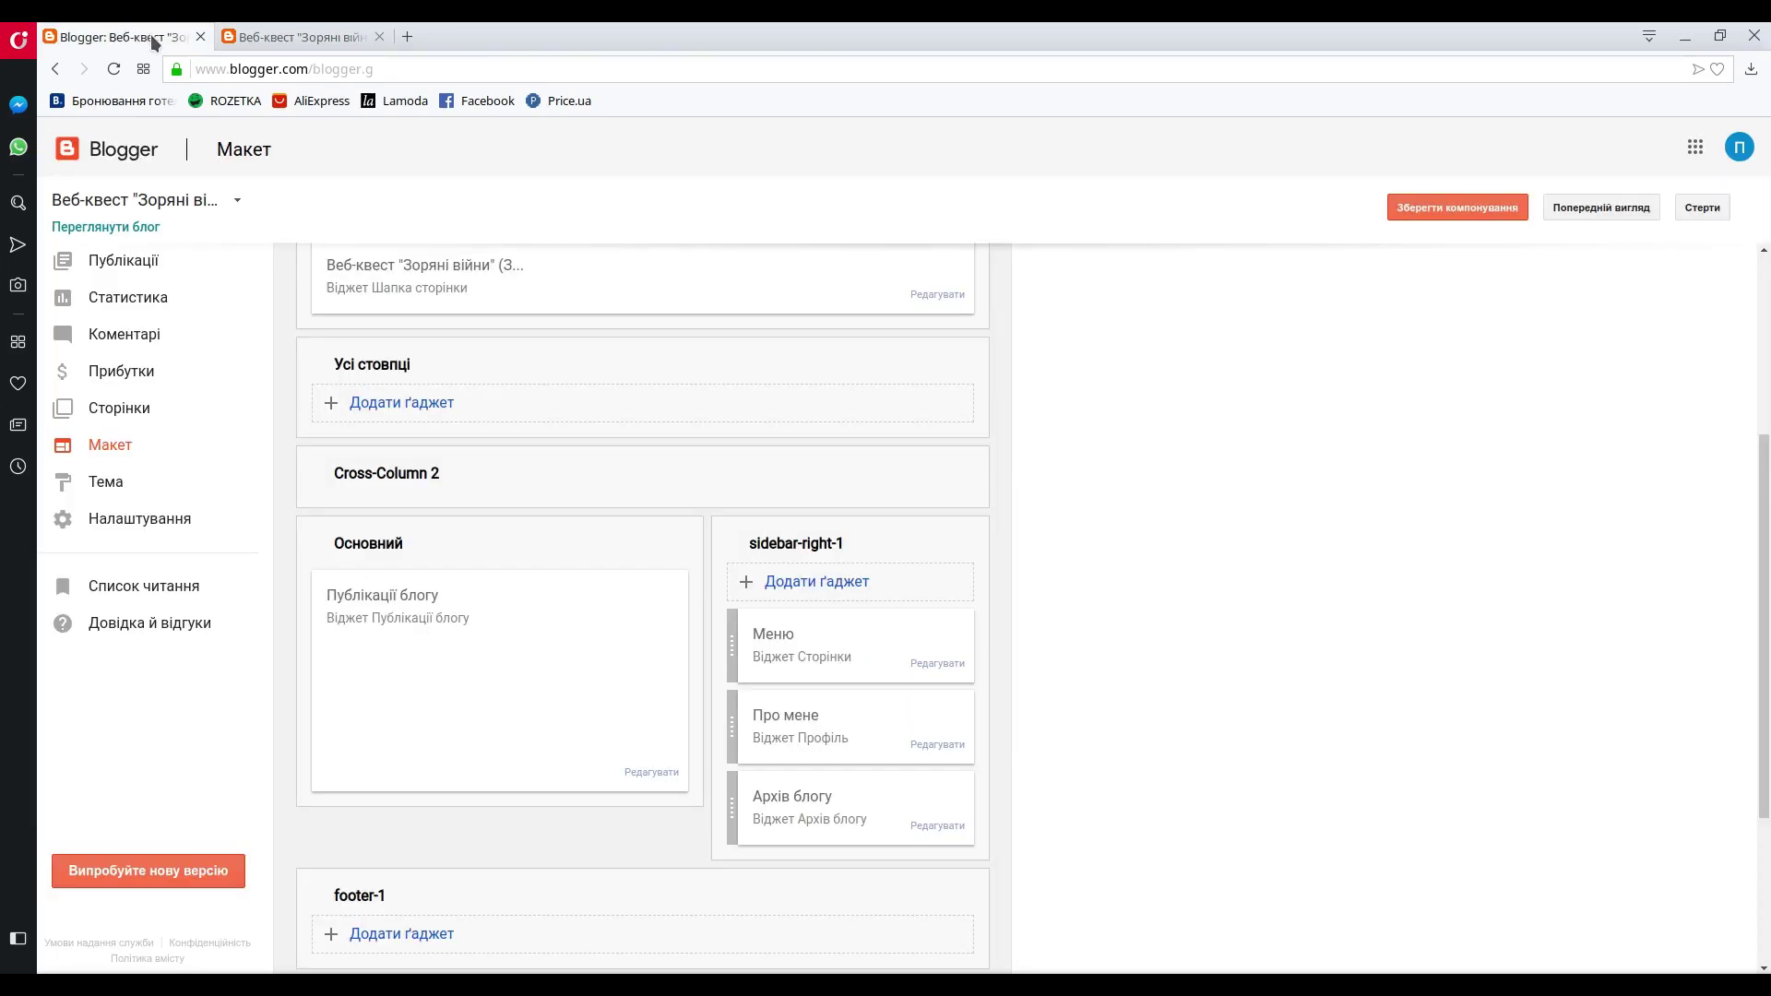
- Go to the Публікації list and choose Створити публікацію
click(124, 263)
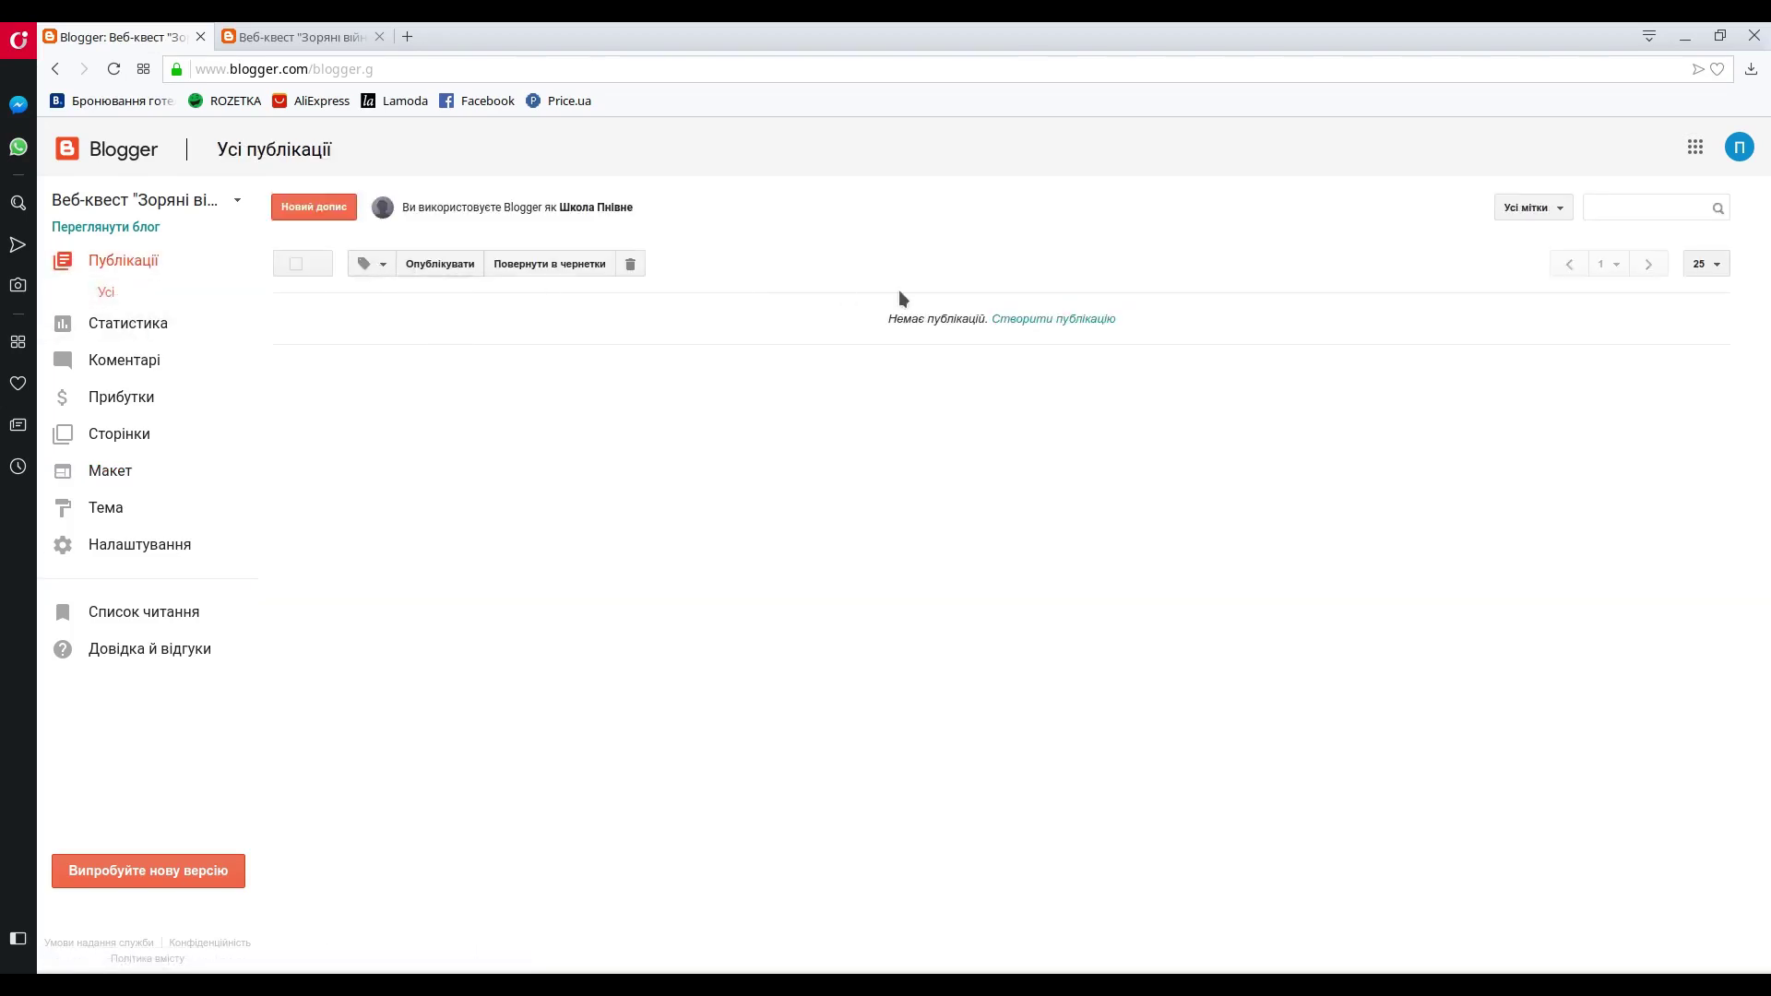
click(1069, 320)
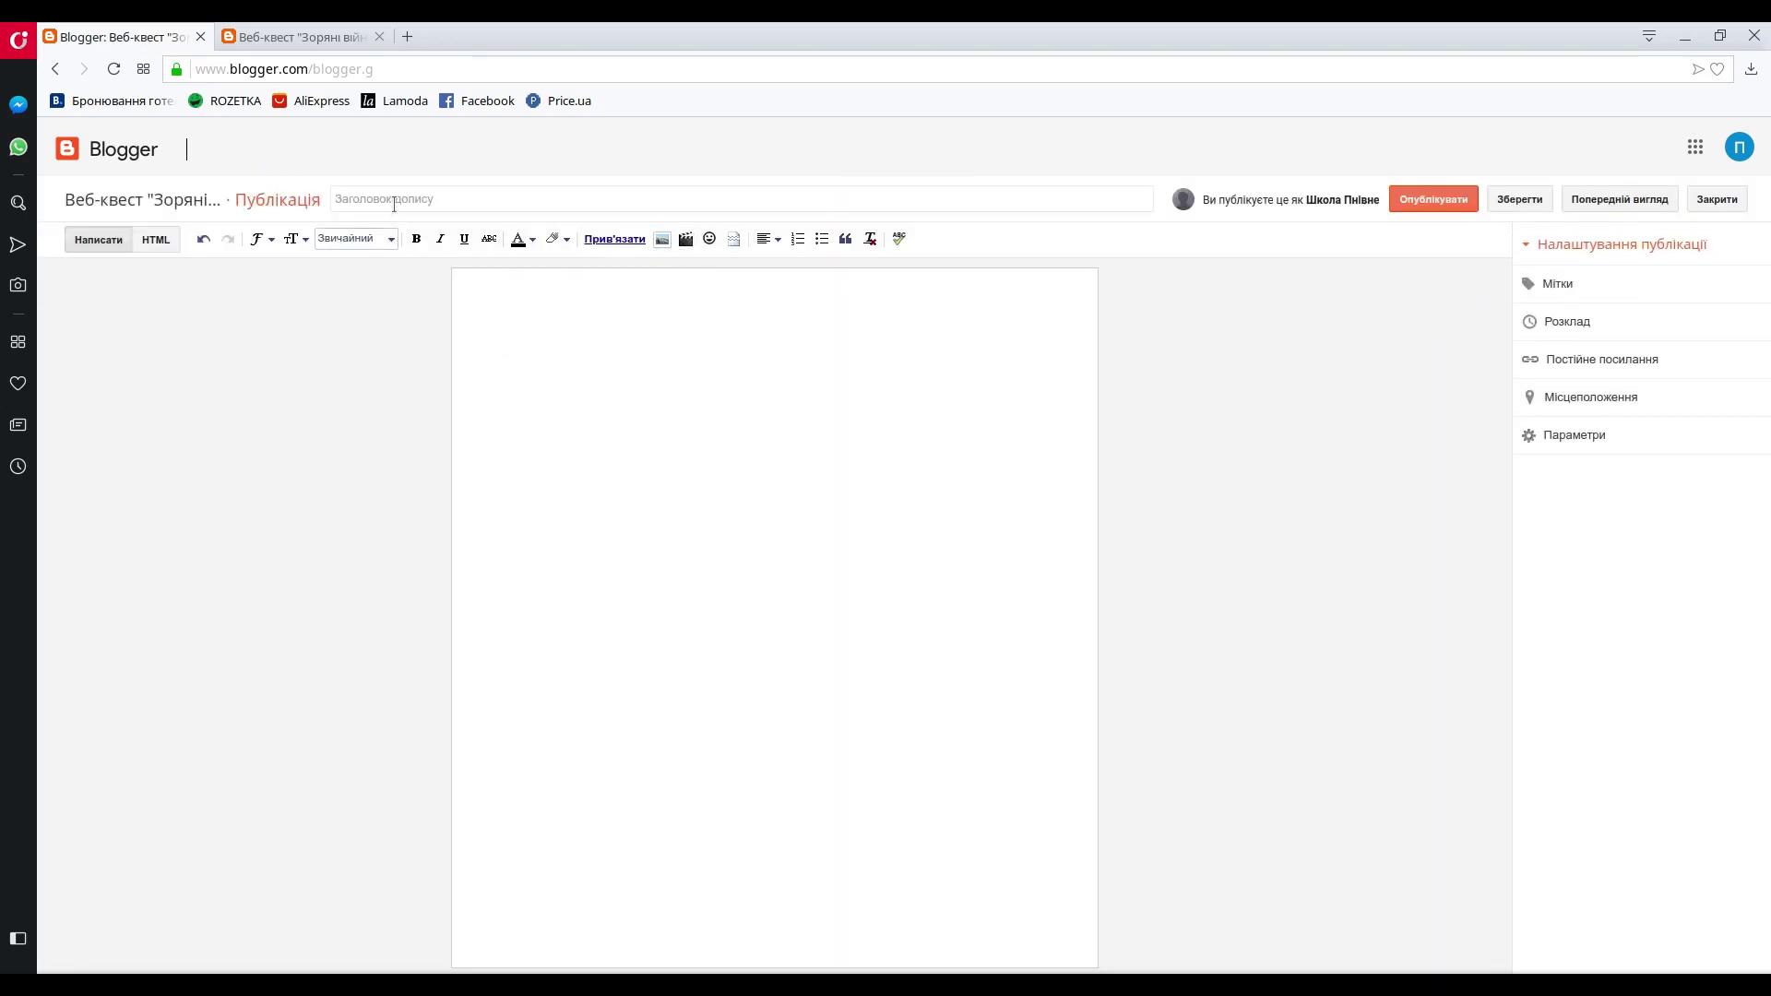